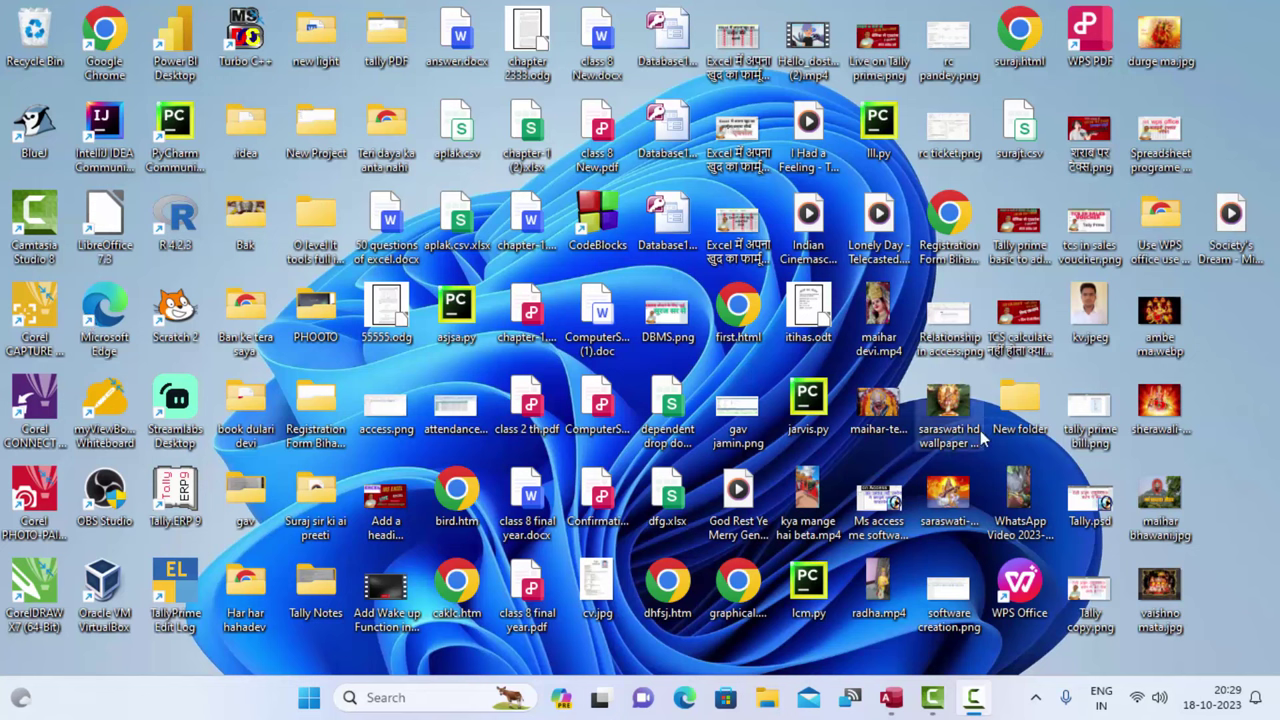
Step: Refresh the desktop and launch Microsoft Access from the taskbar
{"action": "right_click", "coordinate": [1225, 415]}
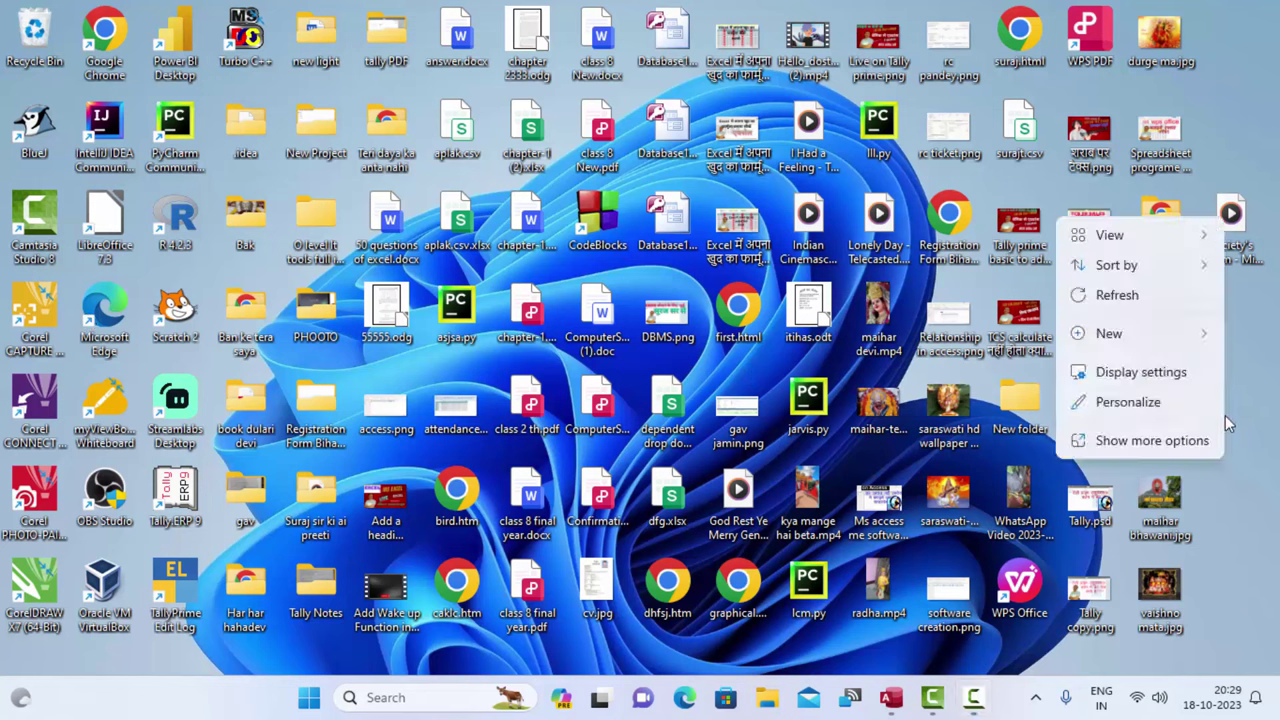
{"action": "left_click", "coordinate": [1153, 300]}
{"action": "left_click", "coordinate": [891, 697]}
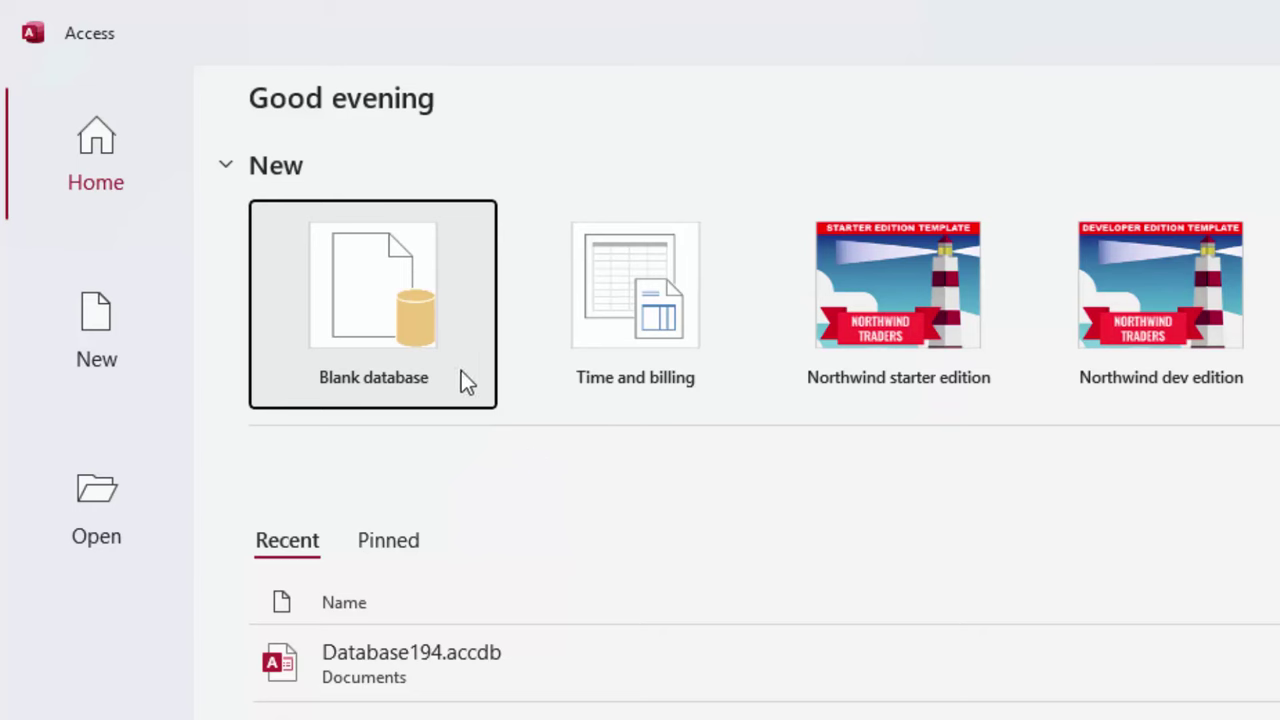
Step: Create a blank database named Database197.accdb in the Documents folder
{"action": "left_click", "coordinate": [363, 336]}
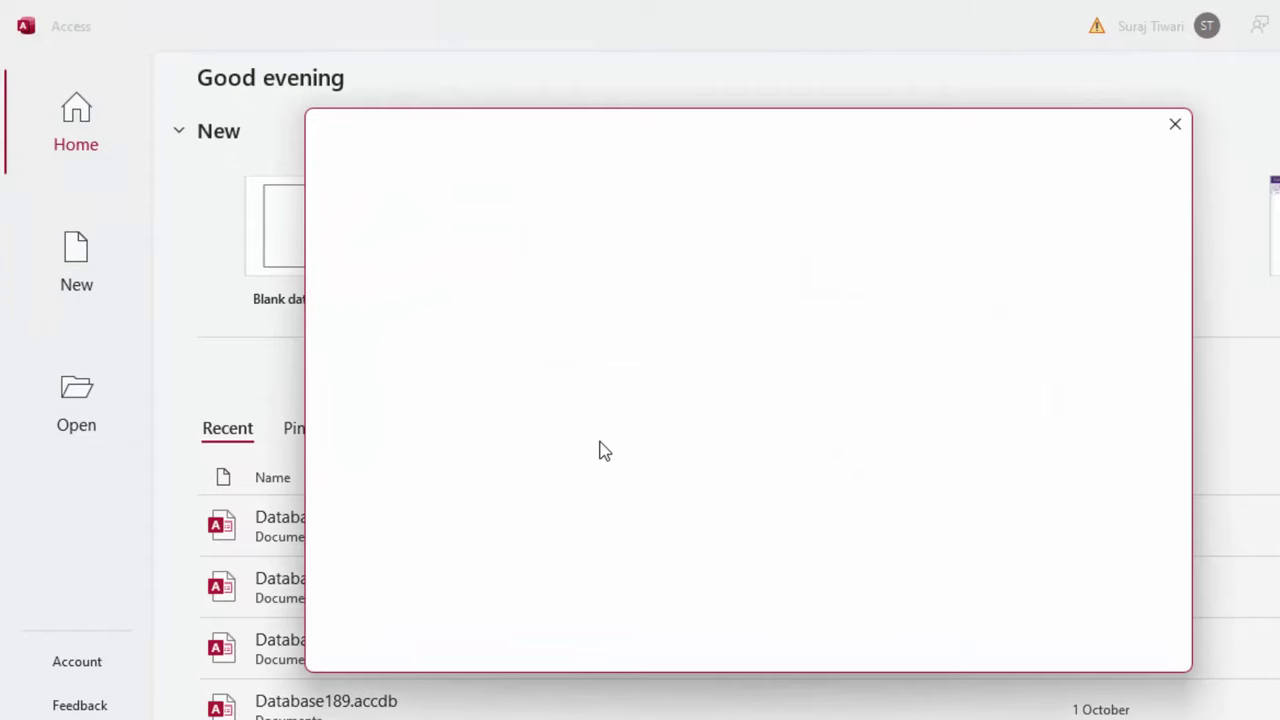
{"action": "left_click", "coordinate": [895, 405]}
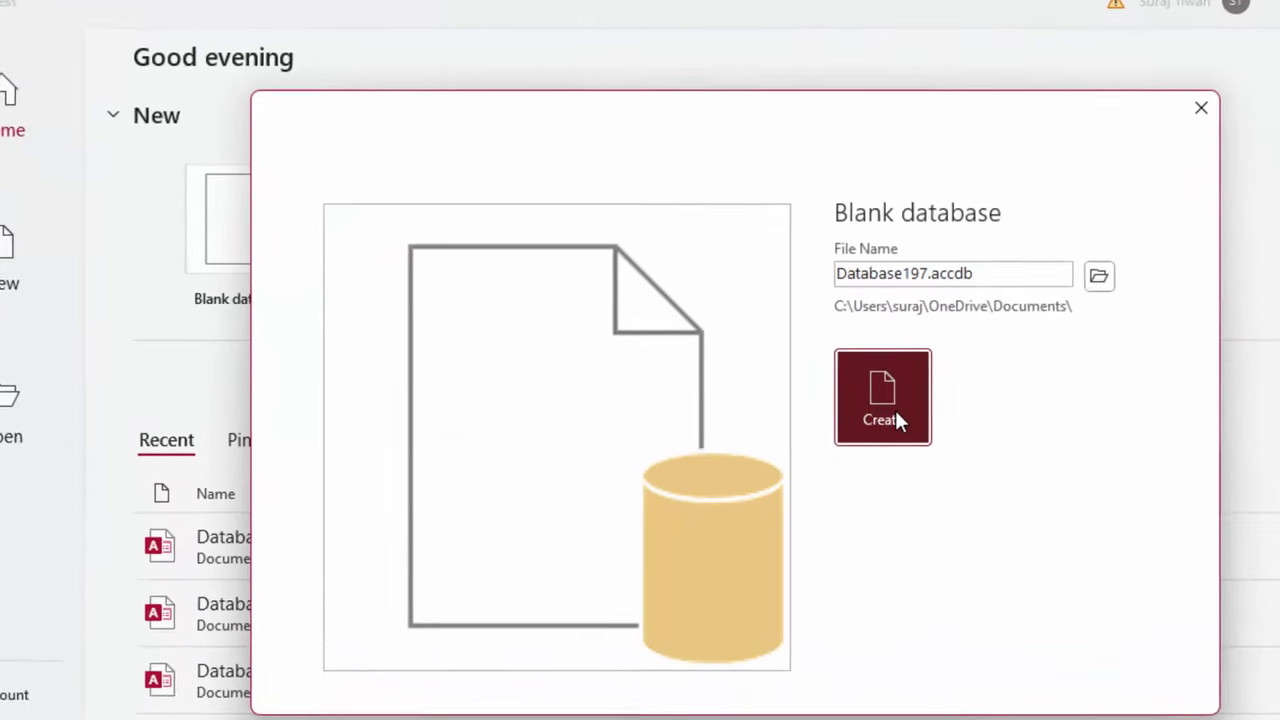
{"action": "double_click", "coordinate": [1034, 268]}
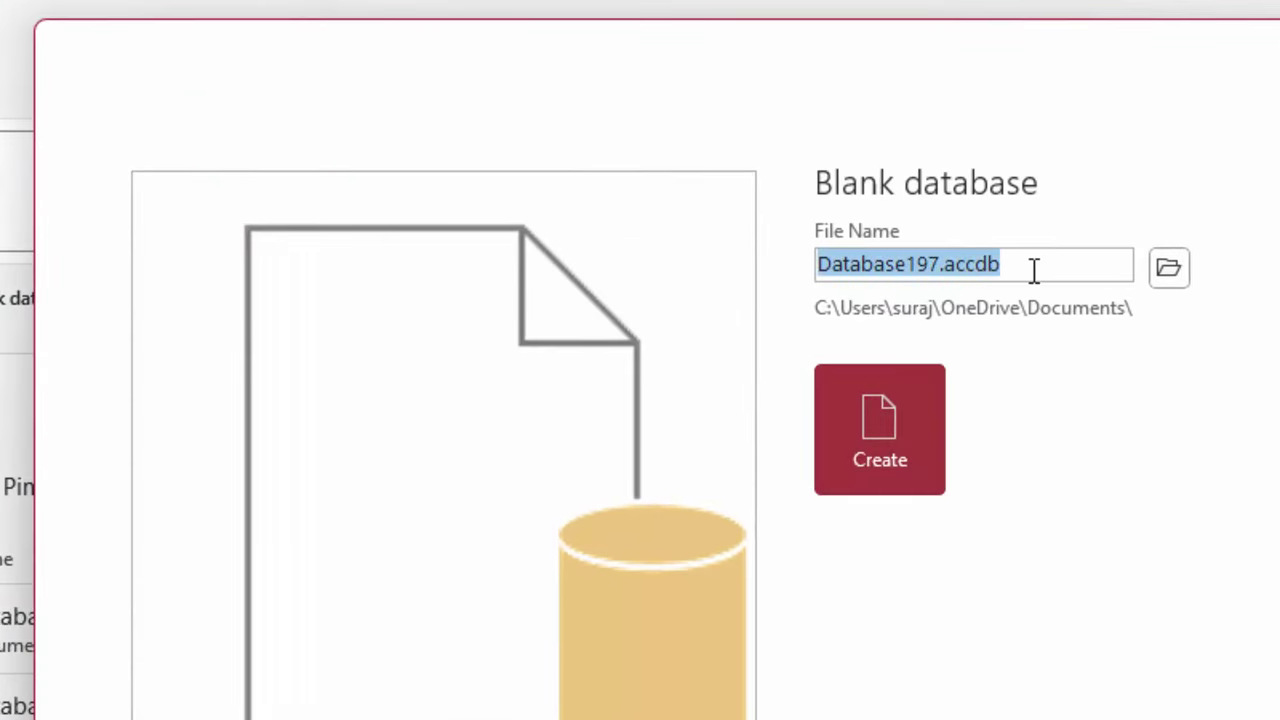
{"action": "left_click", "coordinate": [1034, 263]}
{"action": "left_click_drag", "start_coordinate": [998, 264], "coordinate": [967, 268]}
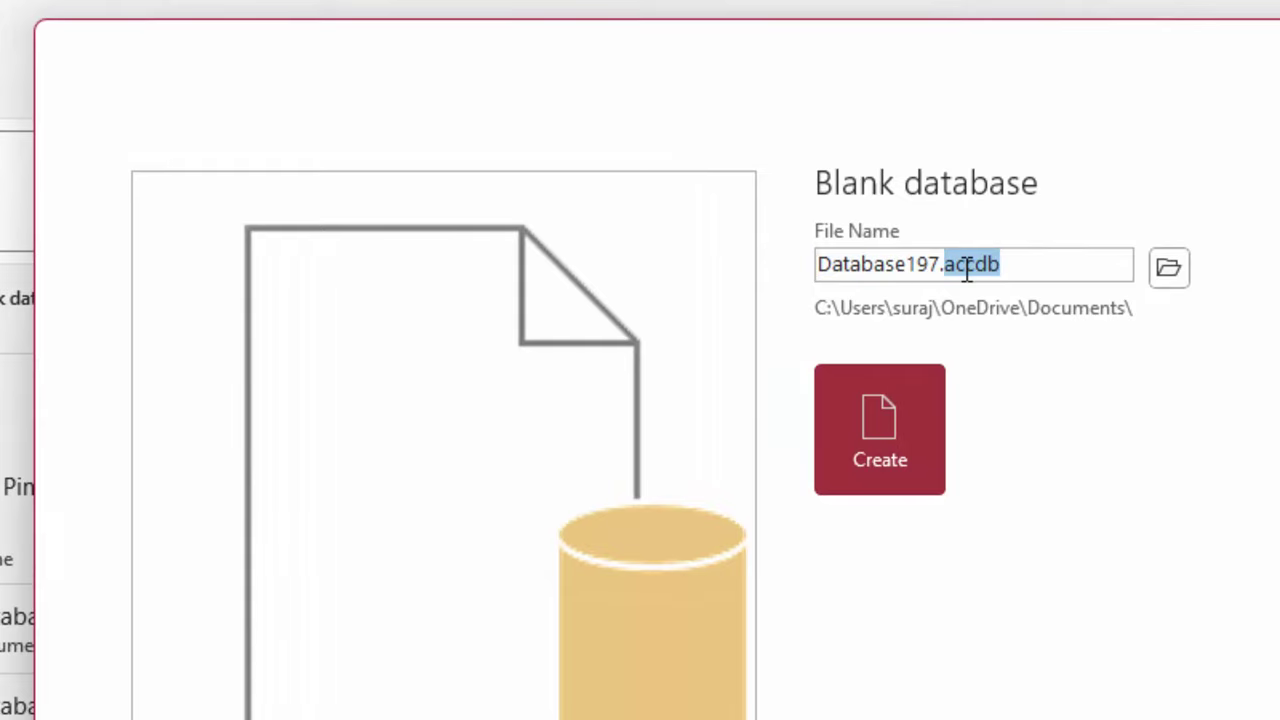
{"action": "left_click", "coordinate": [872, 408]}
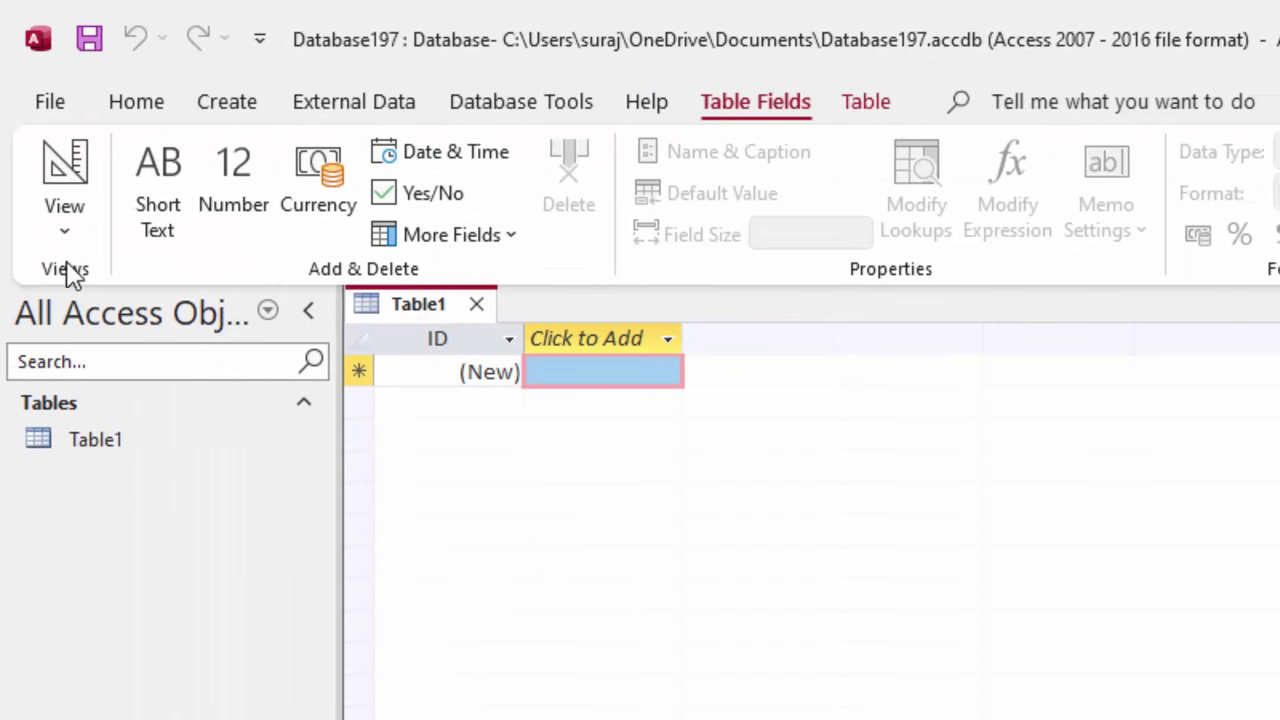
Step: Switch Table1 to Design View, saving the table as ProducT
{"action": "left_click", "coordinate": [71, 230]}
{"action": "left_click", "coordinate": [118, 366]}
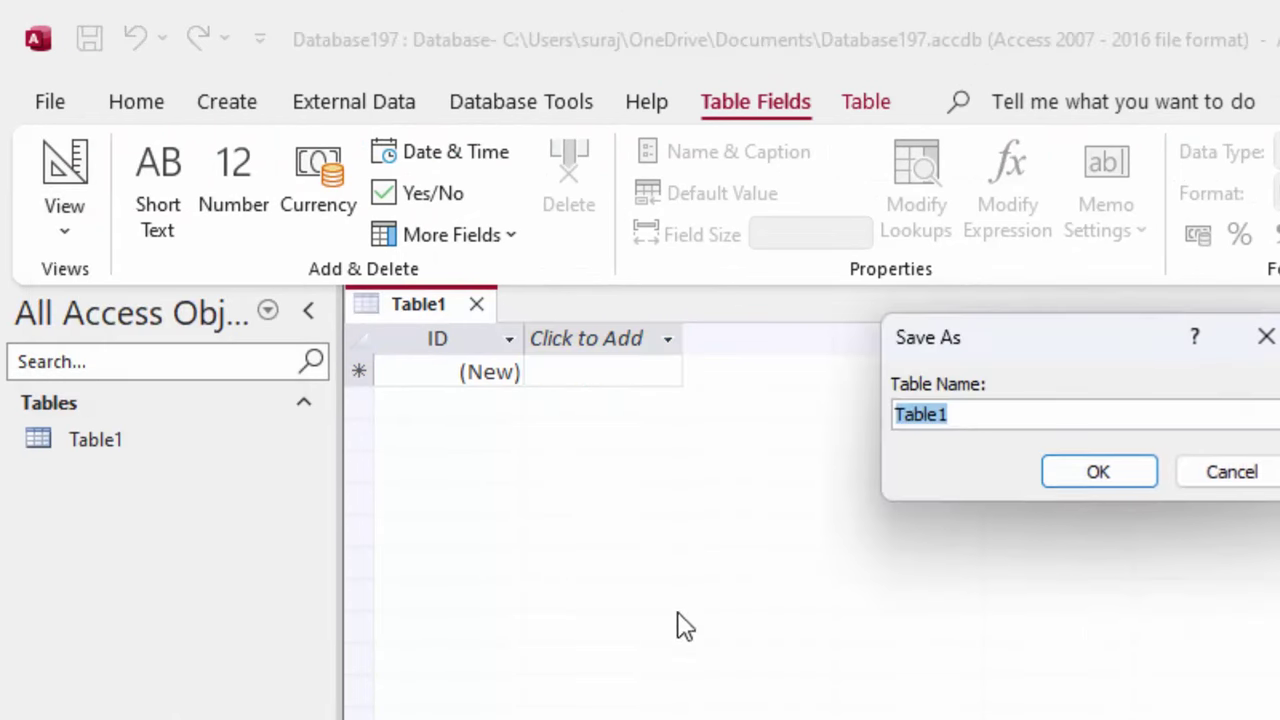
{"action": "key", "text": "BackSpace"}
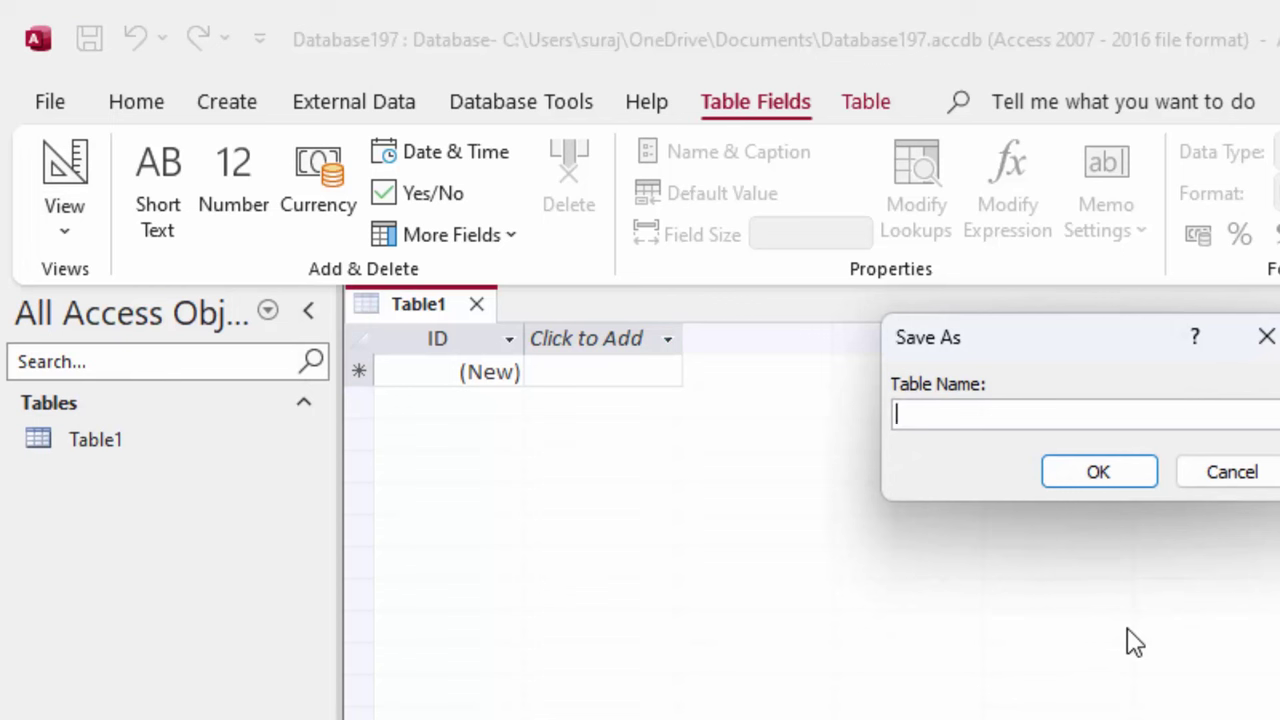
{"action": "type", "text": "Pro"}
{"action": "type", "text": "ducT"}
{"action": "key", "text": "Return"}
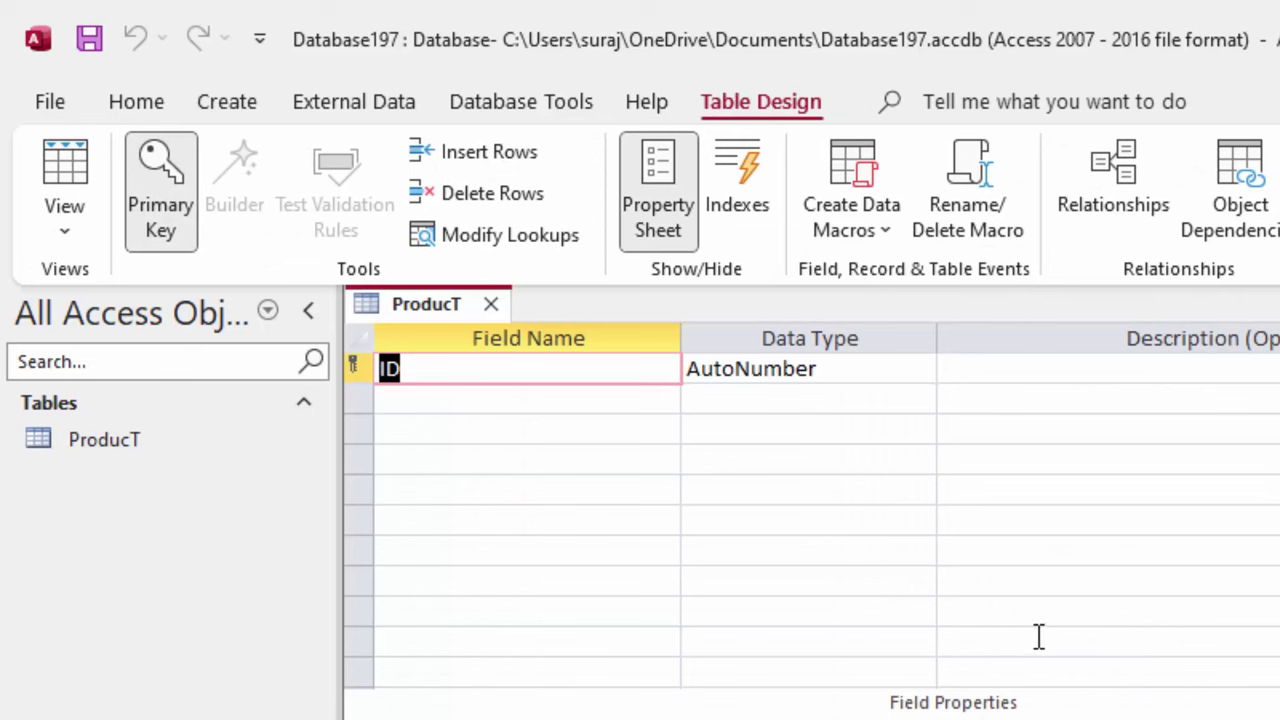
Step: Rename ID to Product_id as AutoNumber and add Name_of_product as Short Text
{"action": "key", "text": "BackSpace"}
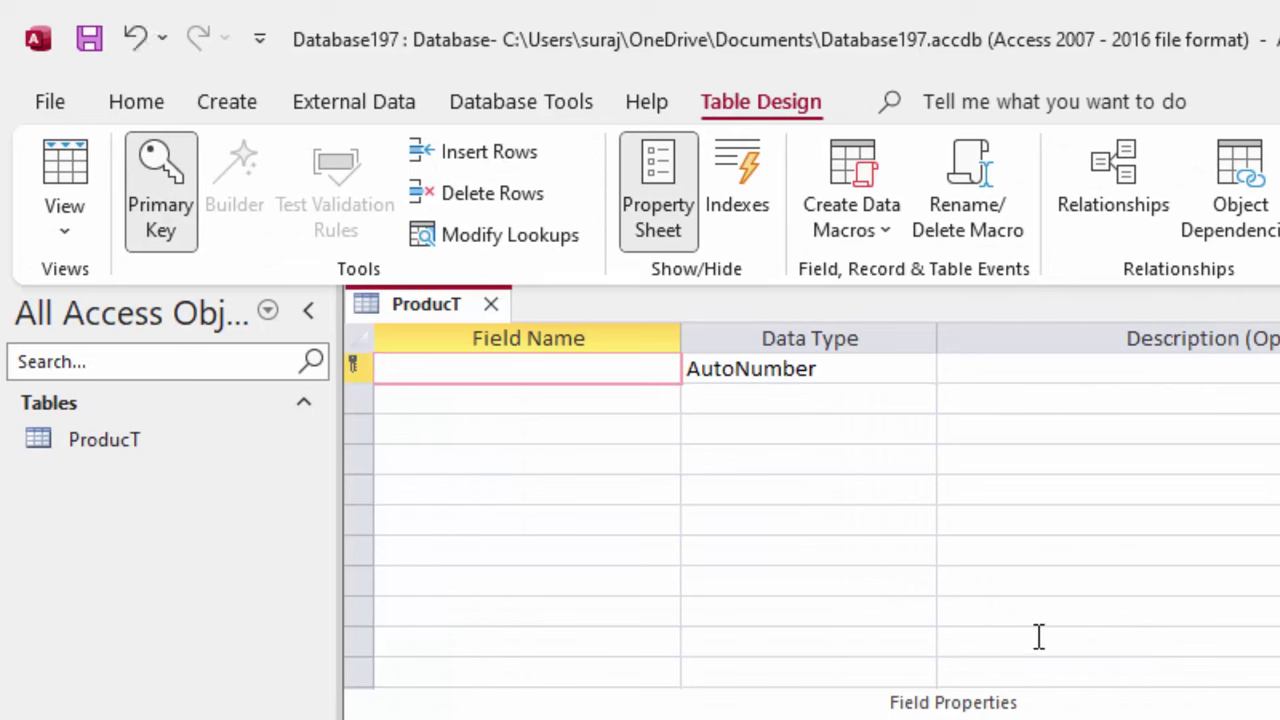
{"action": "type", "text": "Product"}
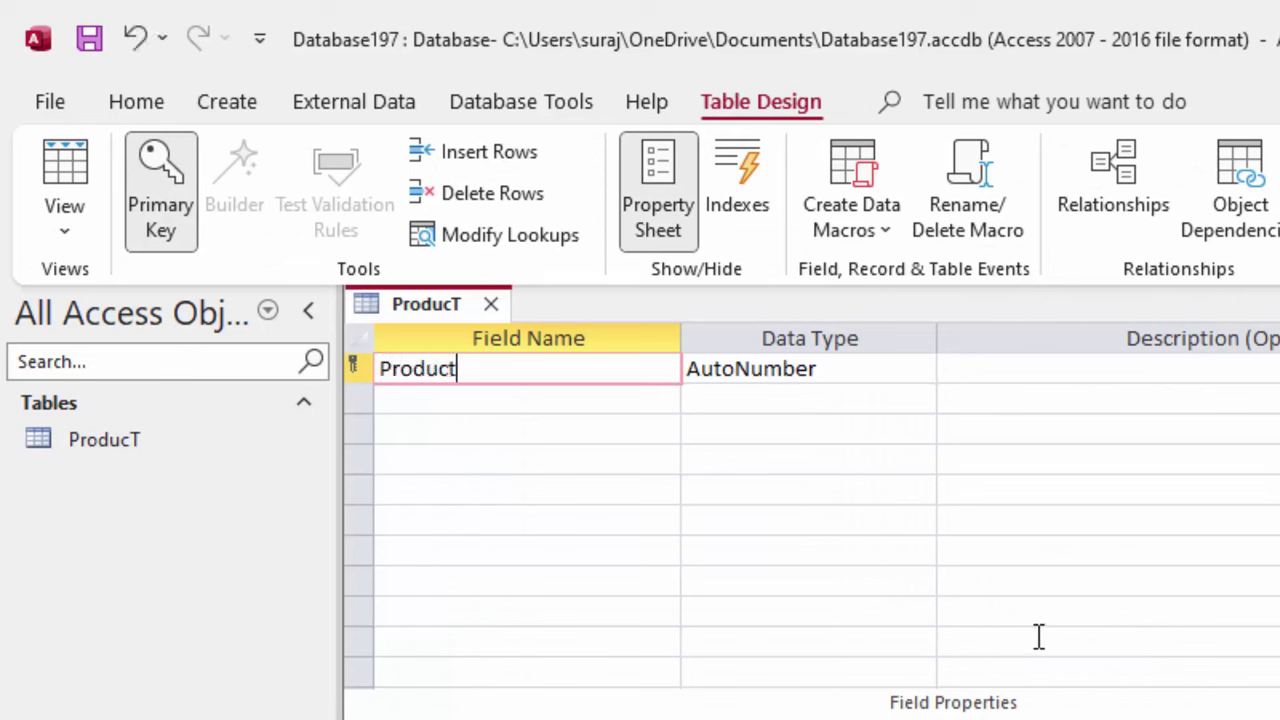
{"action": "type", "text": "_id"}
{"action": "left_click", "coordinate": [549, 402]}
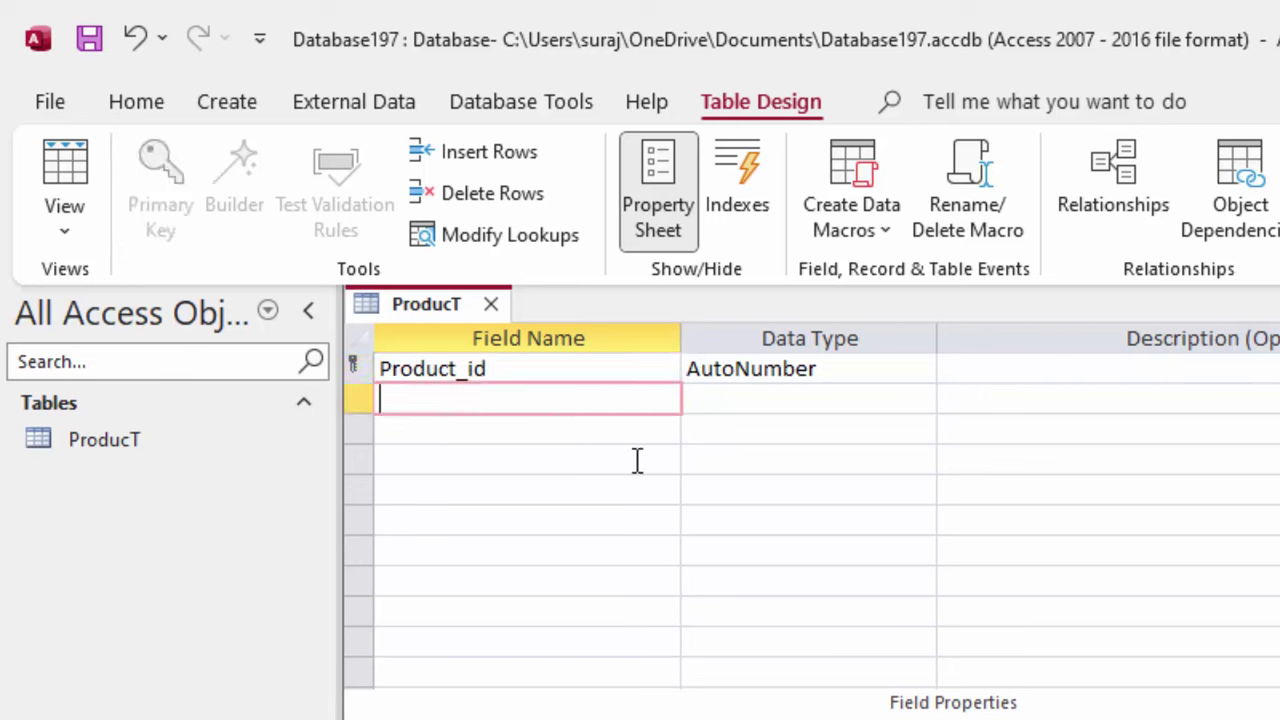
{"action": "left_click", "coordinate": [921, 371]}
{"action": "left_click", "coordinate": [921, 371]}
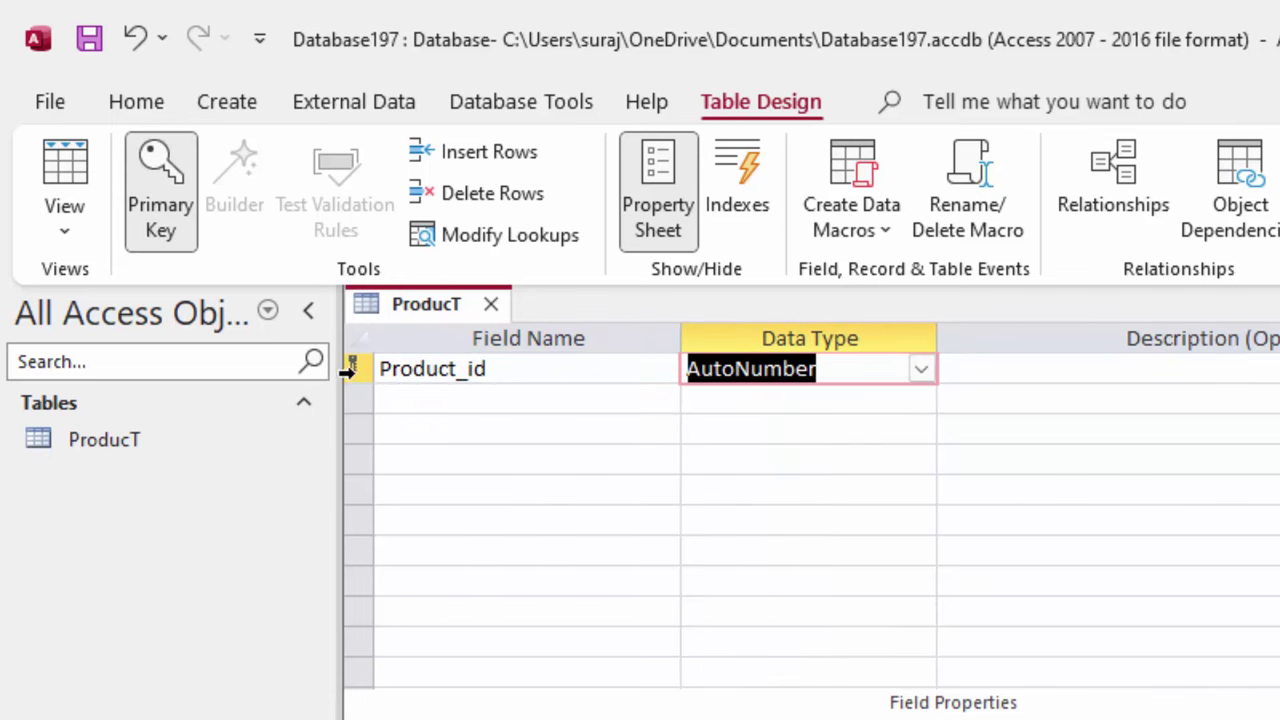
{"action": "left_click", "coordinate": [412, 396]}
{"action": "type", "text": "Na"}
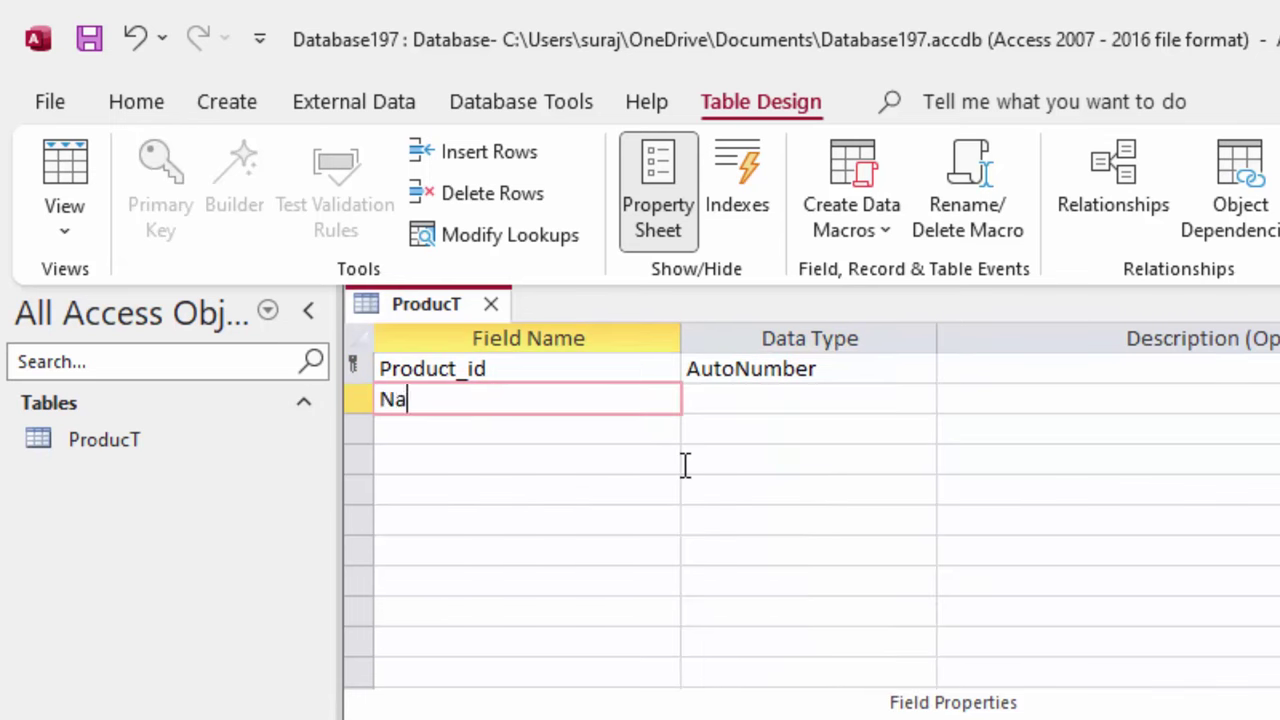
{"action": "type", "text": "me_of_"}
{"action": "type", "text": "product"}
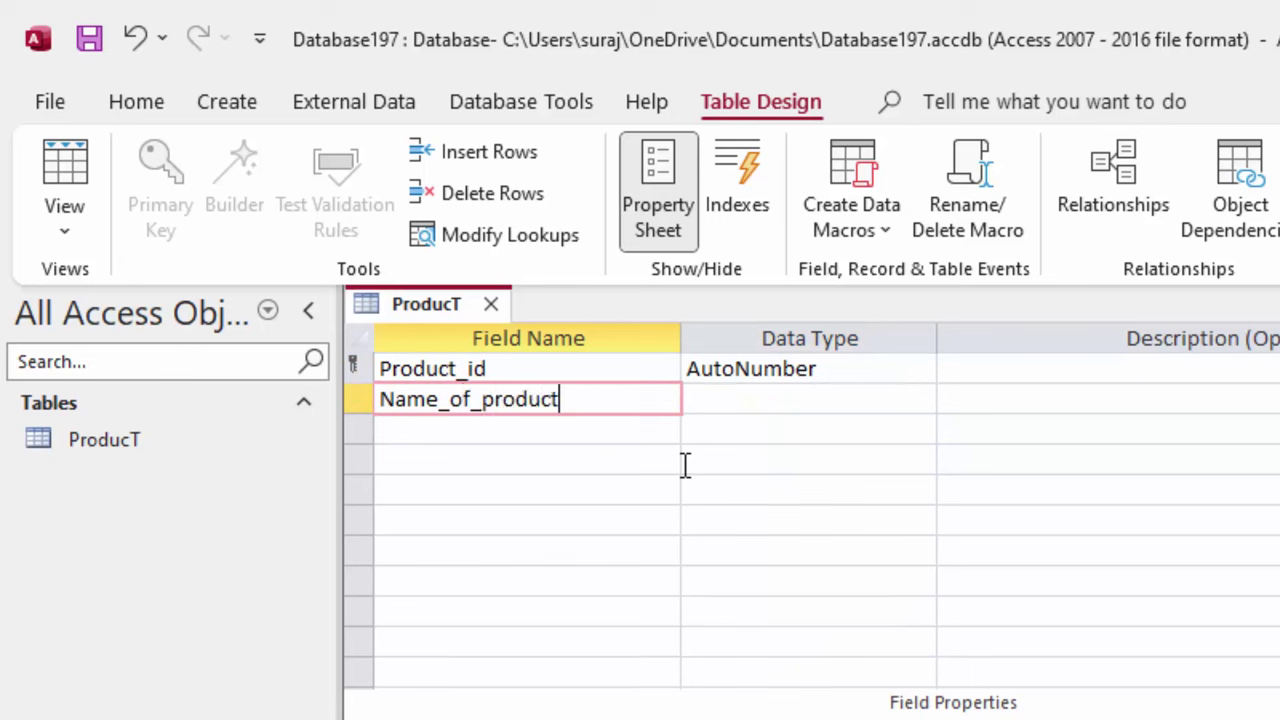
{"action": "left_click", "coordinate": [774, 400]}
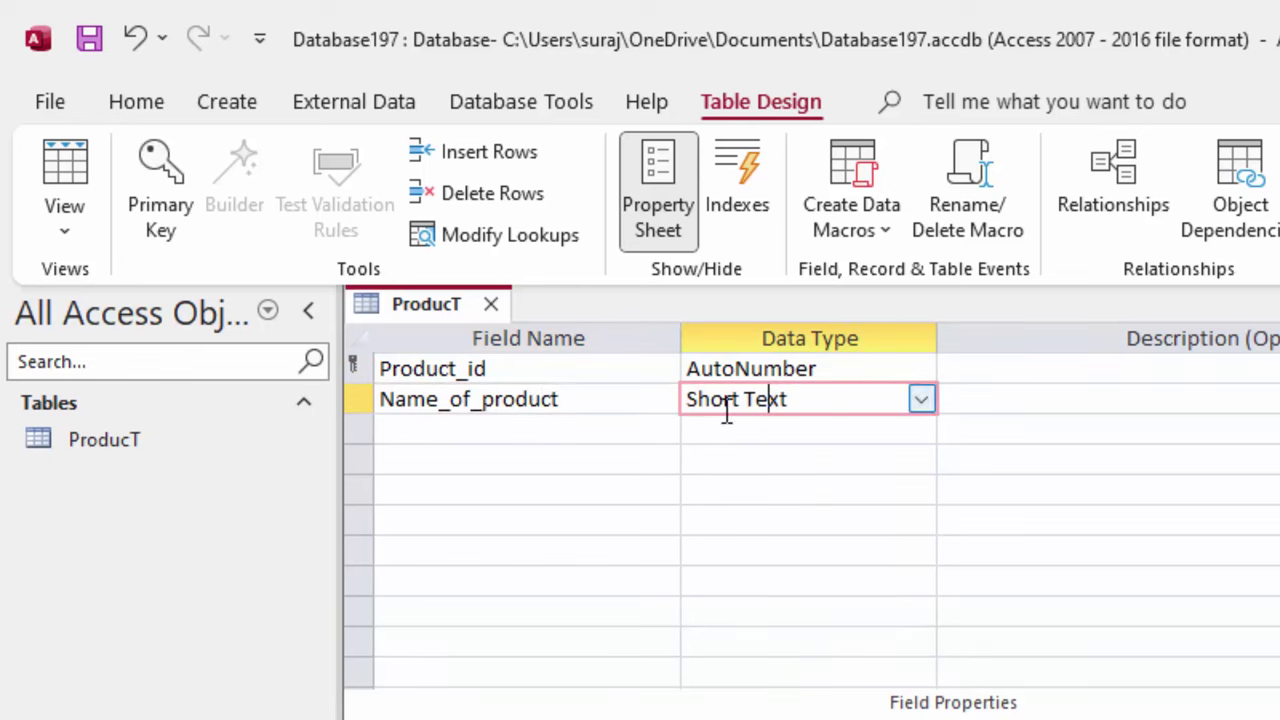
Step: Add a Price field with the Currency data type
{"action": "left_click", "coordinate": [520, 432]}
{"action": "type", "text": "O"}
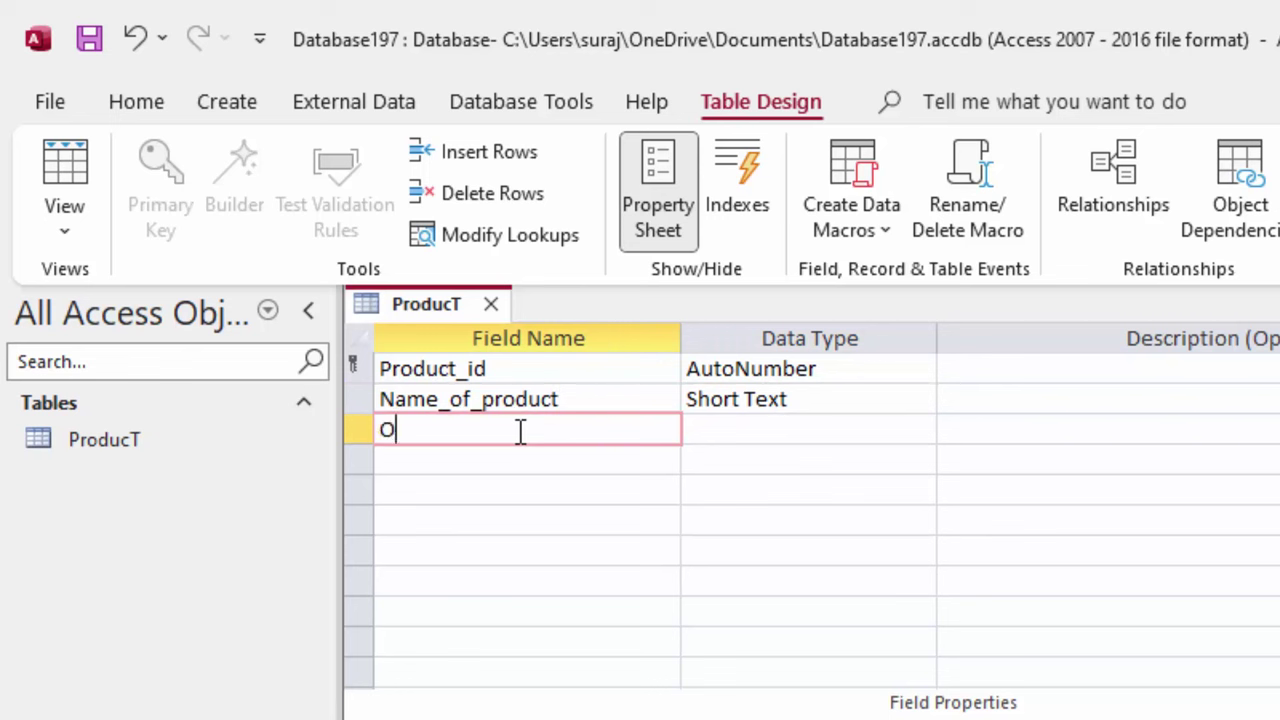
{"action": "type", "text": "Pric"}
{"action": "type", "text": "e"}
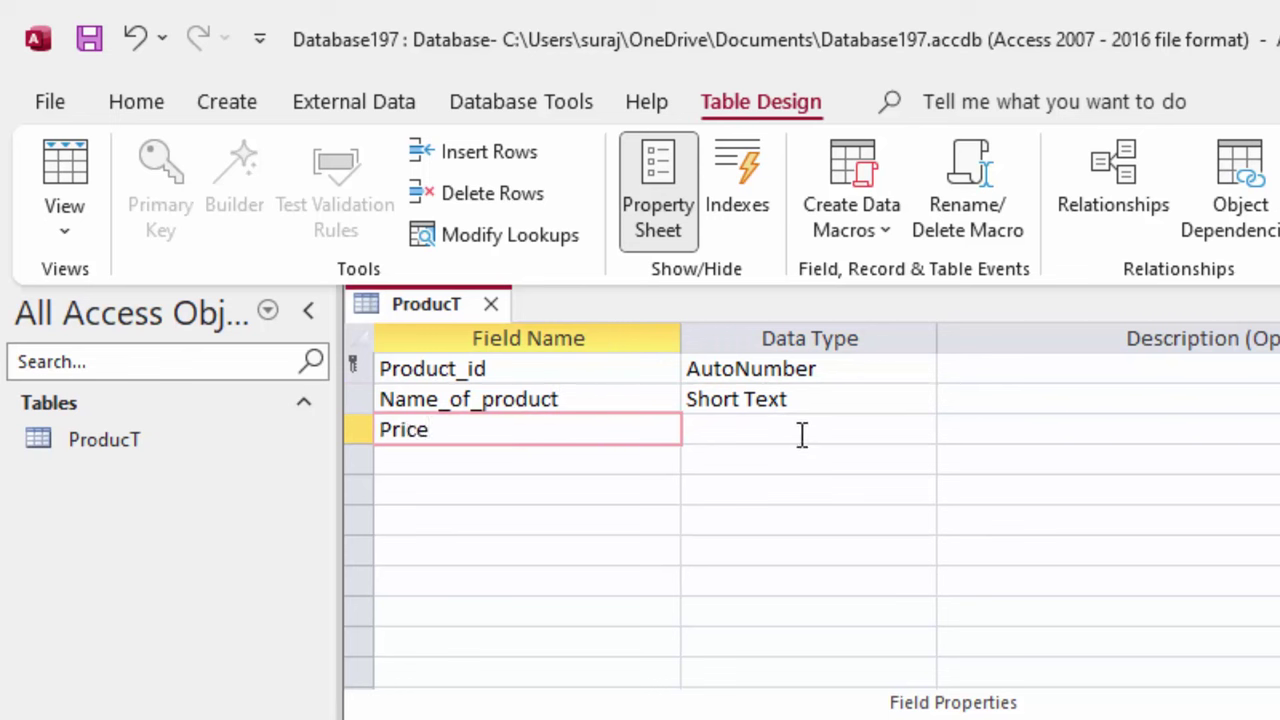
{"action": "left_click", "coordinate": [800, 434]}
{"action": "left_click", "coordinate": [921, 430]}
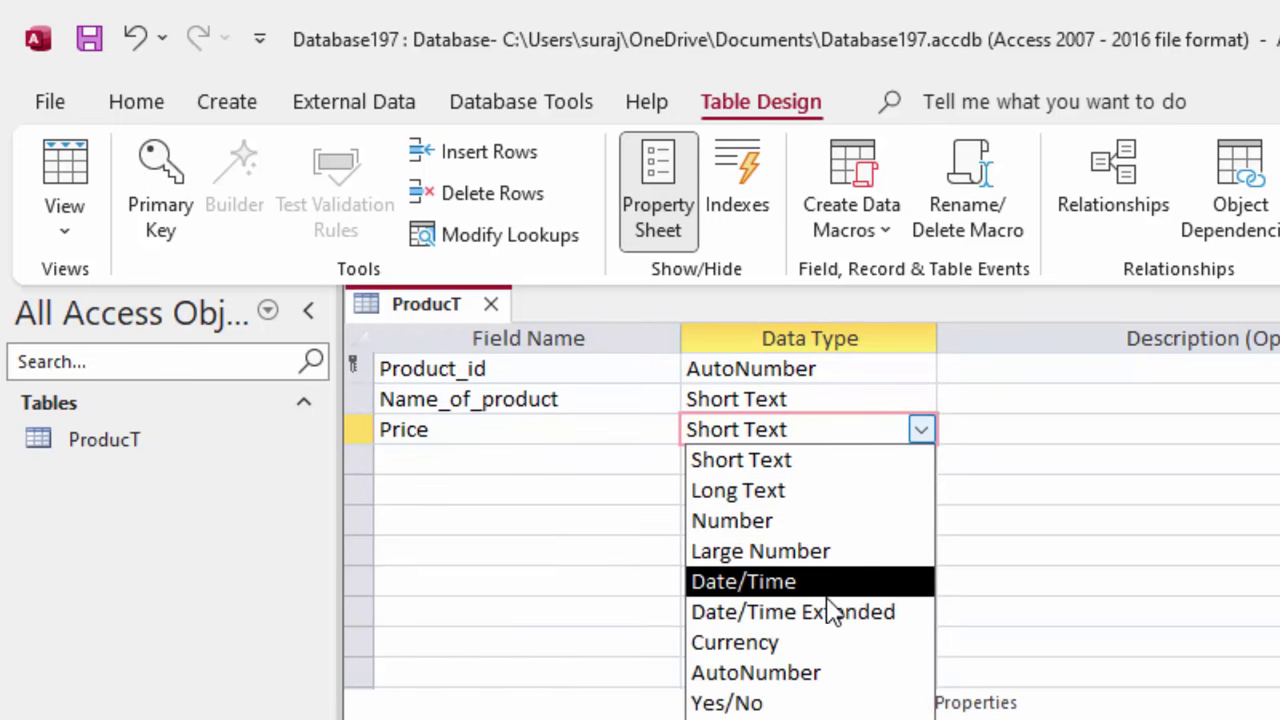
{"action": "left_click", "coordinate": [800, 642]}
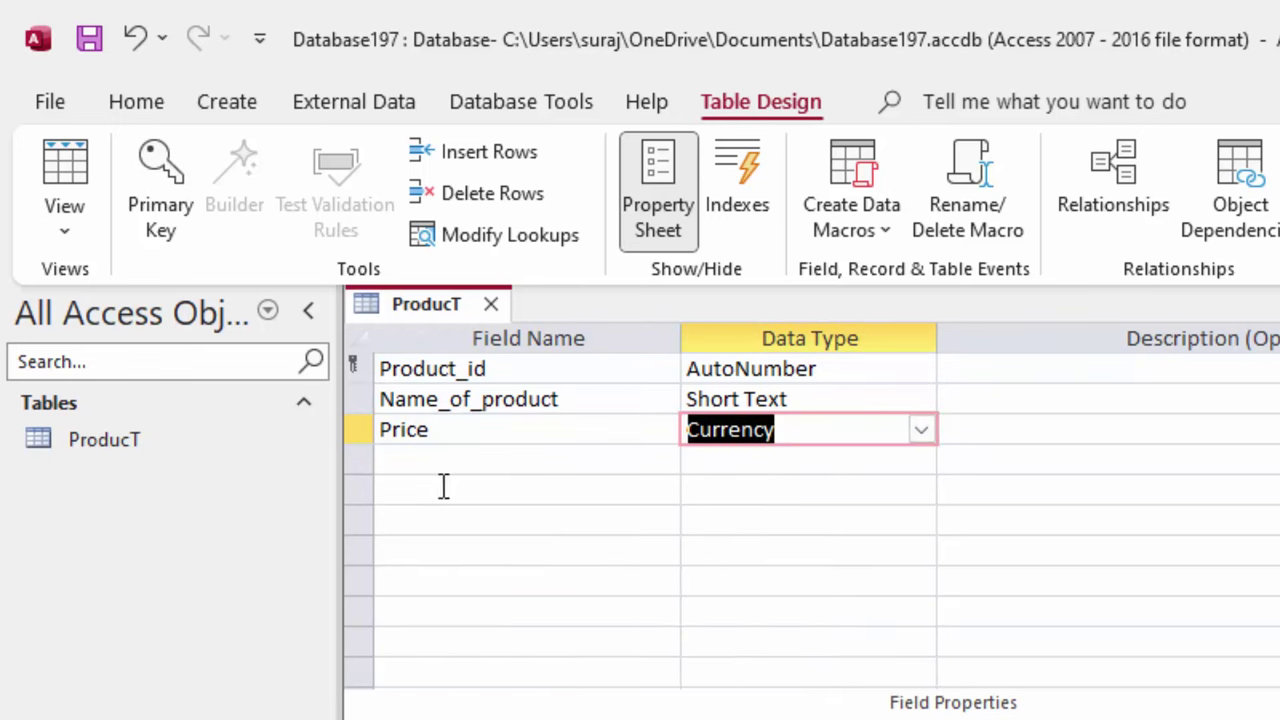
Step: Add a Unit field of type Number with Double field size
{"action": "left_click", "coordinate": [443, 460]}
{"action": "type", "text": "Un"}
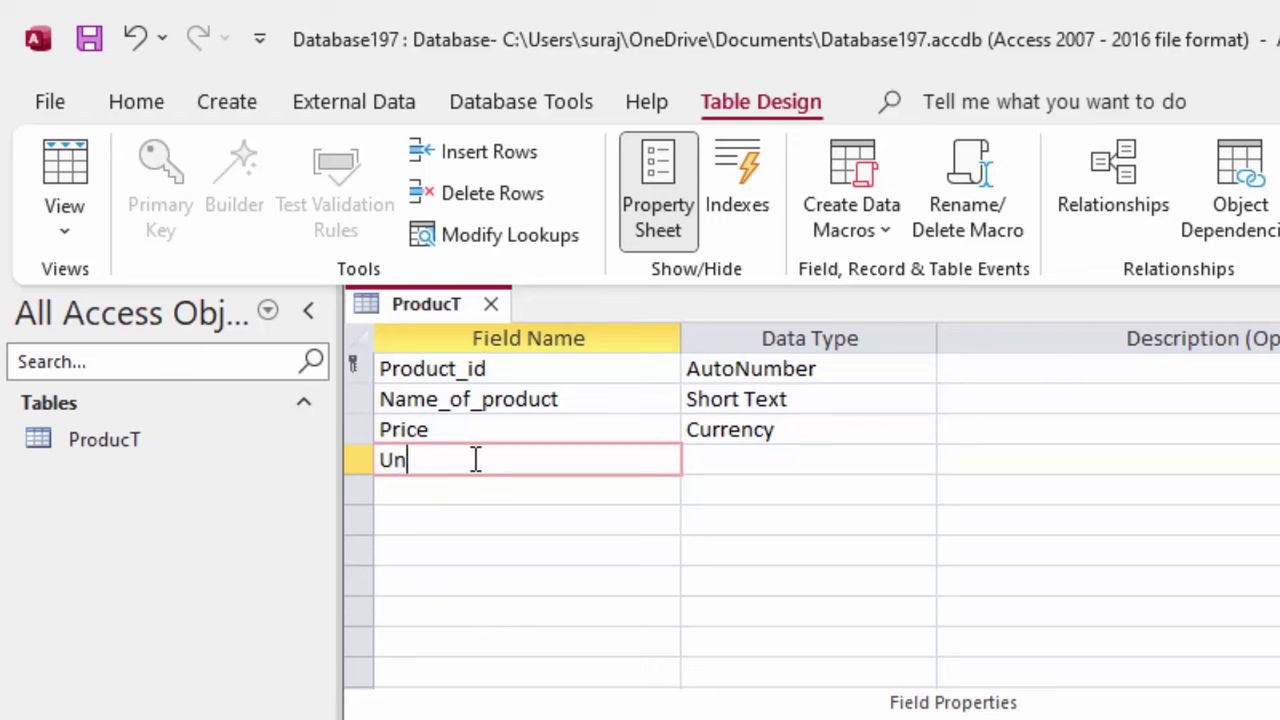
{"action": "type", "text": "it"}
{"action": "key", "text": "Tab"}
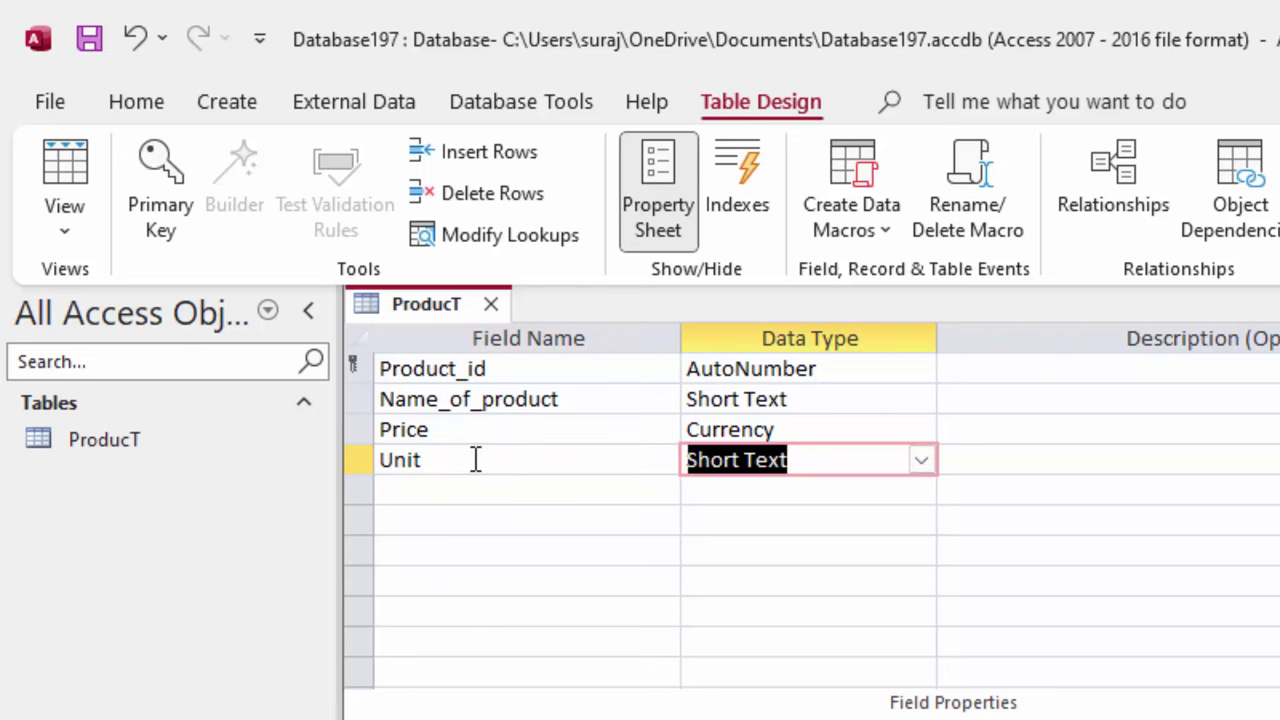
{"action": "left_click", "coordinate": [929, 465]}
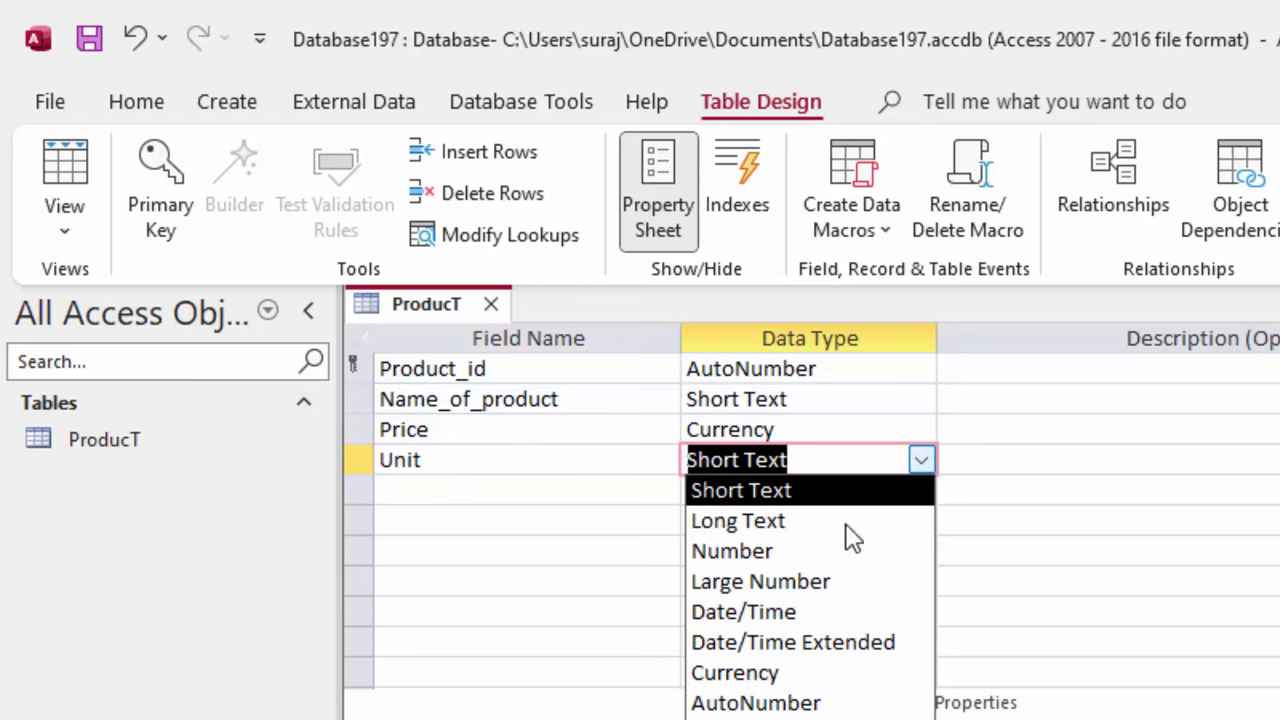
{"action": "left_click", "coordinate": [815, 562]}
{"action": "key", "text": "F6"}
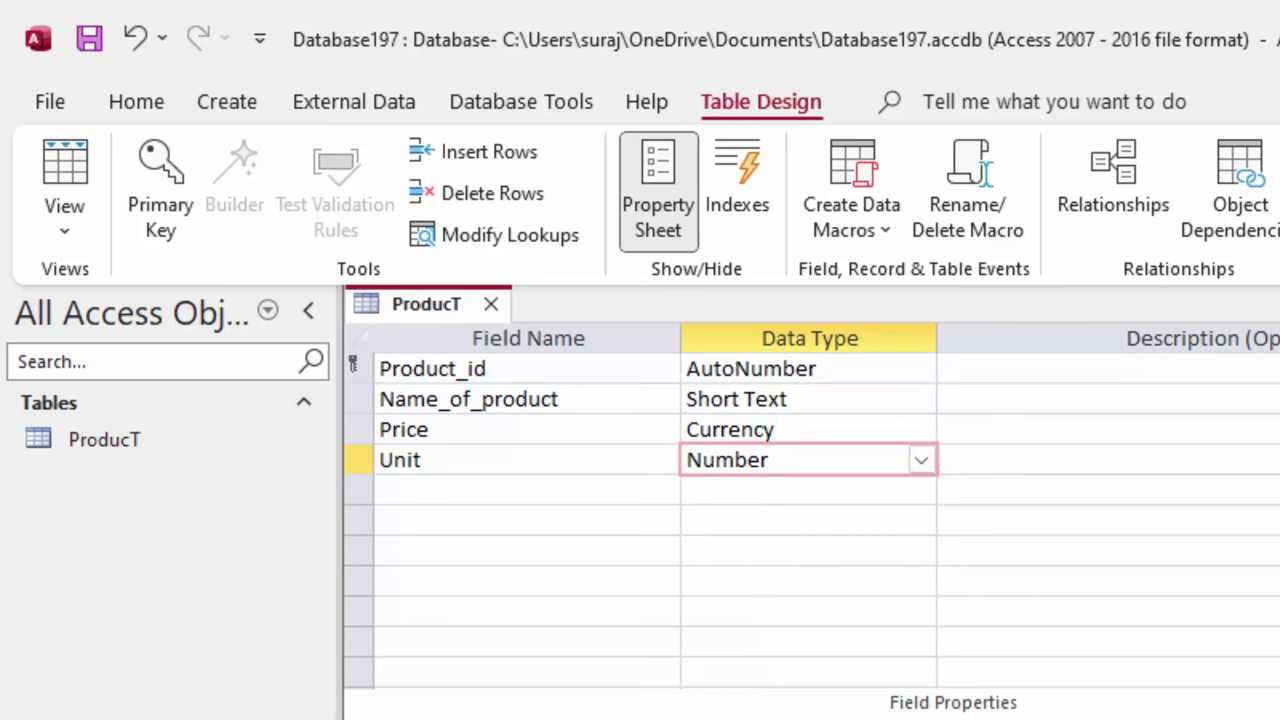
{"action": "key", "text": "BackSpace"}
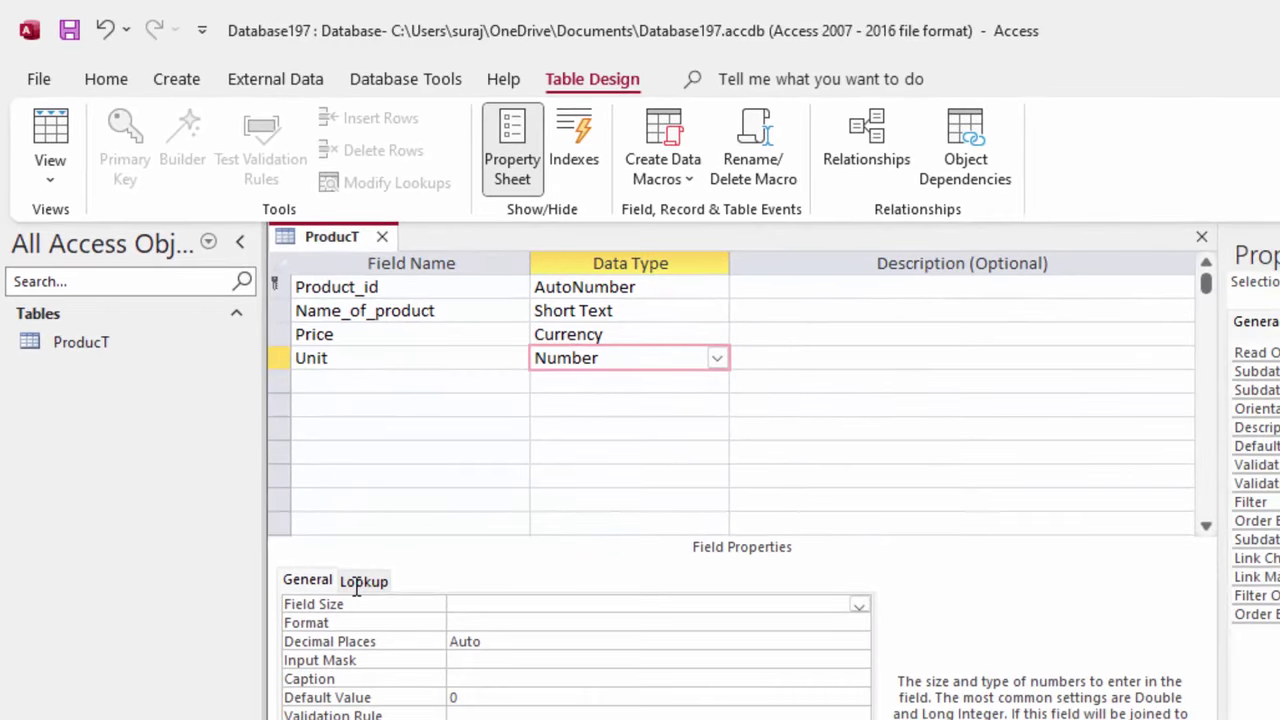
{"action": "type", "text": "double"}
{"action": "left_click", "coordinate": [382, 382]}
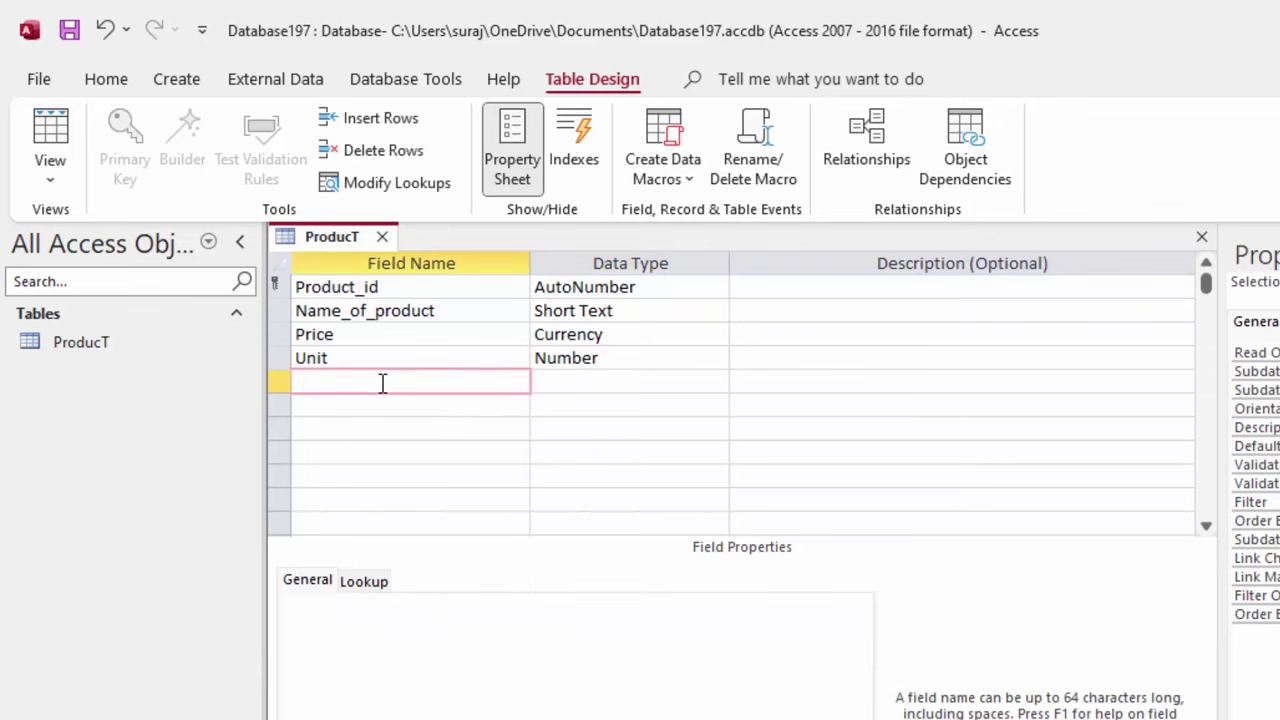
{"action": "type", "text": "Tpo"}
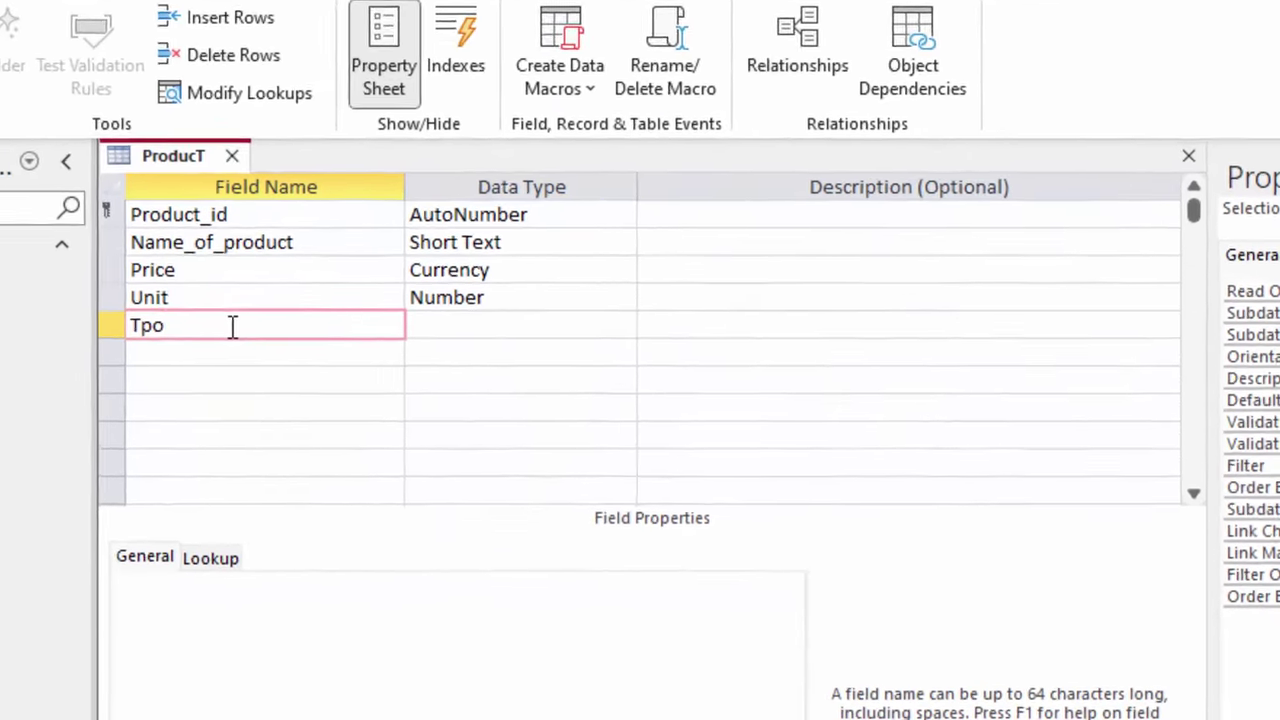
{"action": "key", "text": "BackSpace"}
{"action": "key", "text": "BackSpace"}
{"action": "key", "text": "BackSpace"}
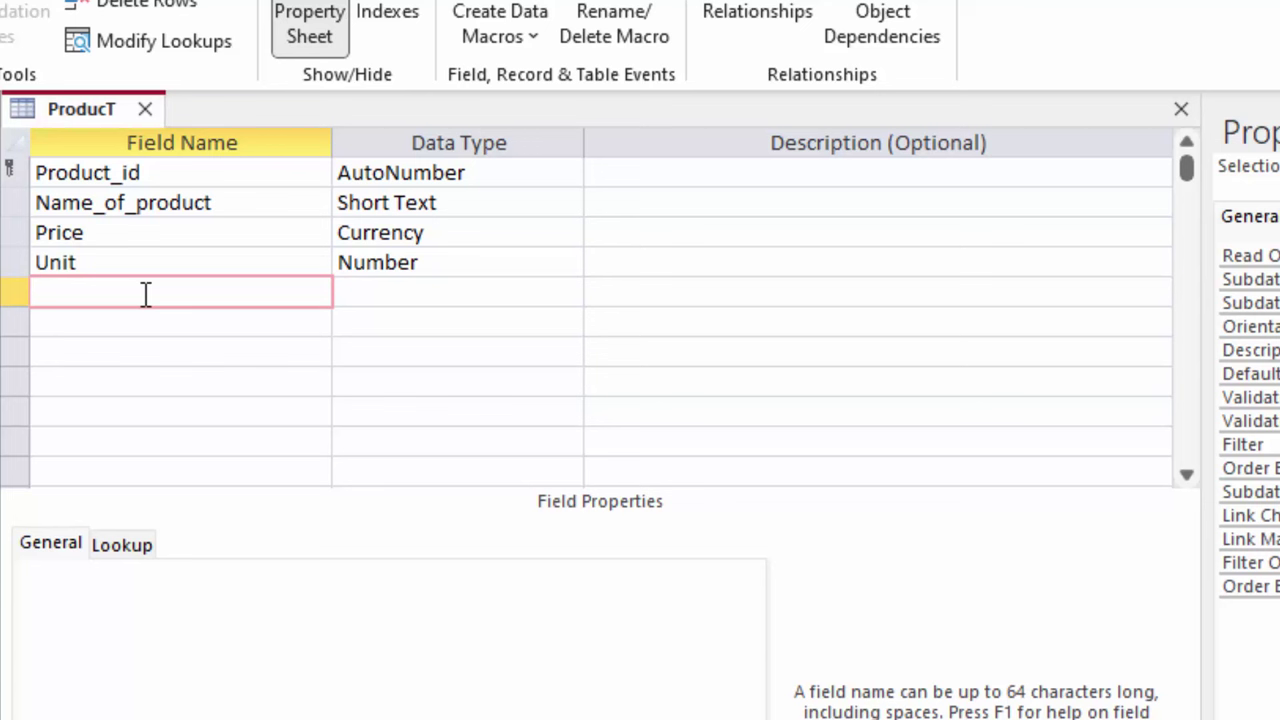
Step: Add a Total field of type Calculated with the expression [Price]*[Unit]
{"action": "type", "text": "Total"}
{"action": "left_click", "coordinate": [449, 294]}
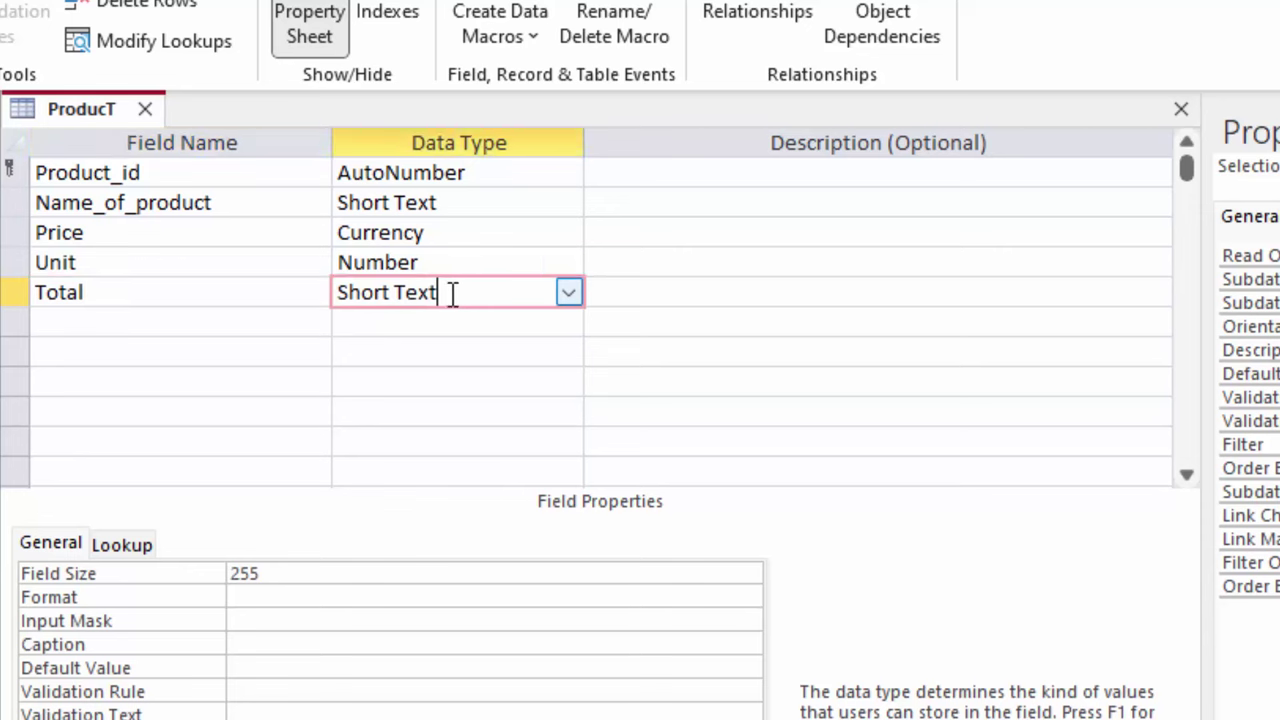
{"action": "left_click", "coordinate": [568, 293]}
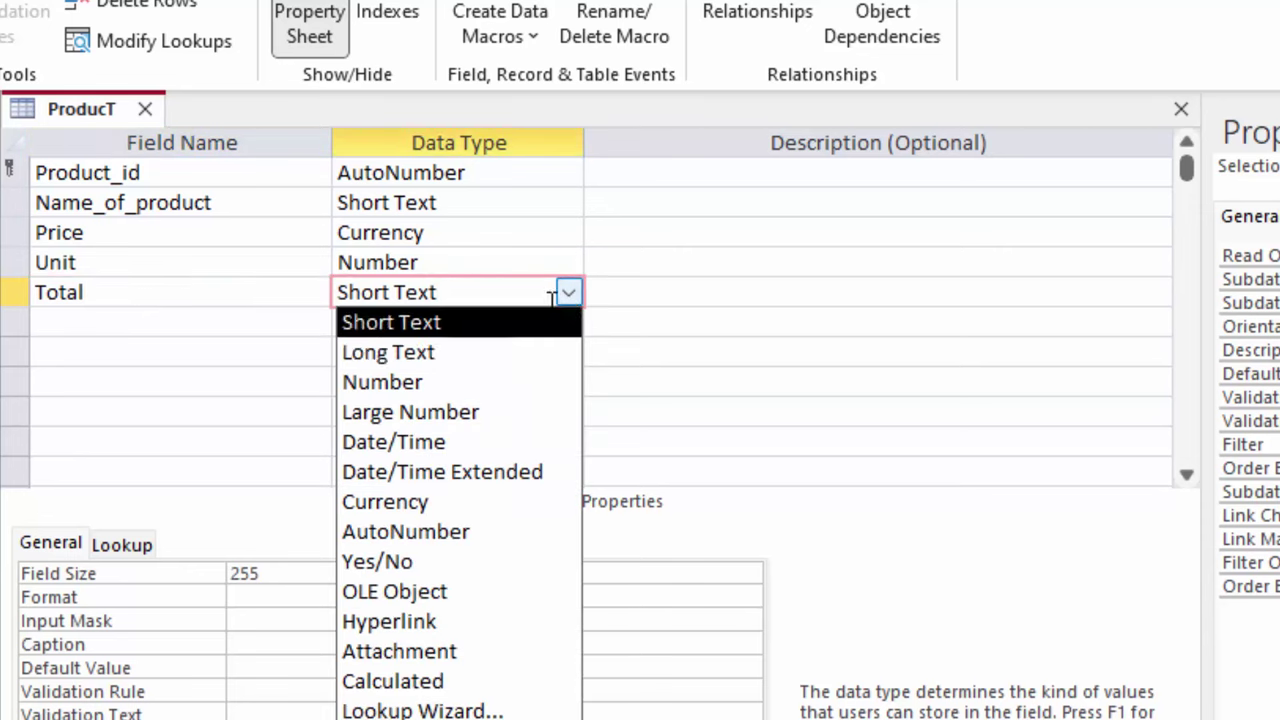
{"action": "left_click", "coordinate": [408, 684]}
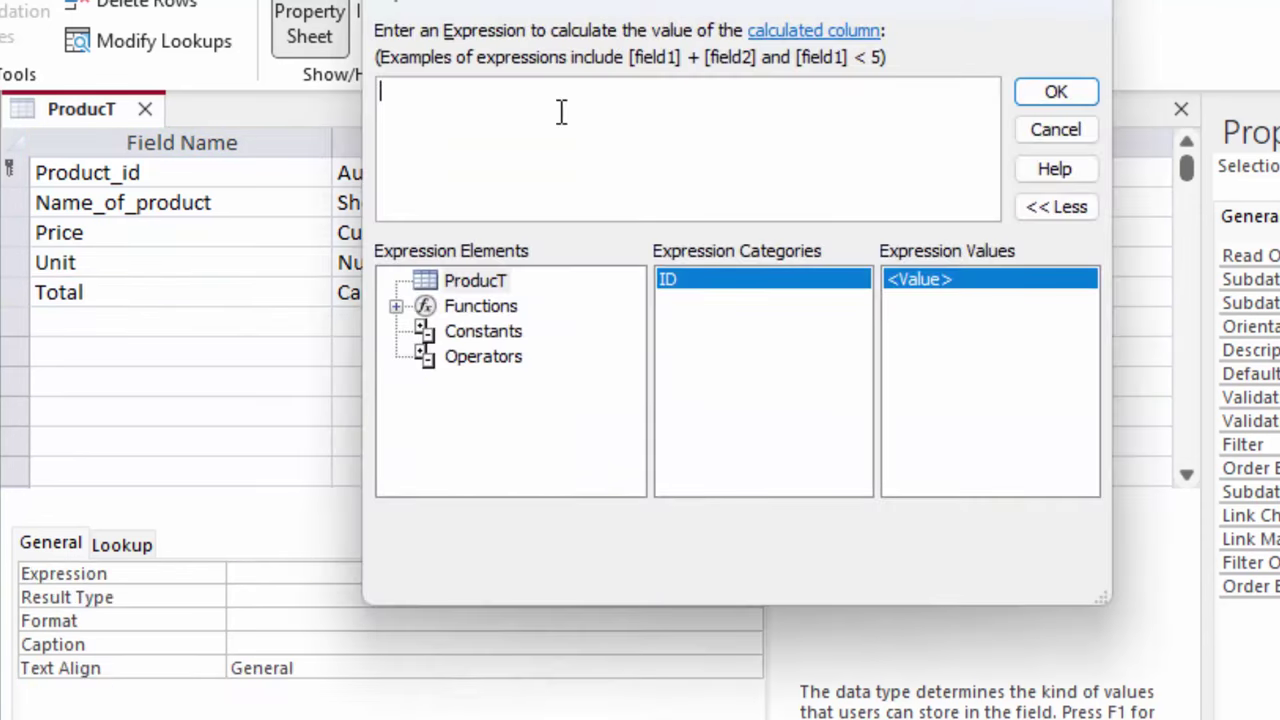
{"action": "mouse_move", "coordinate": [624, 4]}
{"action": "left_mouse_down"}
{"action": "mouse_move", "coordinate": [700, 43]}
{"action": "mouse_move", "coordinate": [851, 52]}
{"action": "left_mouse_up"}
{"action": "type", "text": "[Pr"}
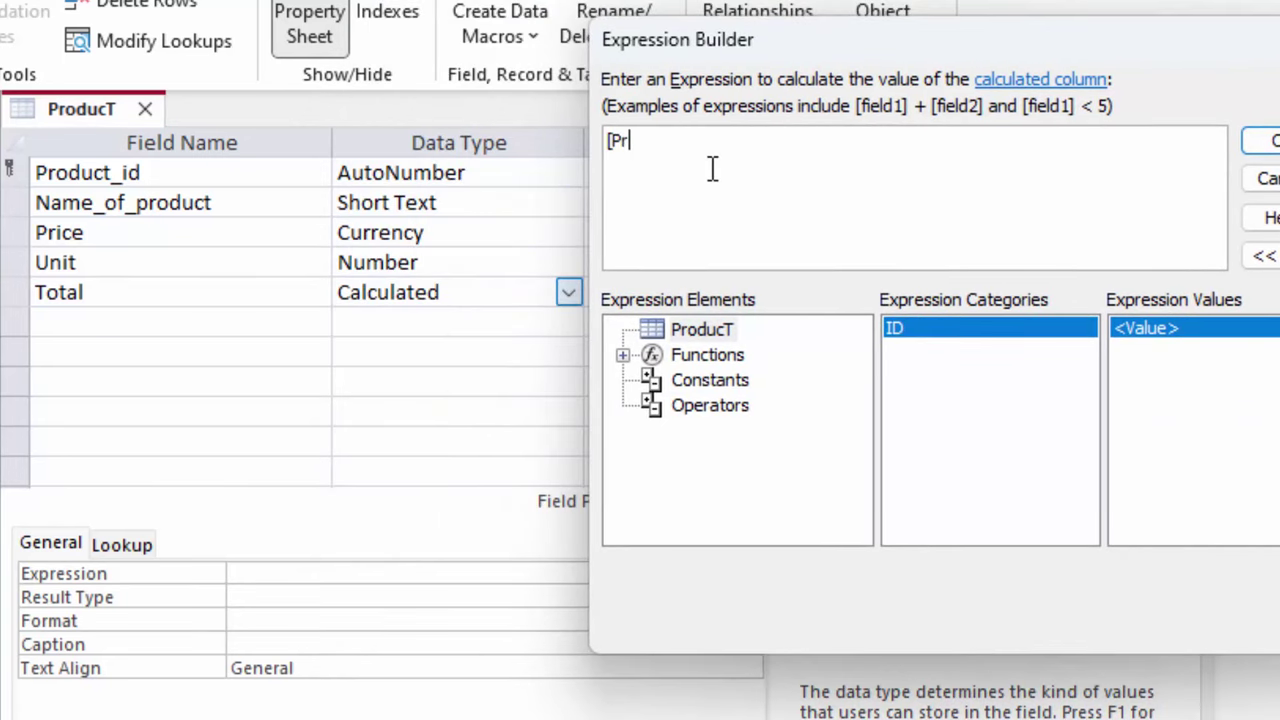
{"action": "type", "text": "i"}
{"action": "type", "text": "ce"}
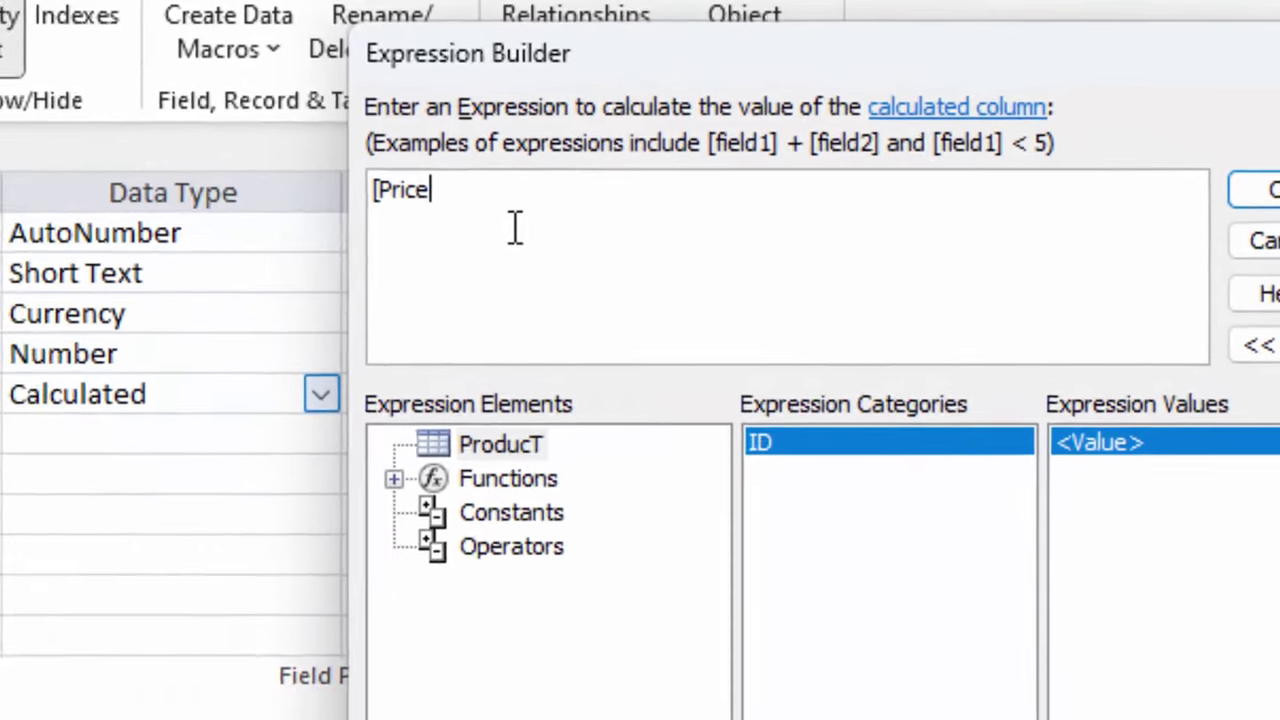
{"action": "type", "text": "]*"}
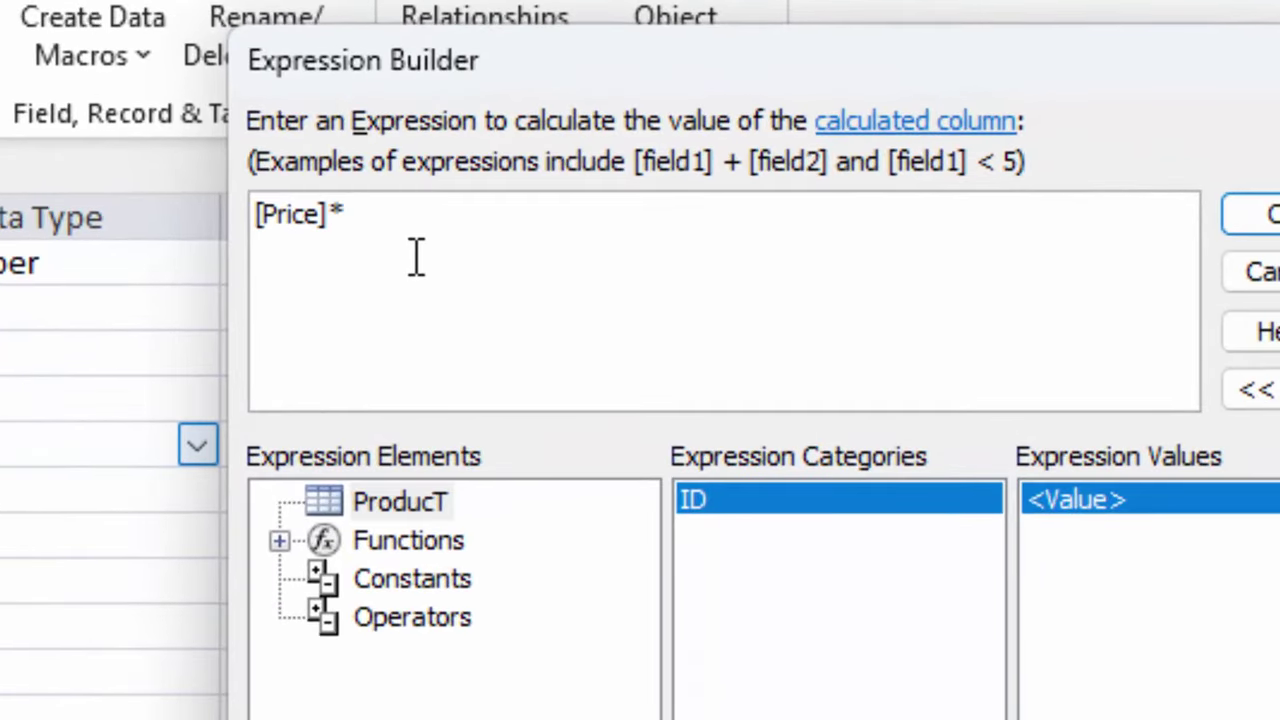
{"action": "type", "text": "[Un"}
{"action": "type", "text": "it]"}
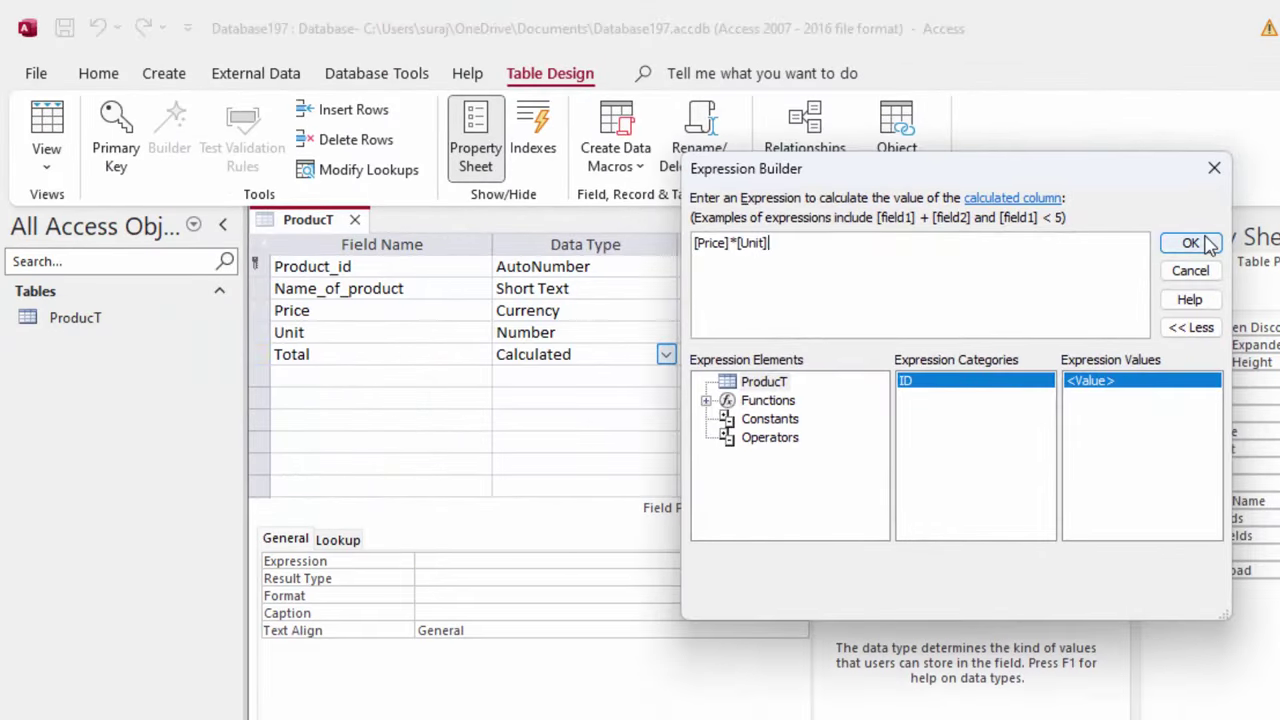
{"action": "left_click", "coordinate": [1192, 243]}
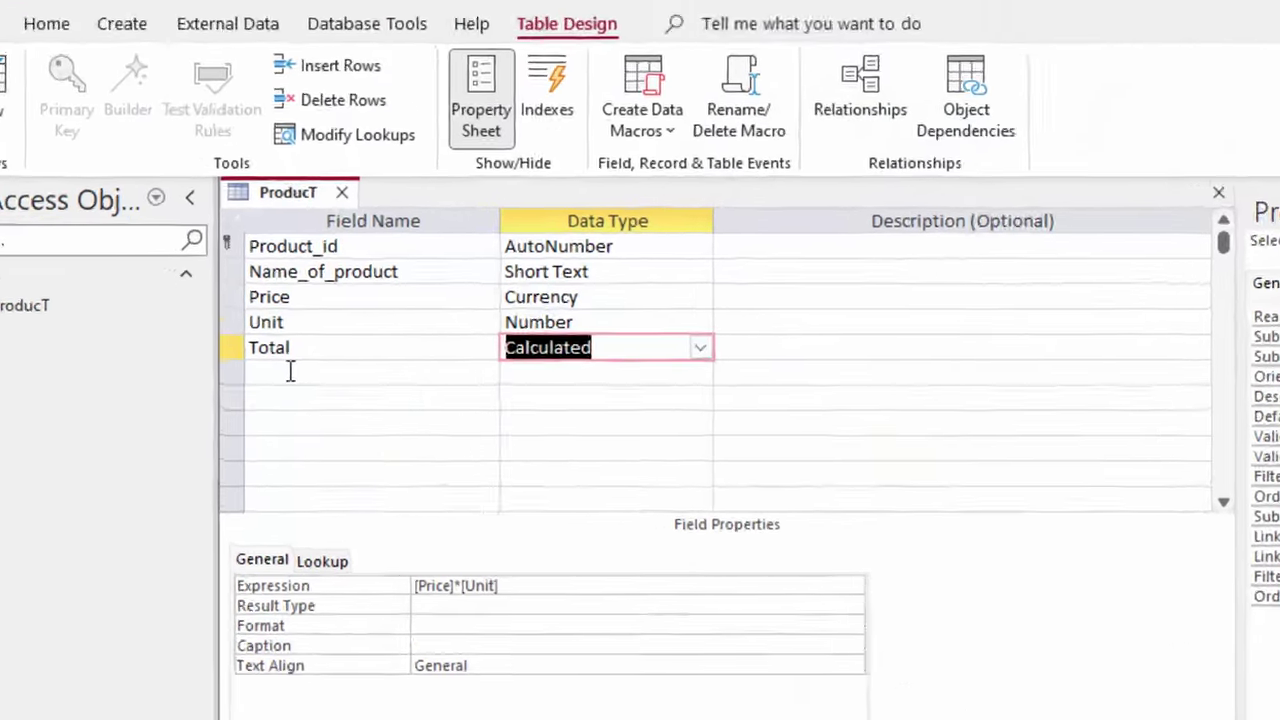
Step: Add a Tax field of type Number with Percent format
{"action": "left_click", "coordinate": [290, 371]}
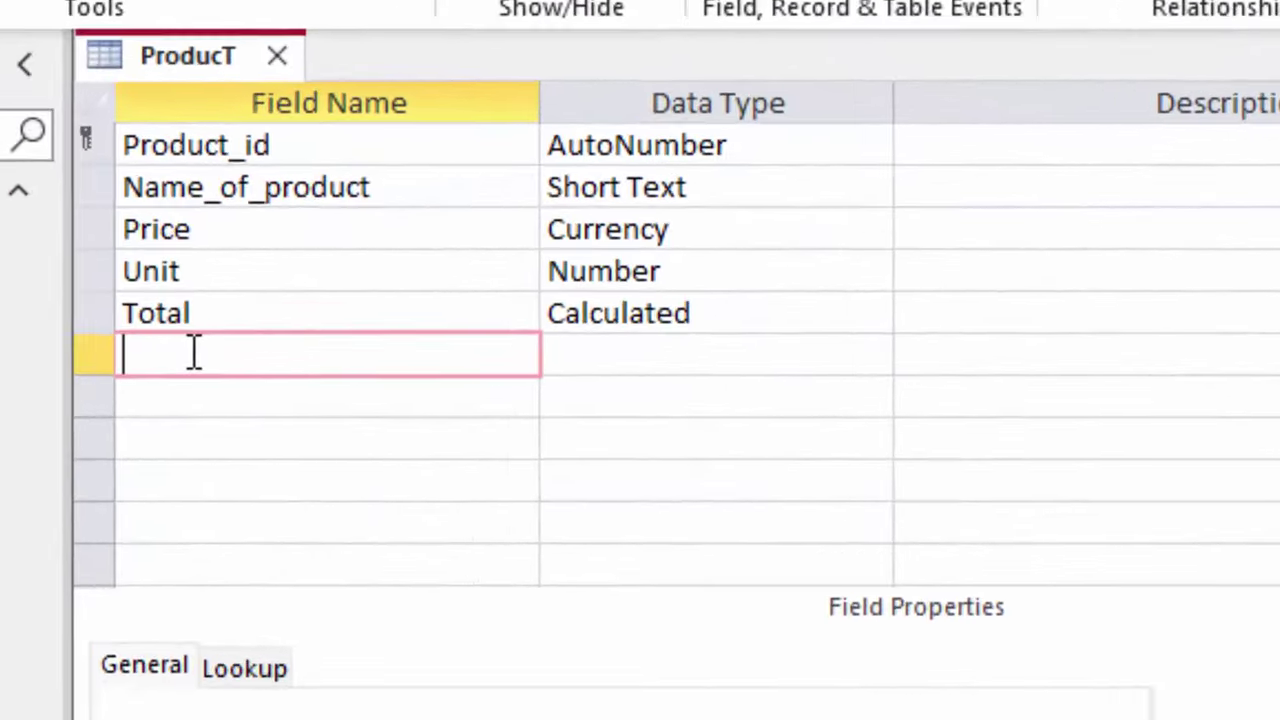
{"action": "type", "text": "Ta"}
{"action": "type", "text": "x"}
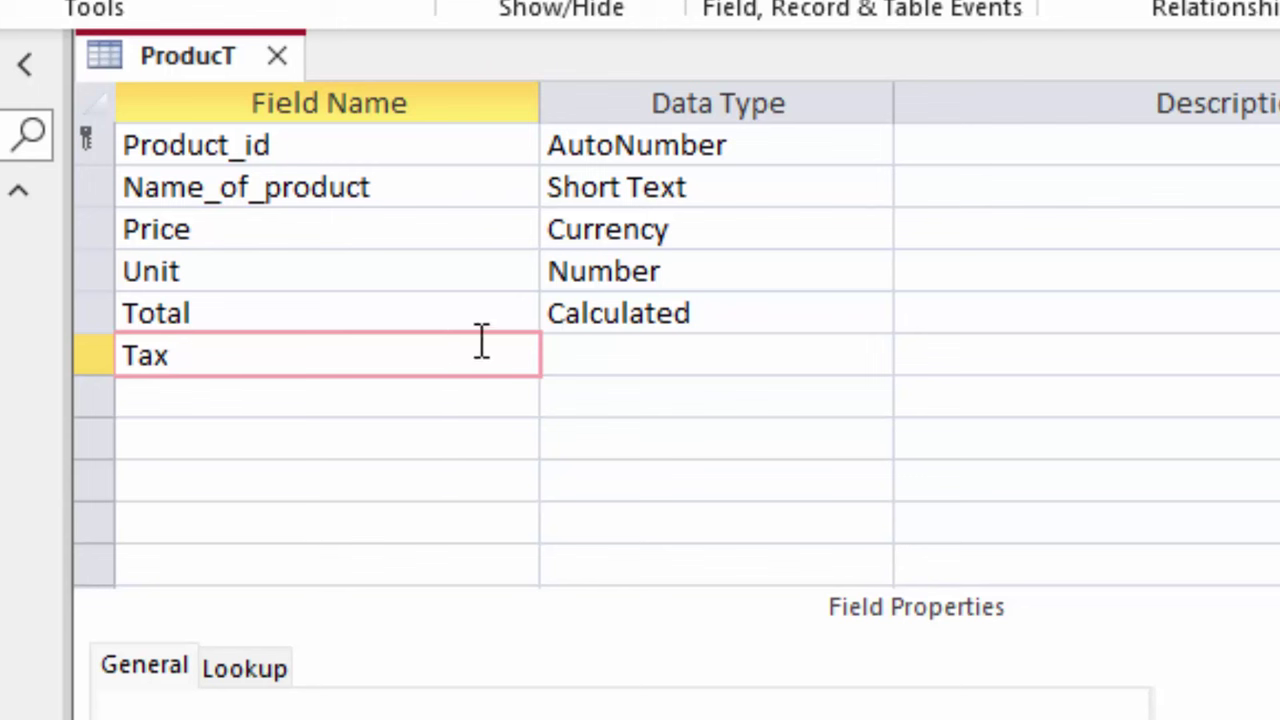
{"action": "left_click", "coordinate": [600, 355]}
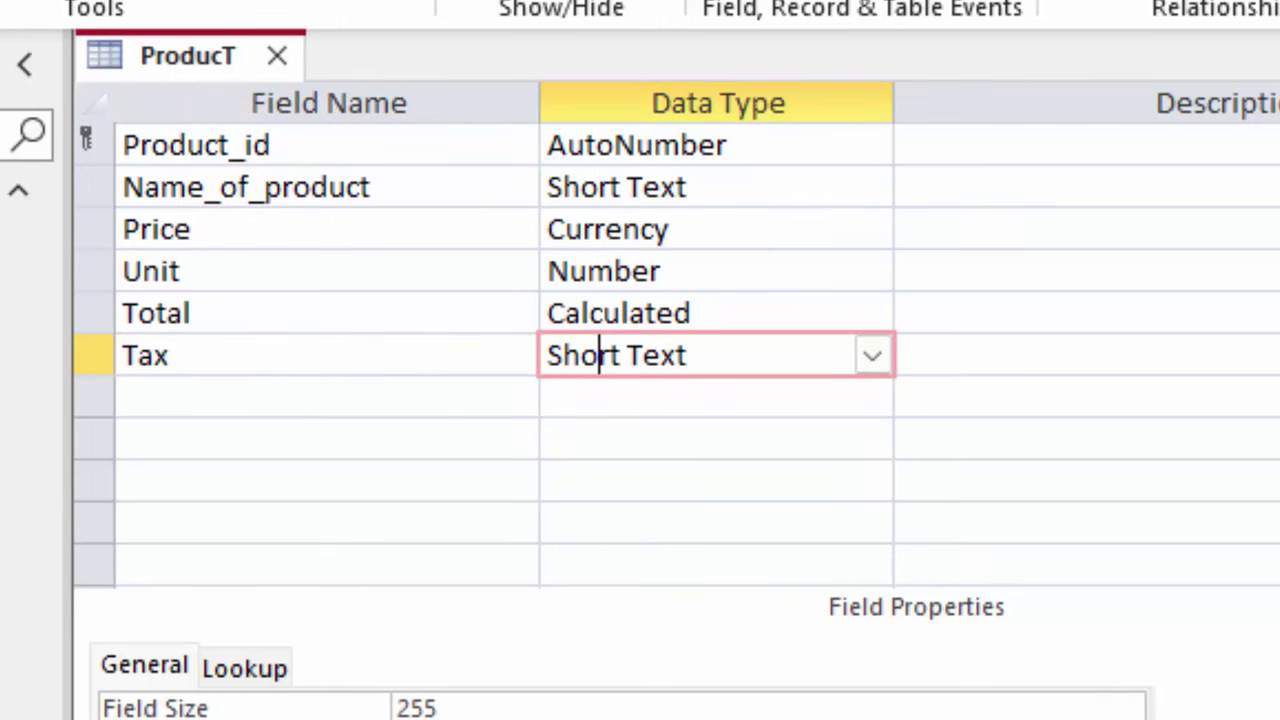
{"action": "left_click", "coordinate": [872, 356]}
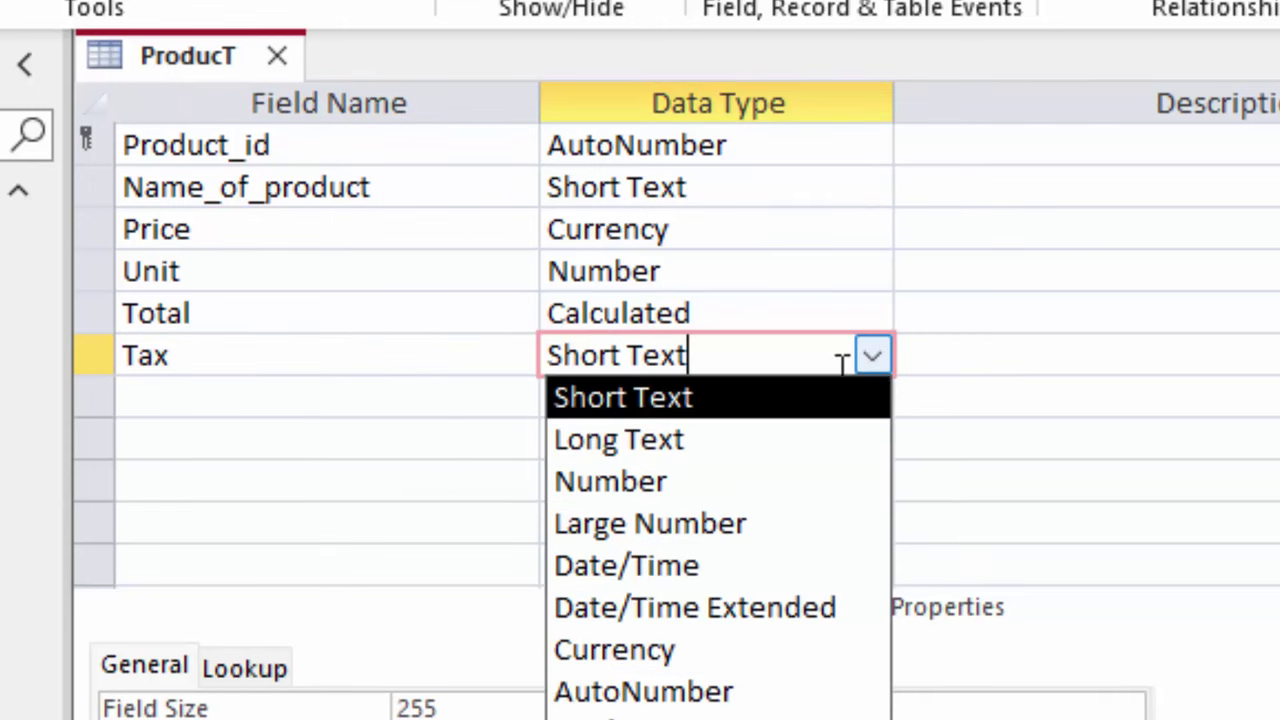
{"action": "left_click", "coordinate": [751, 480]}
{"action": "left_click", "coordinate": [431, 638]}
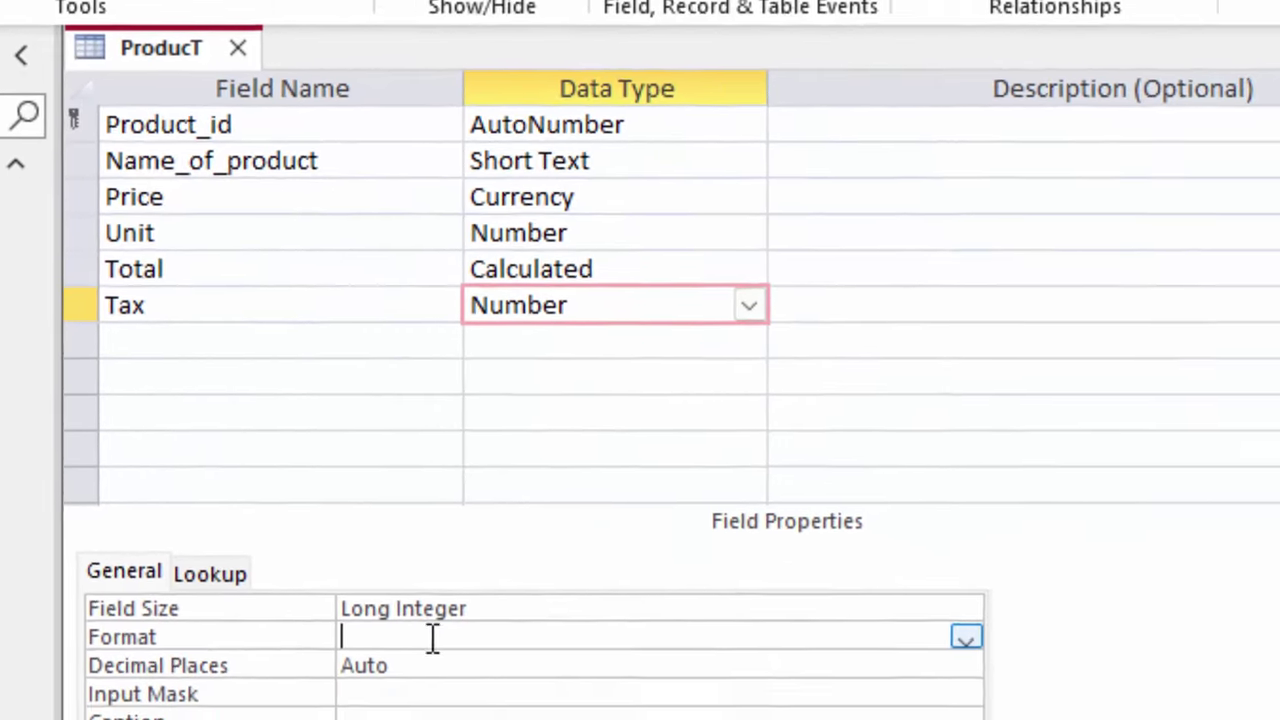
{"action": "type", "text": "percent"}
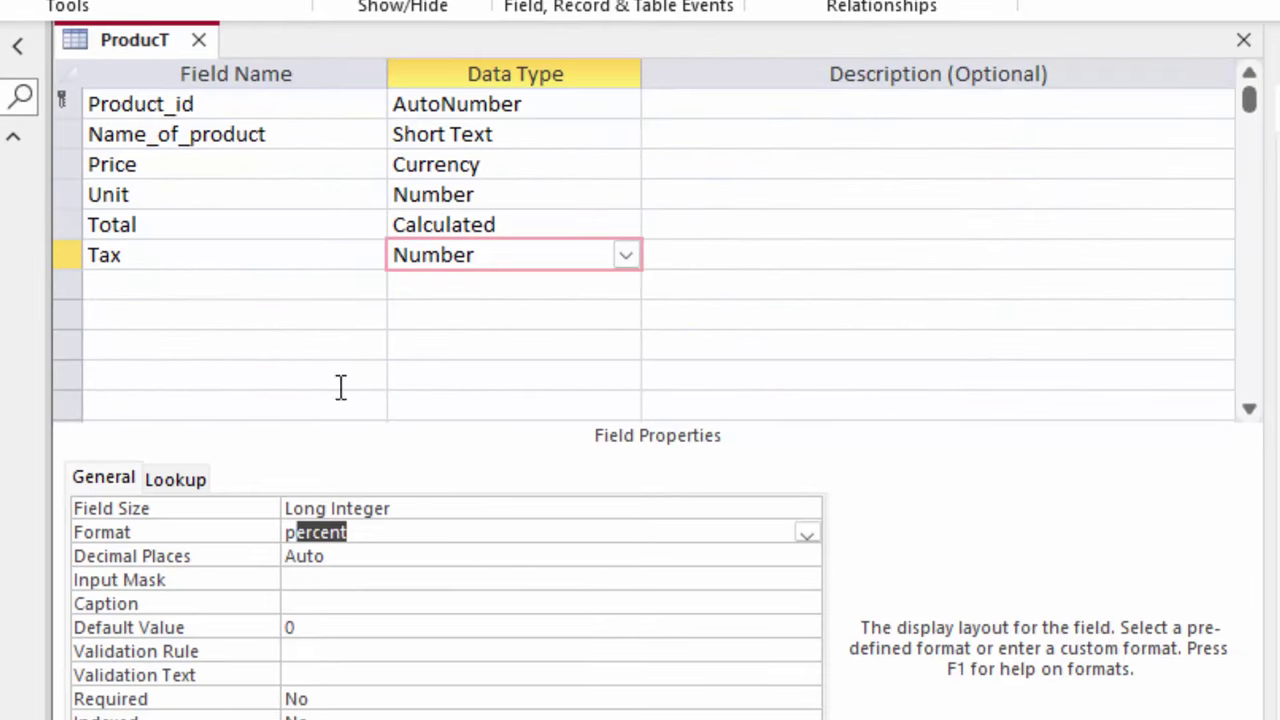
Step: Add a Tax_Amount field name in the row below Tax
{"action": "left_click", "coordinate": [120, 285]}
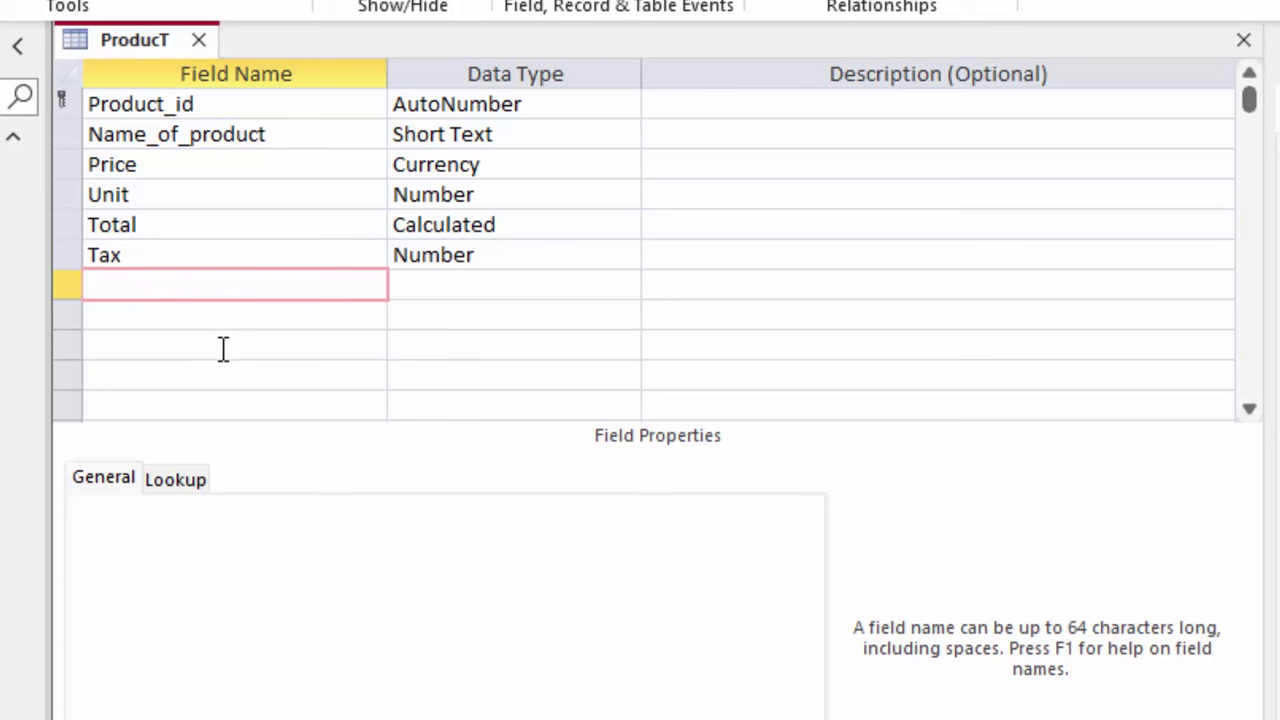
{"action": "type", "text": "Tax"}
{"action": "type", "text": "_Amoub"}
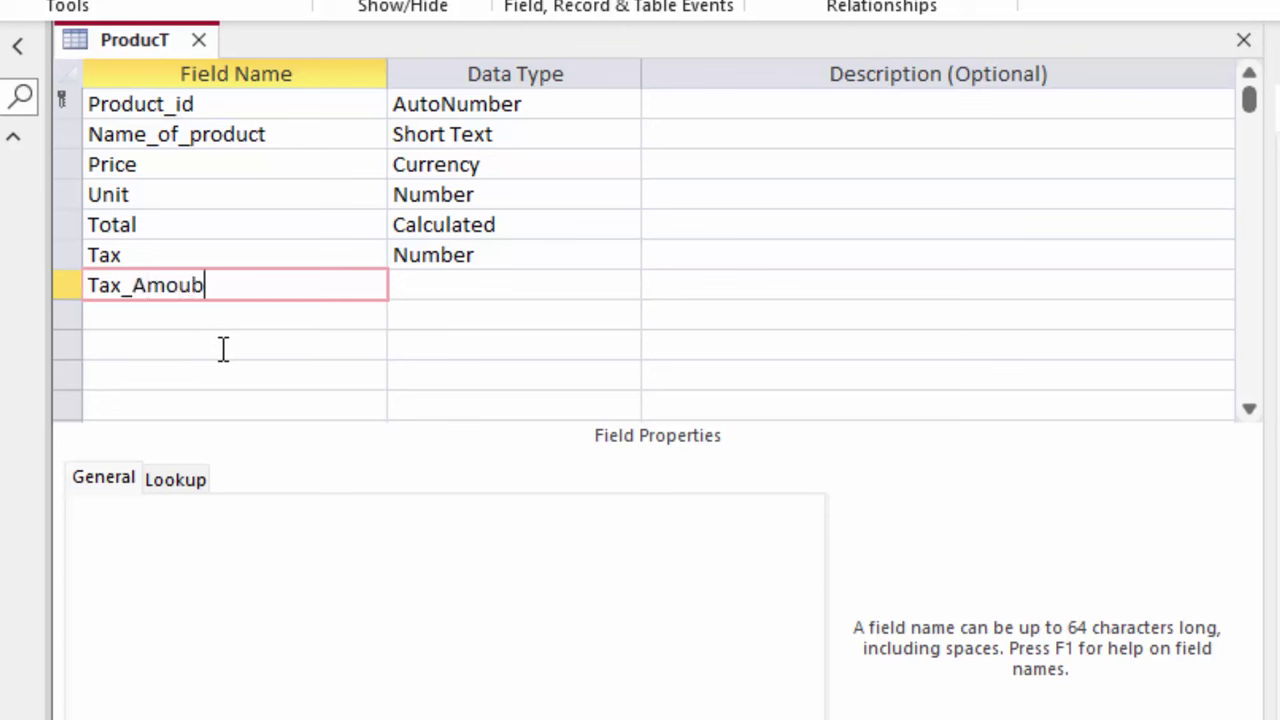
{"action": "key", "text": "BackSpace"}
{"action": "type", "text": "nt"}
{"action": "left_click", "coordinate": [448, 284]}
Step: Make Tax_Amount a Calculated field with the expression [Total]*[Tax]
{"action": "left_click", "coordinate": [625, 286]}
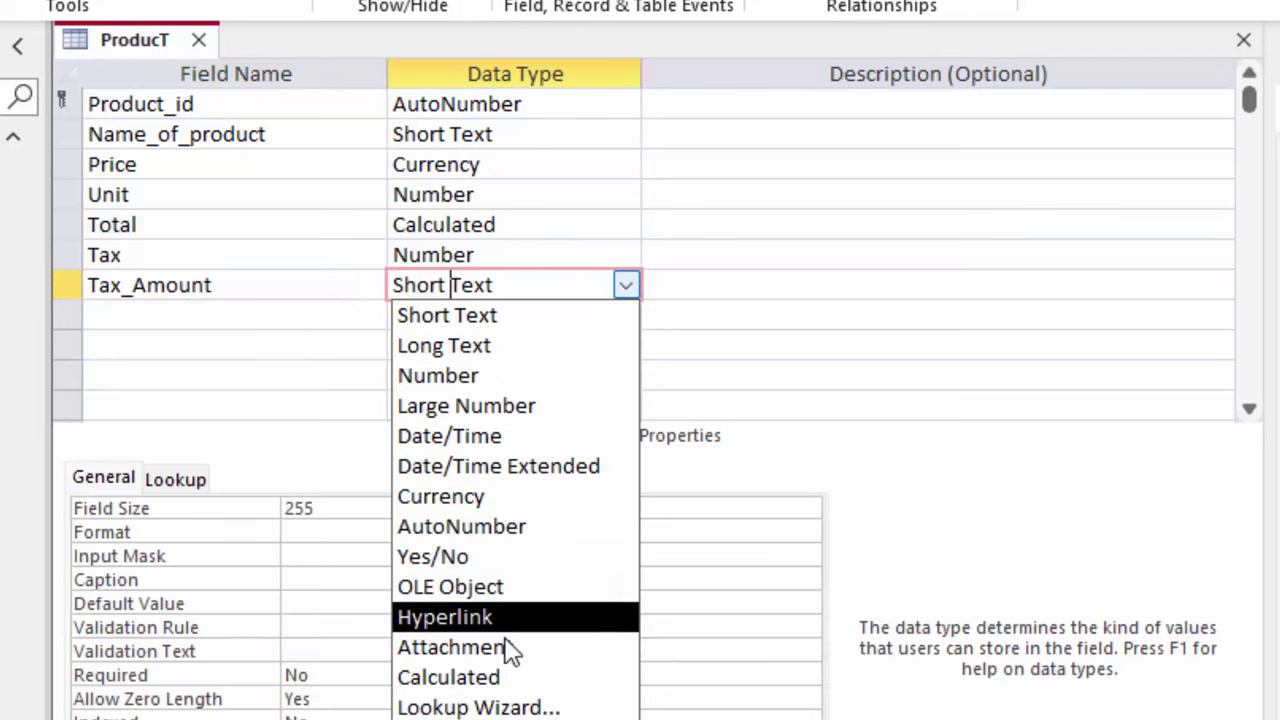
{"action": "left_click", "coordinate": [508, 679]}
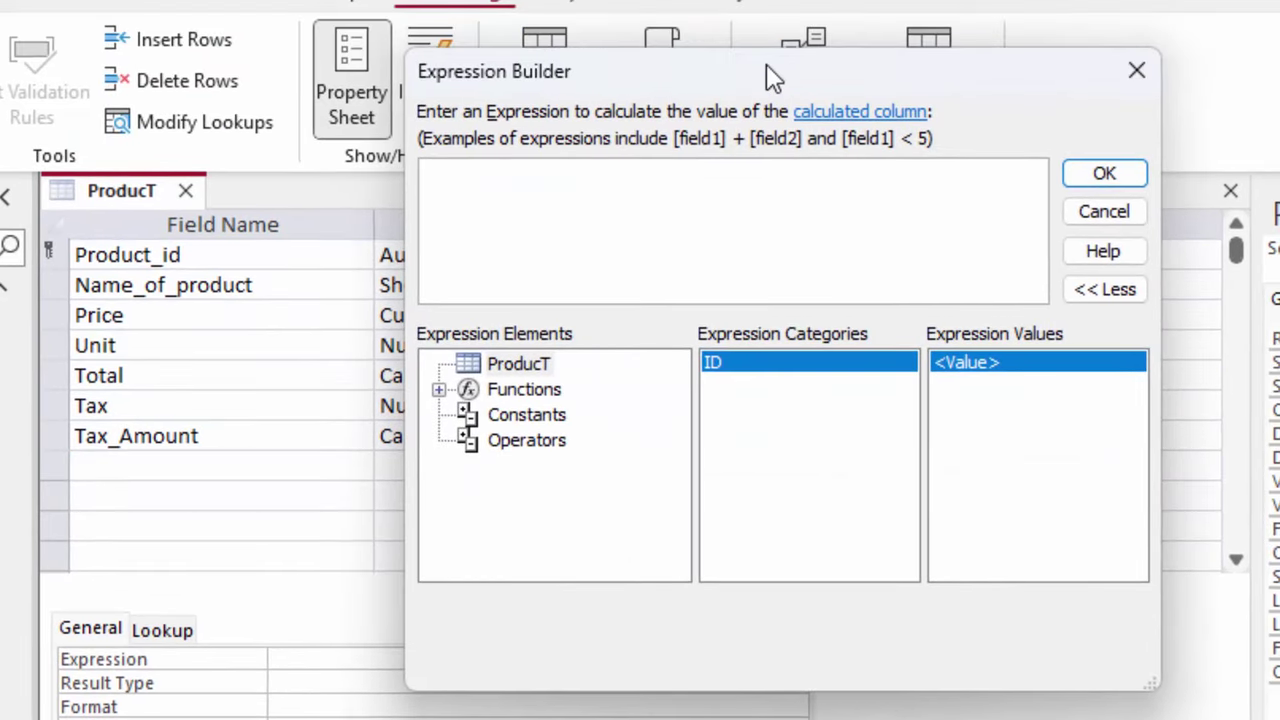
{"action": "left_click_drag", "start_coordinate": [766, 64], "coordinate": [1034, 123]}
{"action": "type", "text": "["}
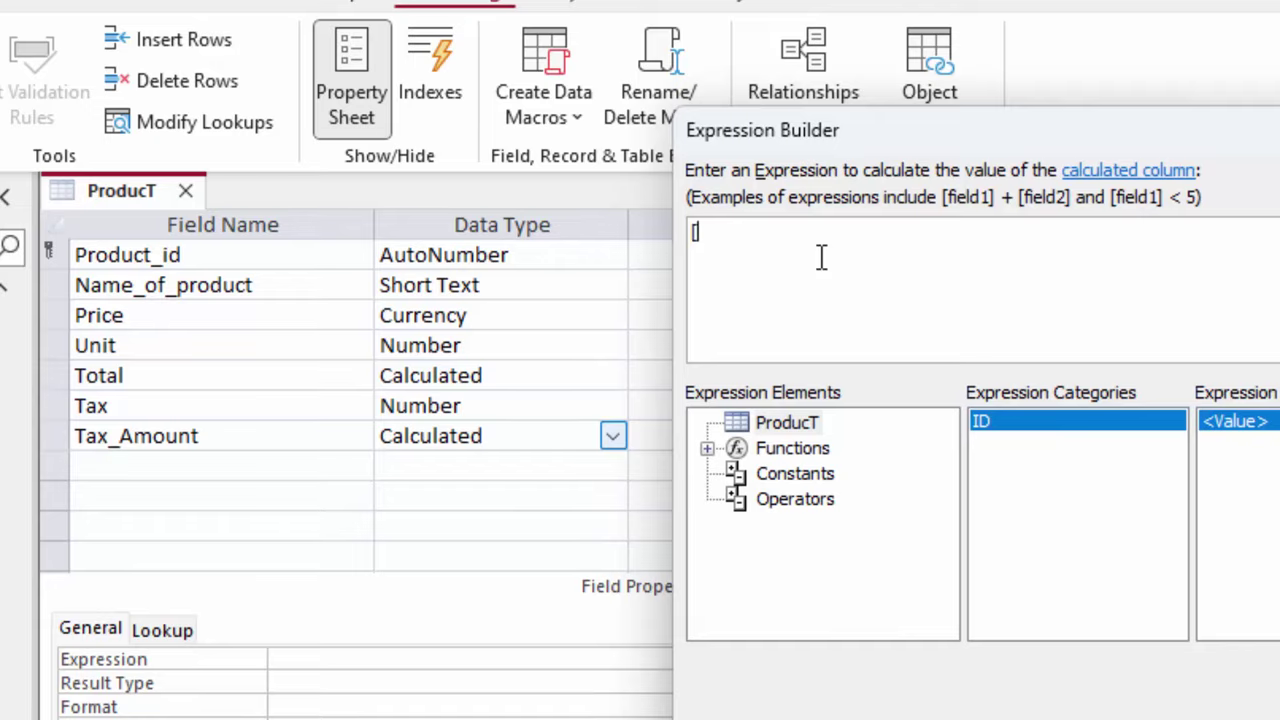
{"action": "type", "text": "T"}
{"action": "type", "text": "otal"}
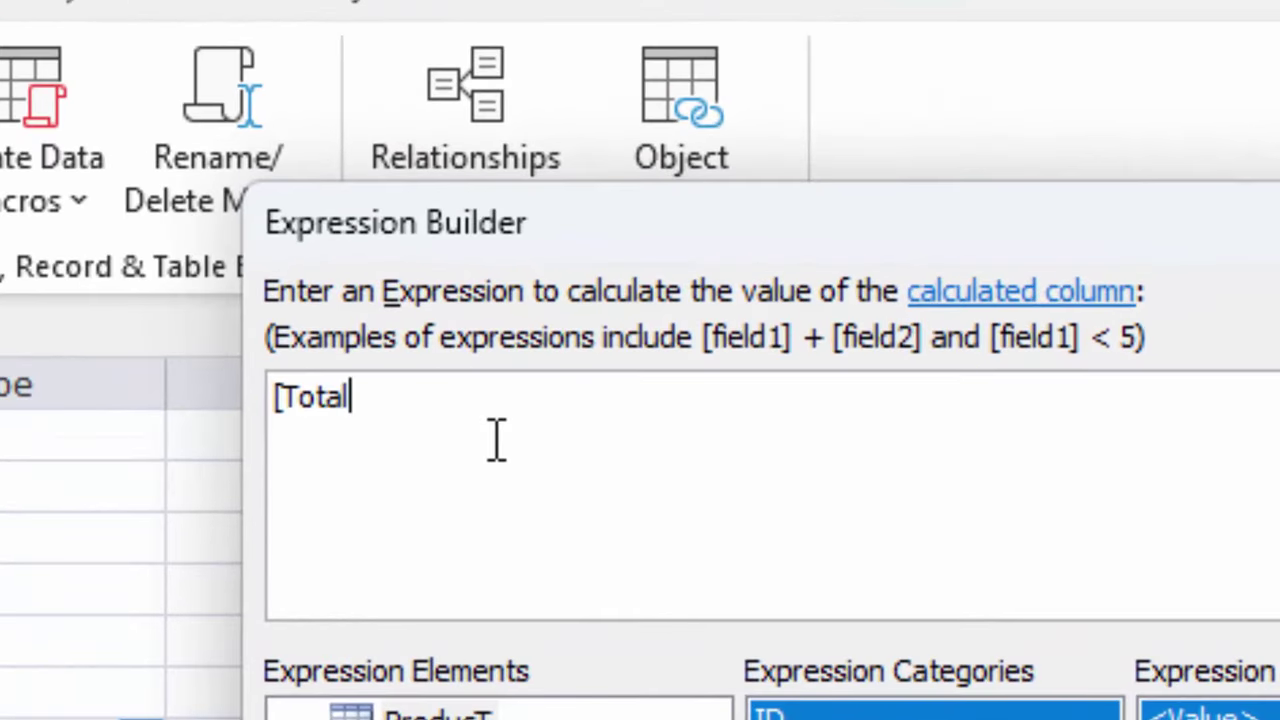
{"action": "type", "text": "]*["}
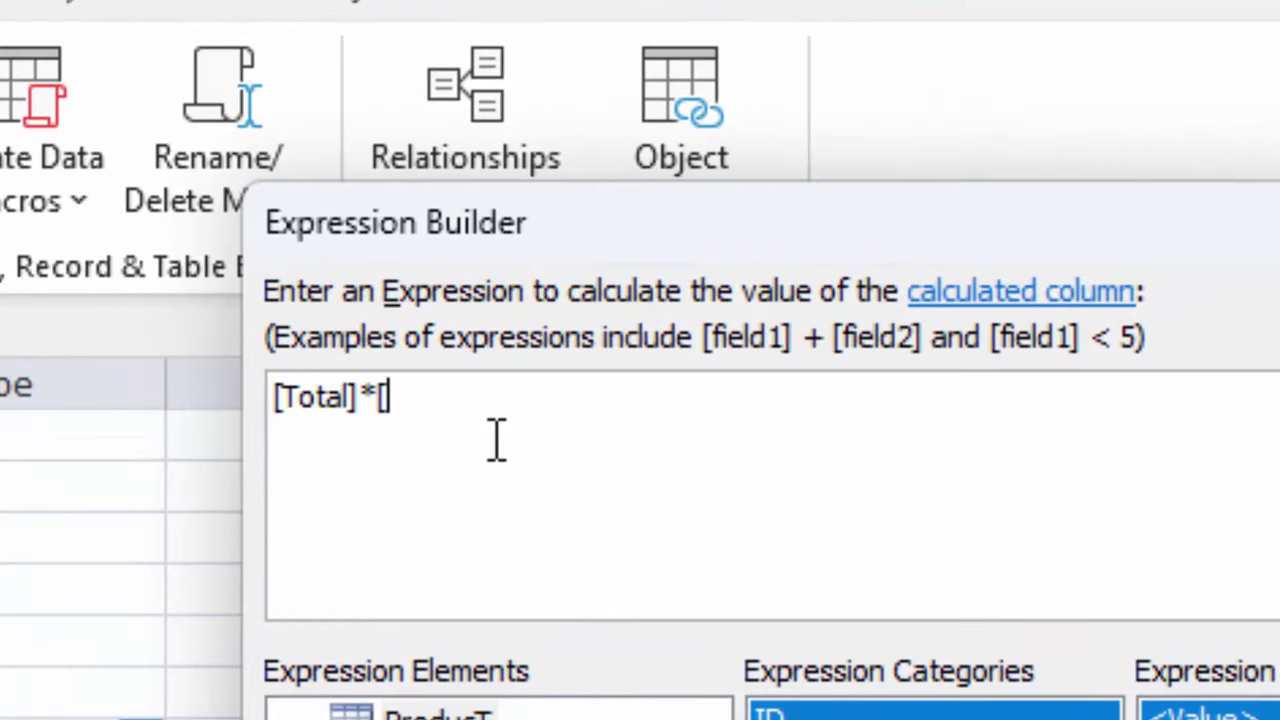
{"action": "type", "text": "Tax"}
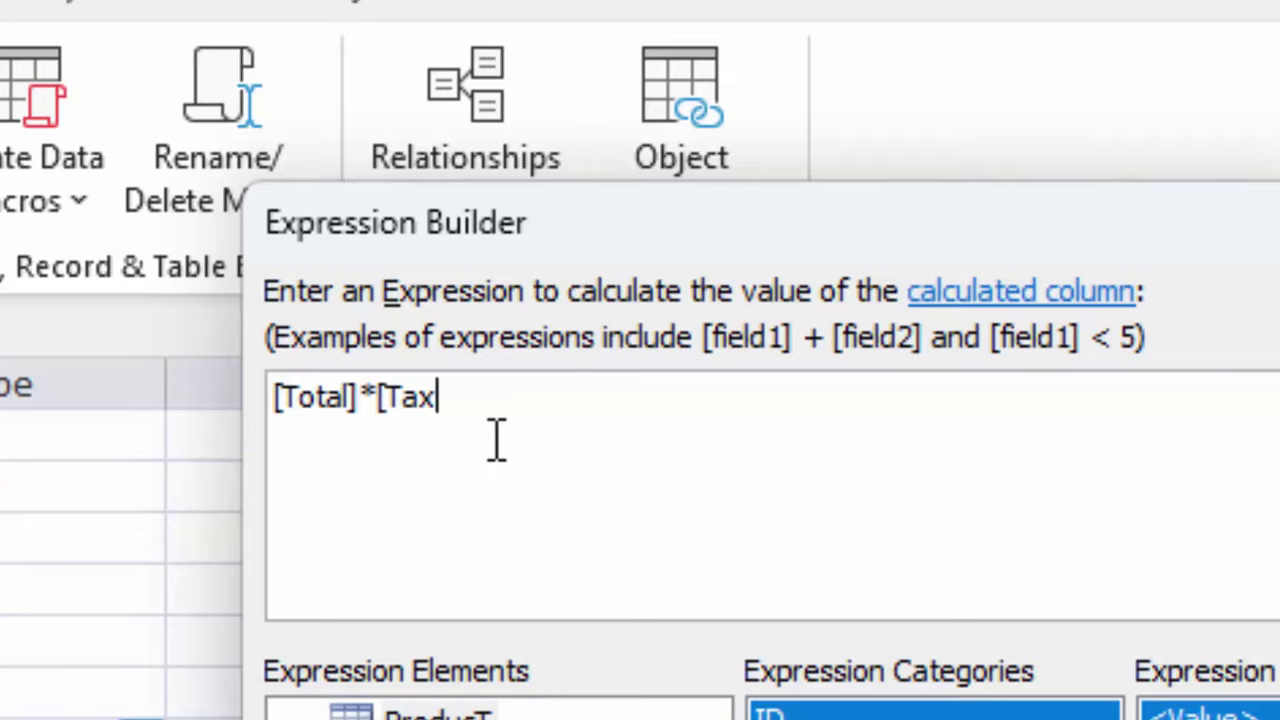
{"action": "type", "text": "]"}
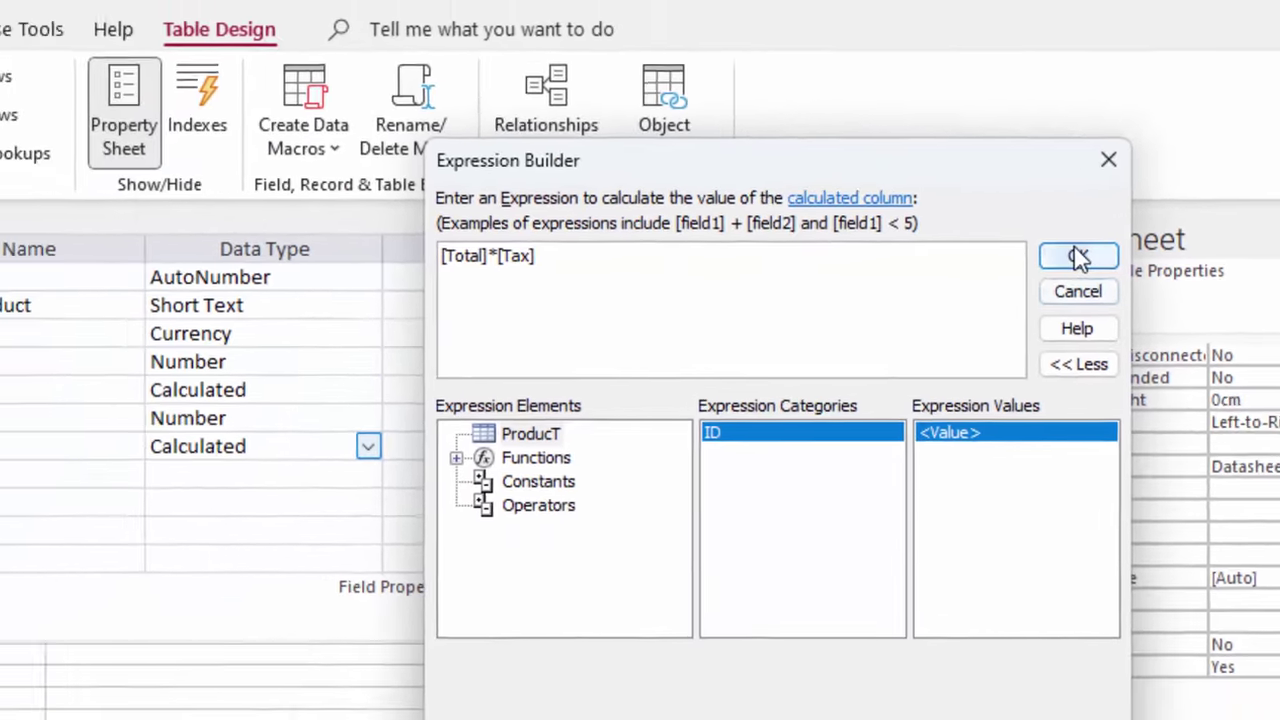
{"action": "left_click", "coordinate": [1059, 292]}
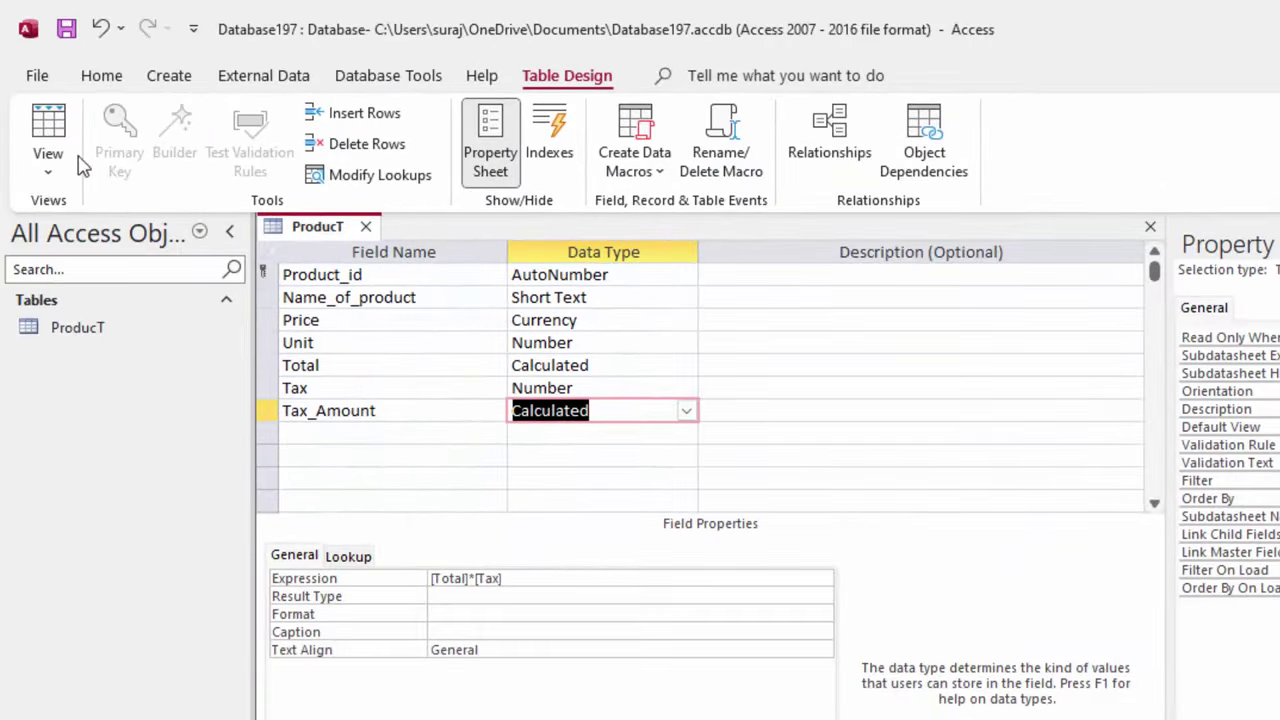
{"action": "left_click", "coordinate": [19, 145]}
{"action": "left_click", "coordinate": [772, 515]}
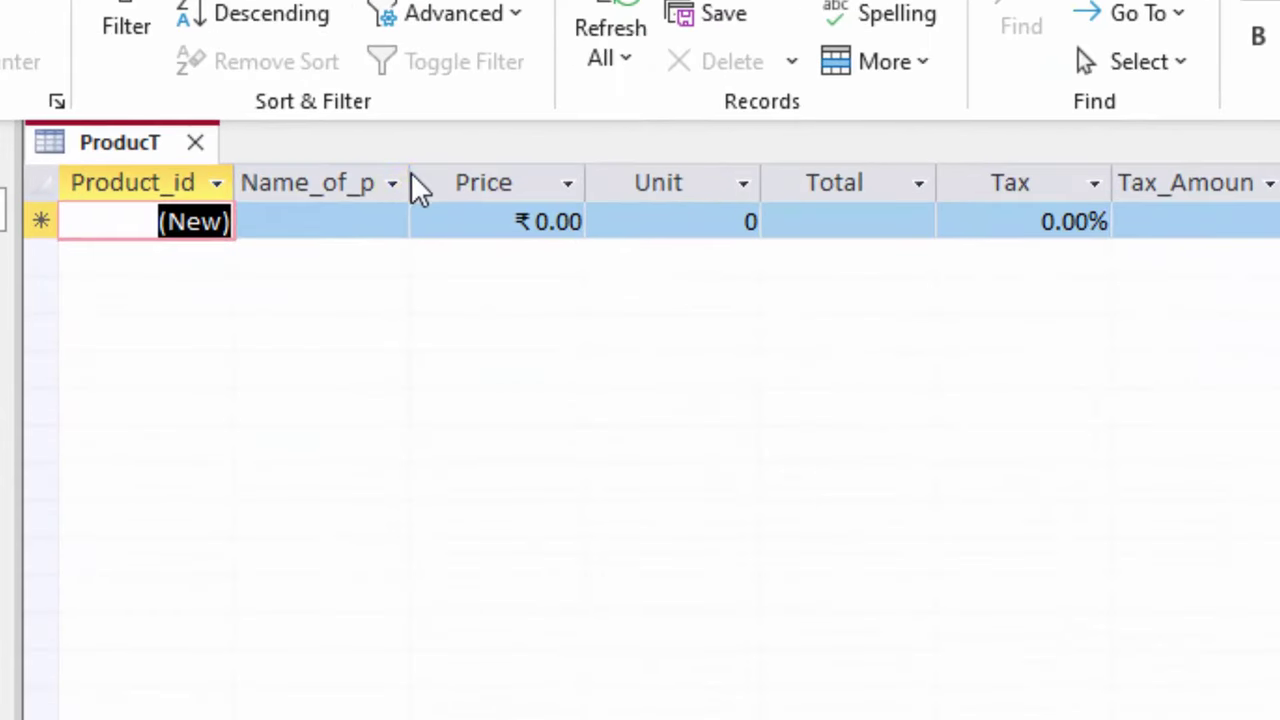
{"action": "left_click_drag", "start_coordinate": [409, 190], "coordinate": [514, 272]}
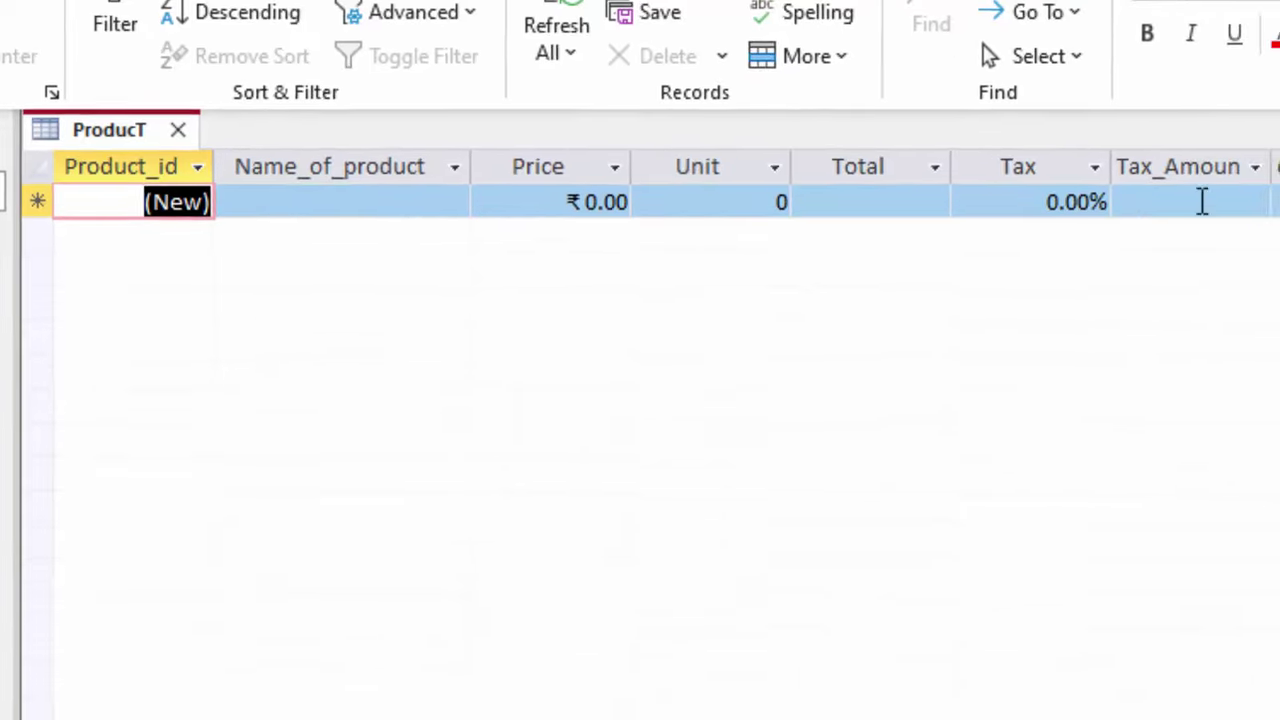
{"action": "left_click_drag", "start_coordinate": [1154, 151], "coordinate": [1220, 226]}
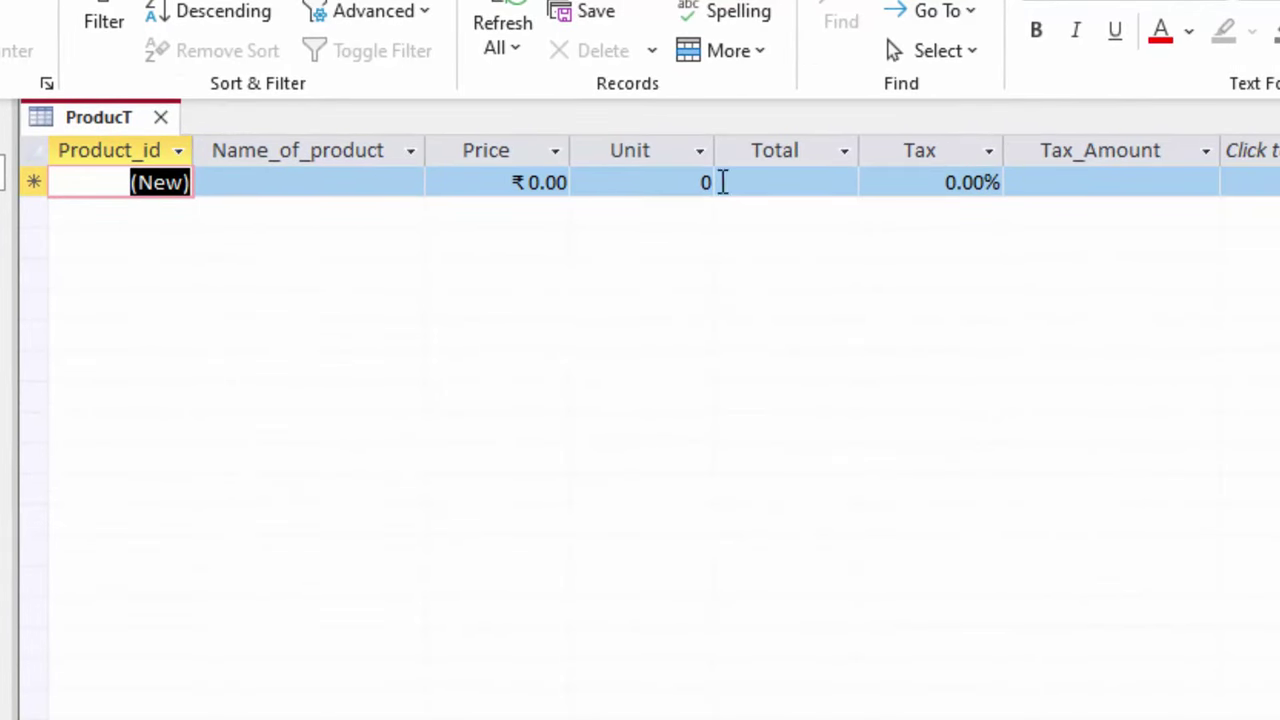
{"action": "left_click", "coordinate": [330, 183]}
{"action": "type", "text": "P"}
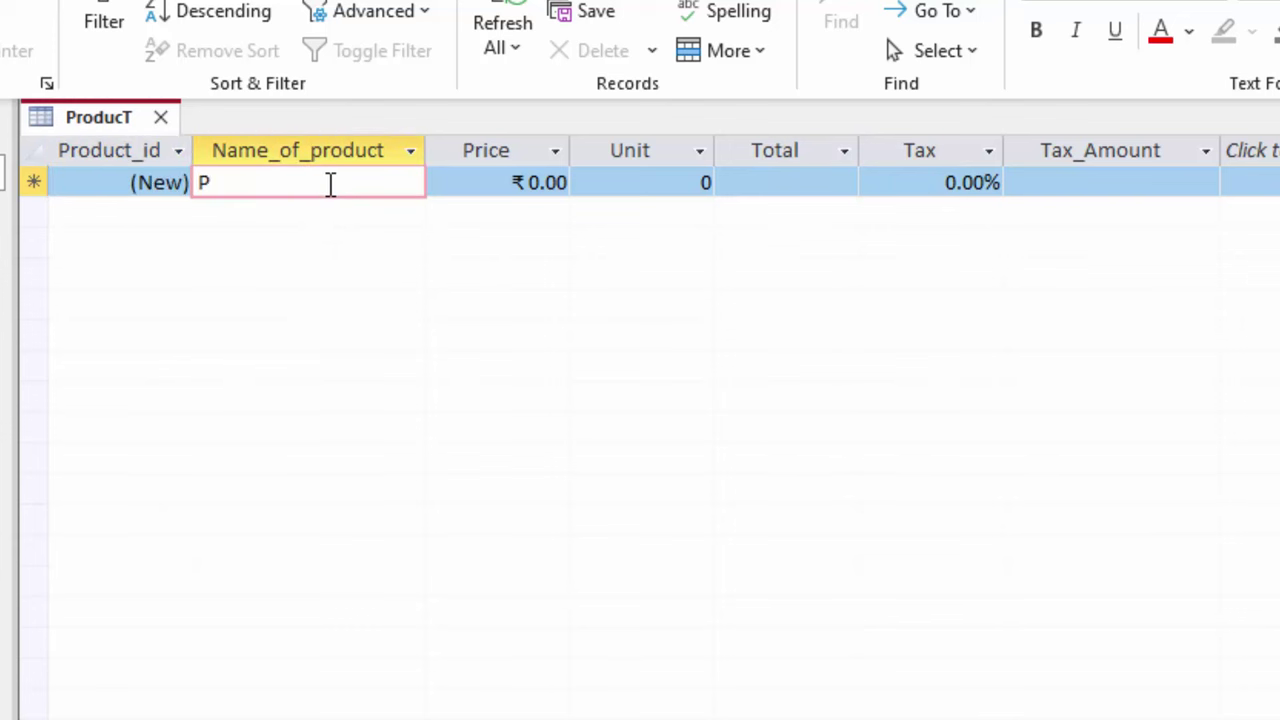
{"action": "type", "text": "yth"}
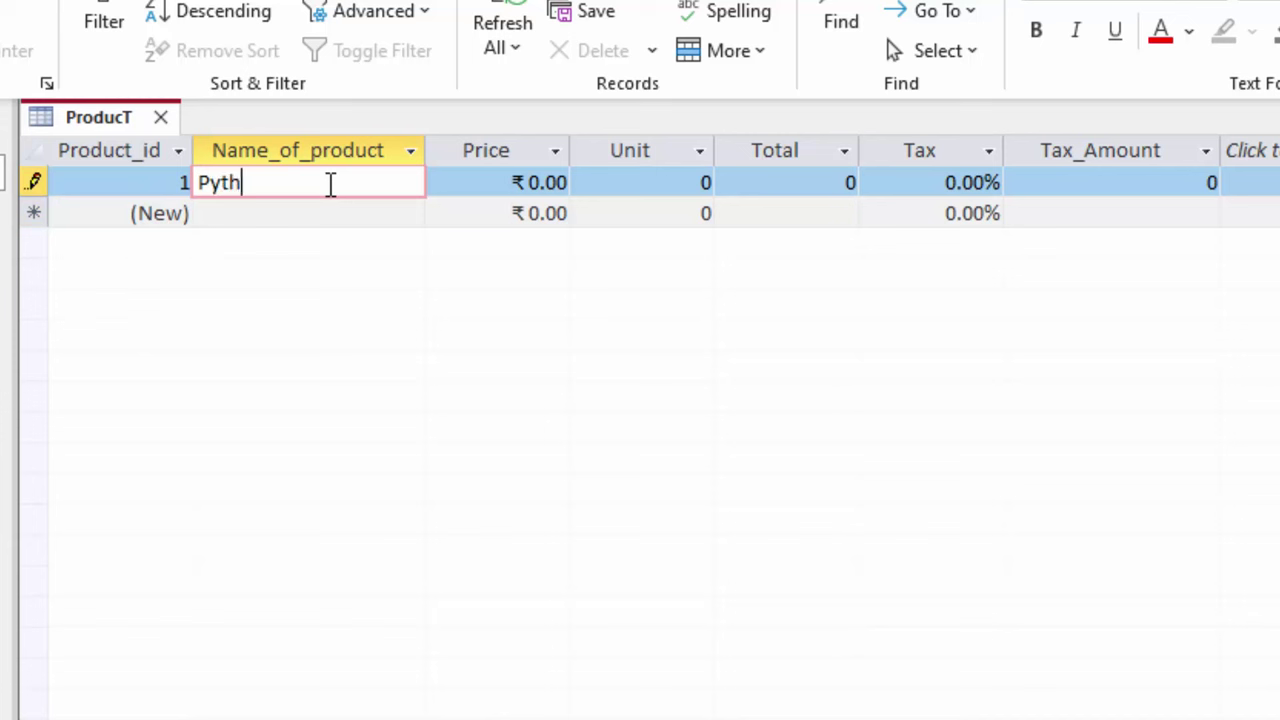
{"action": "type", "text": "pon B"}
{"action": "type", "text": "ook"}
{"action": "key", "text": "Tab"}
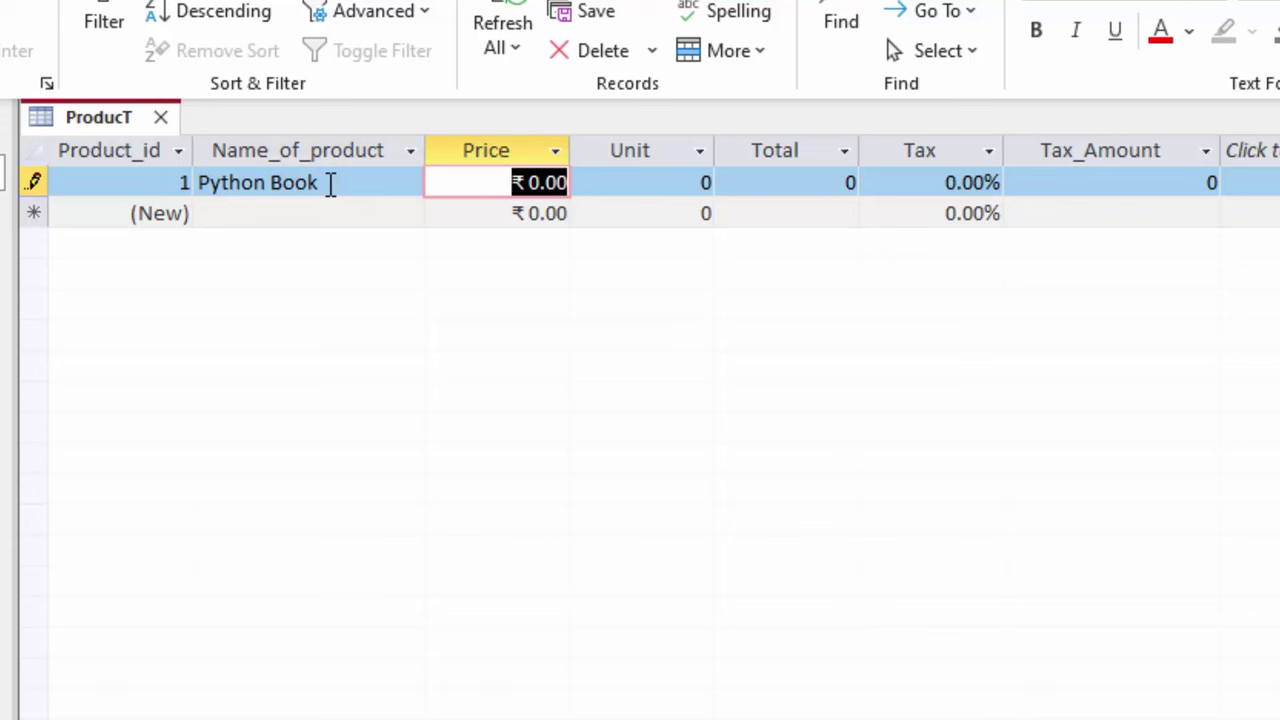
{"action": "type", "text": "550"}
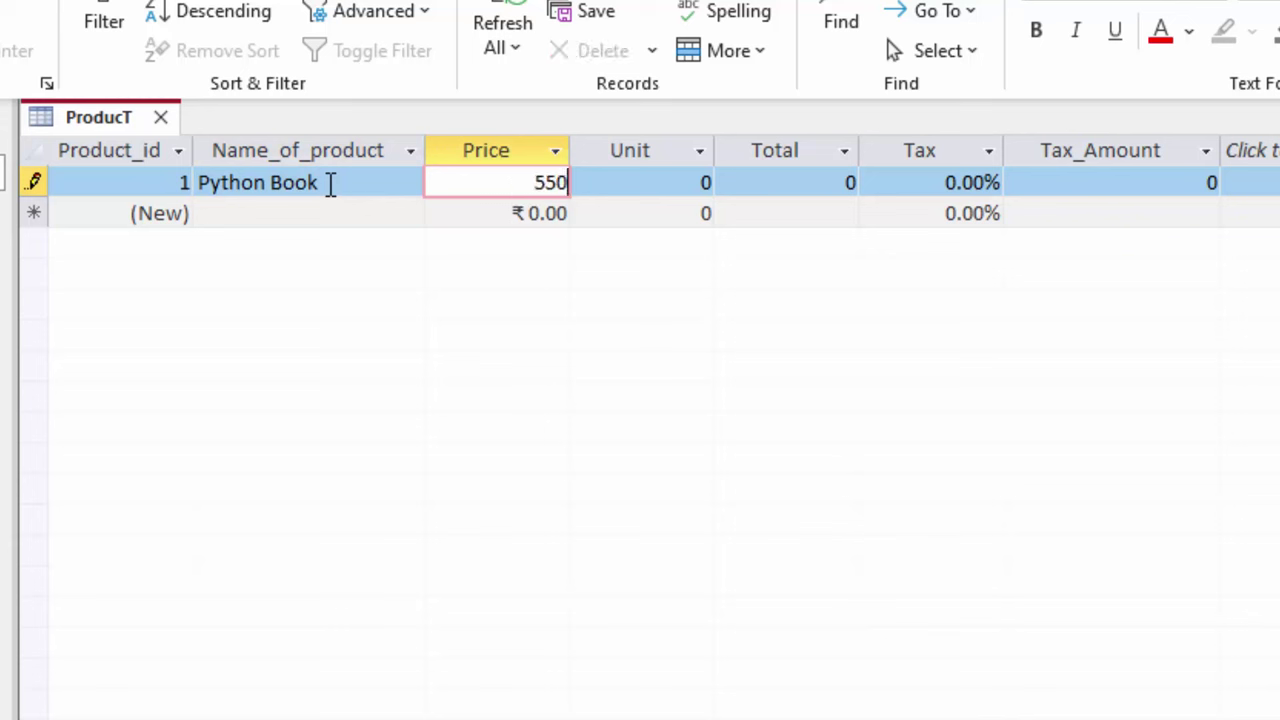
{"action": "key", "text": "Tab"}
{"action": "type", "text": "7"}
{"action": "key", "text": "Tab"}
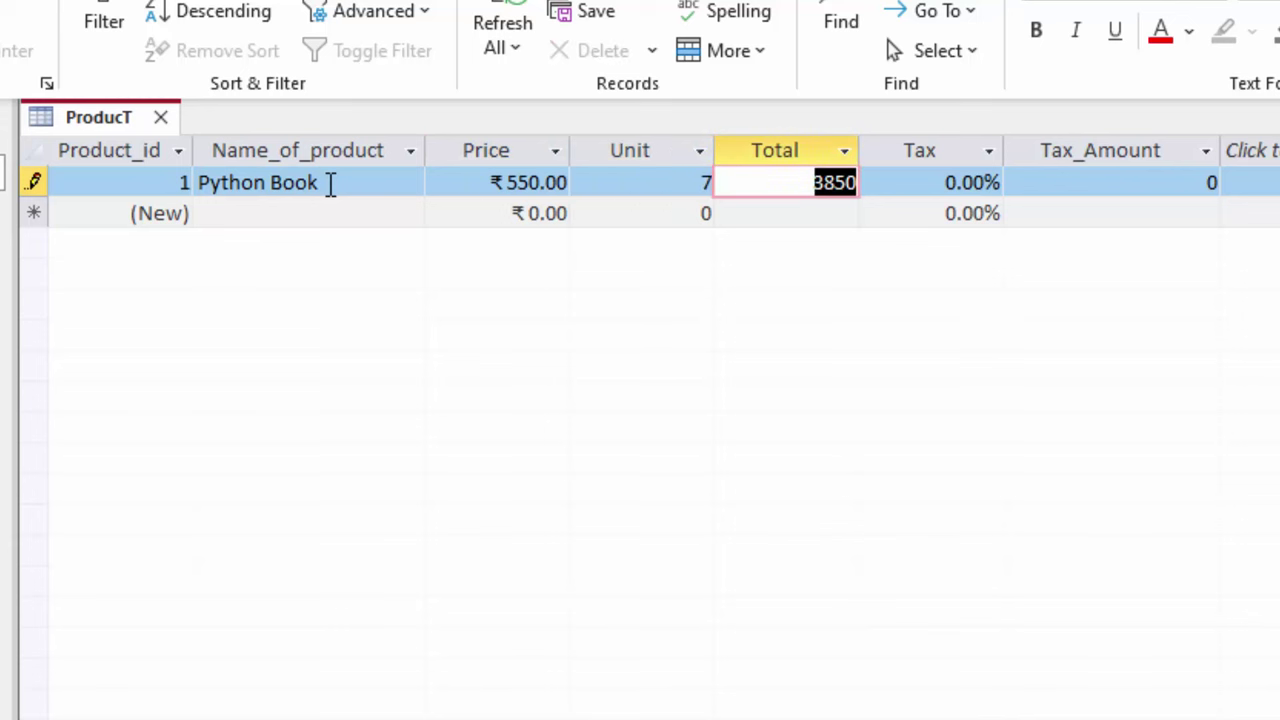
{"action": "key", "text": "Tab"}
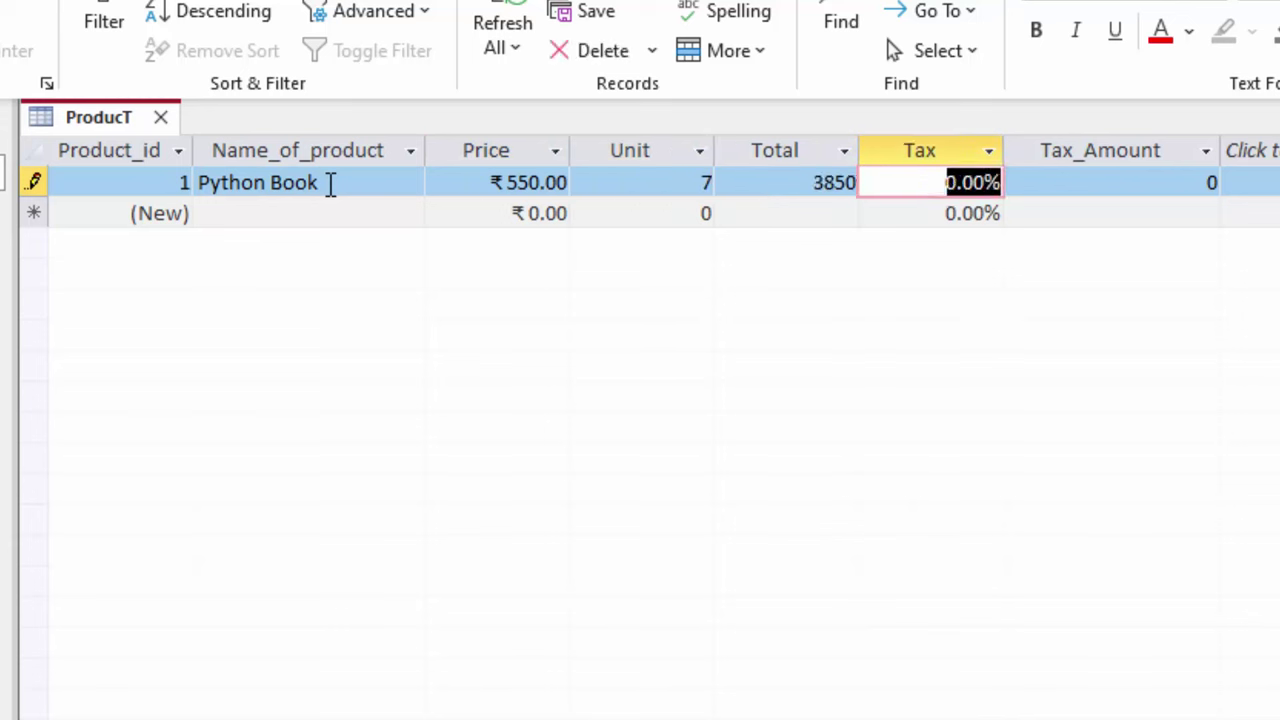
{"action": "type", "text": "5"}
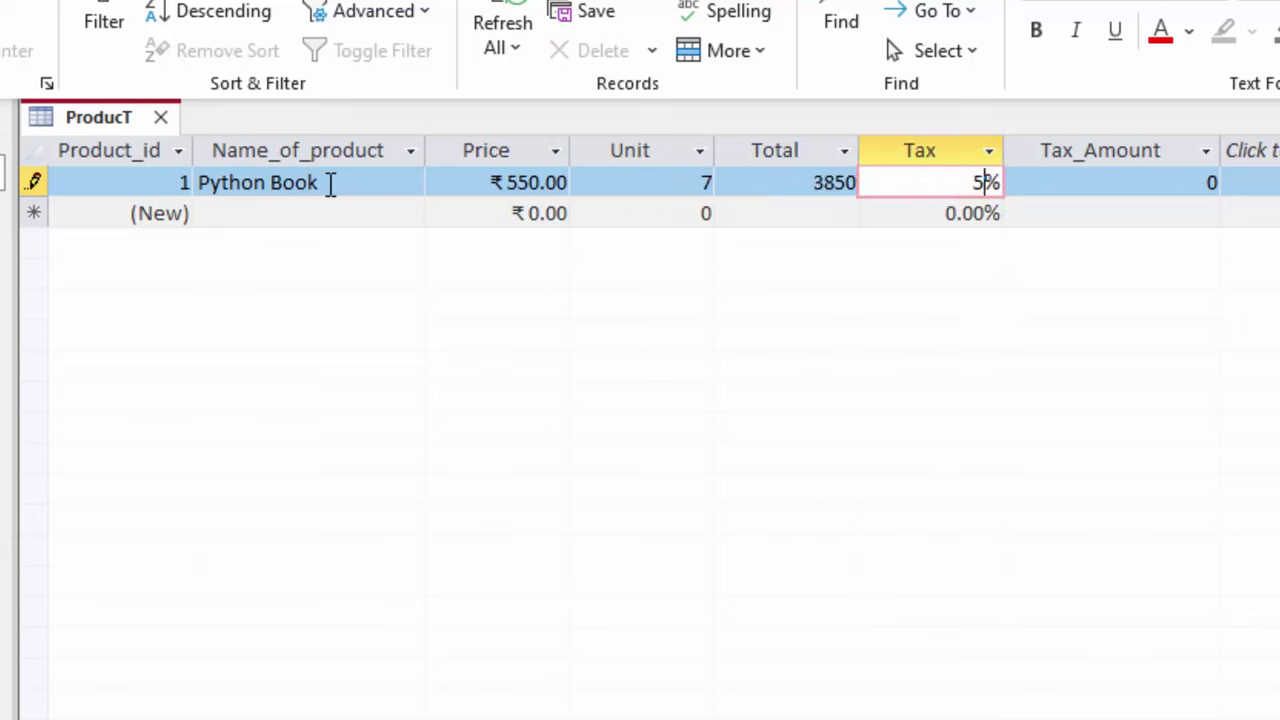
{"action": "key", "text": "Tab"}
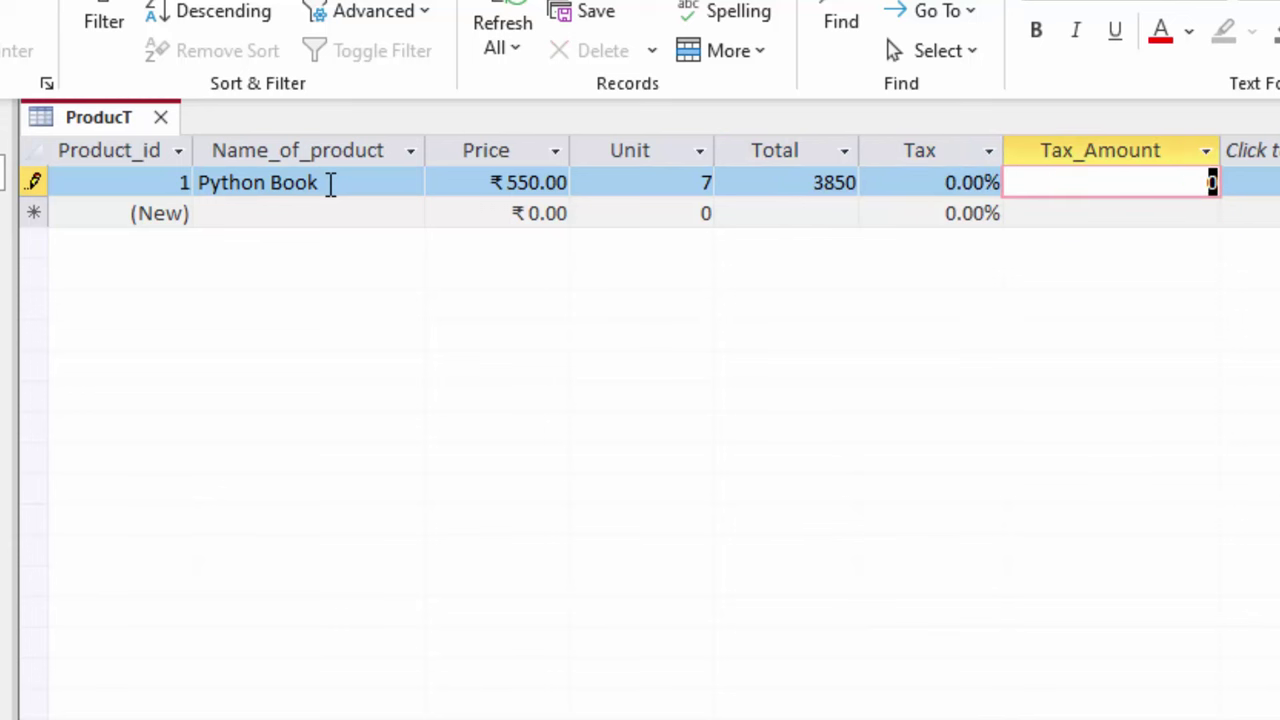
{"action": "left_click", "coordinate": [922, 182]}
{"action": "left_click_drag", "start_coordinate": [946, 182], "coordinate": [958, 190]}
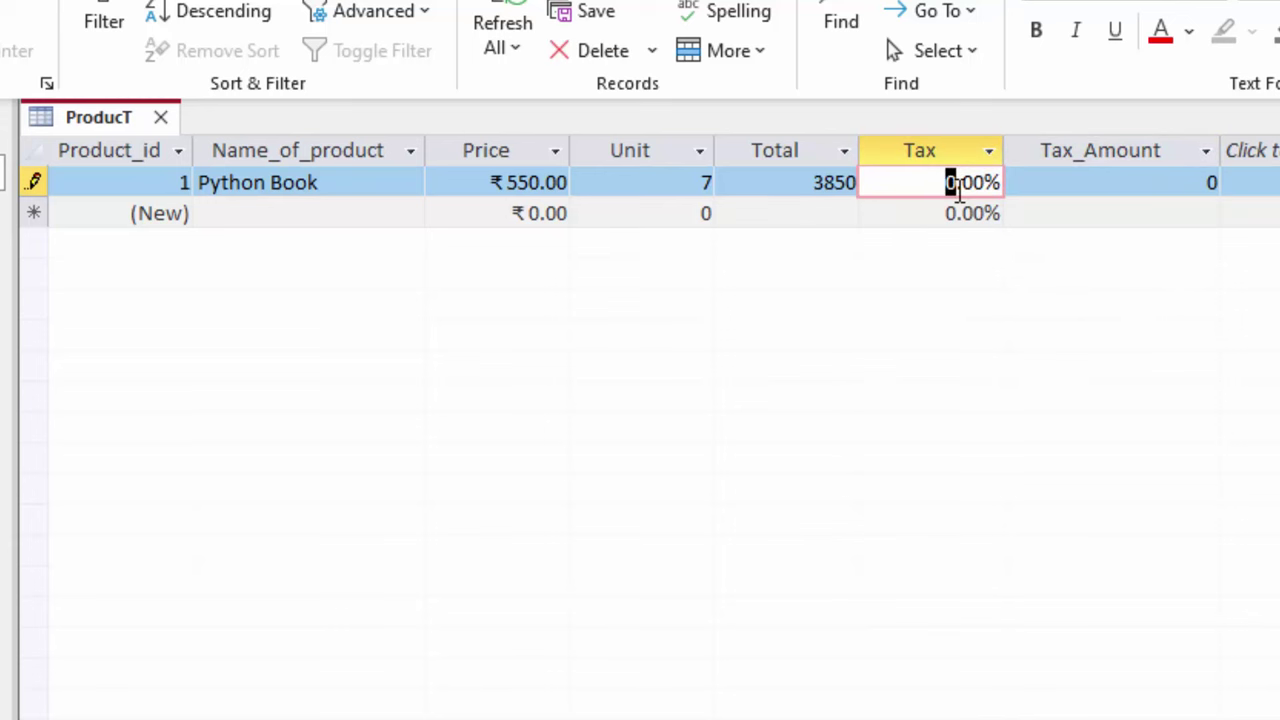
{"action": "type", "text": "5"}
{"action": "key", "text": "Tab"}
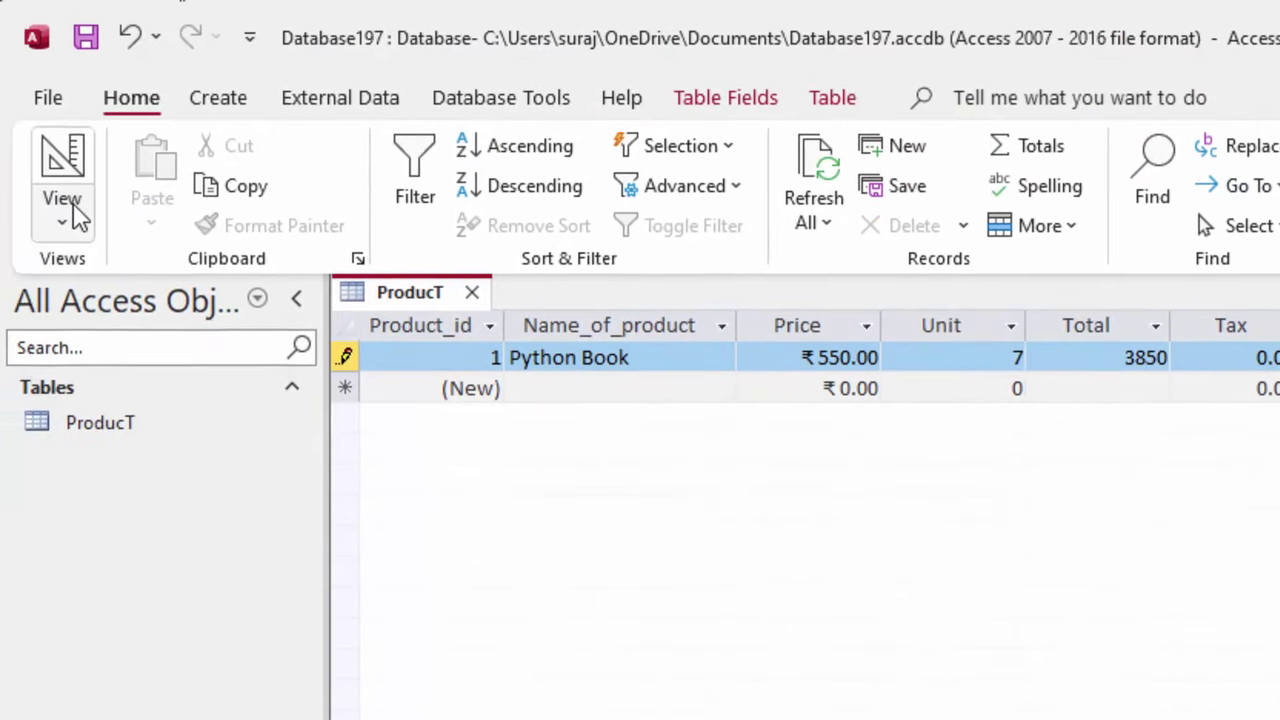
{"action": "left_click", "coordinate": [68, 208]}
Step: Change the Tax field size from Long Integer to Double and save, returning to Datasheet View
{"action": "left_click", "coordinate": [104, 347]}
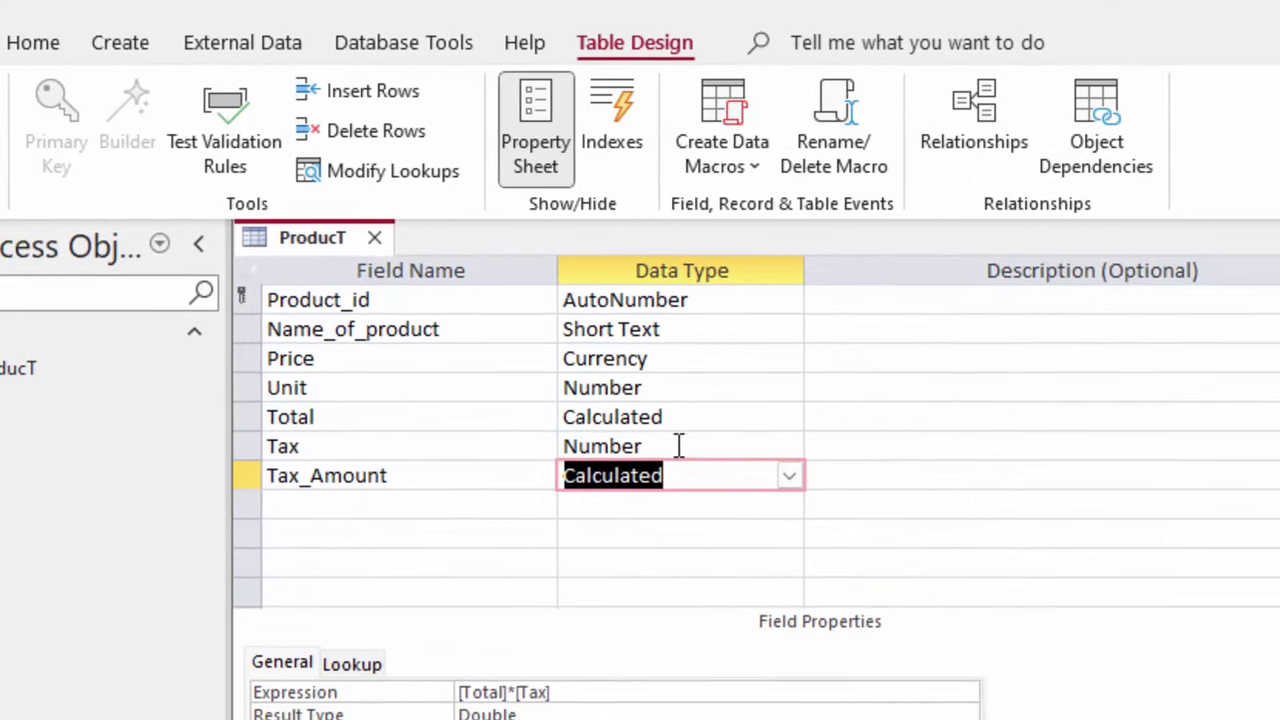
{"action": "left_click", "coordinate": [678, 446]}
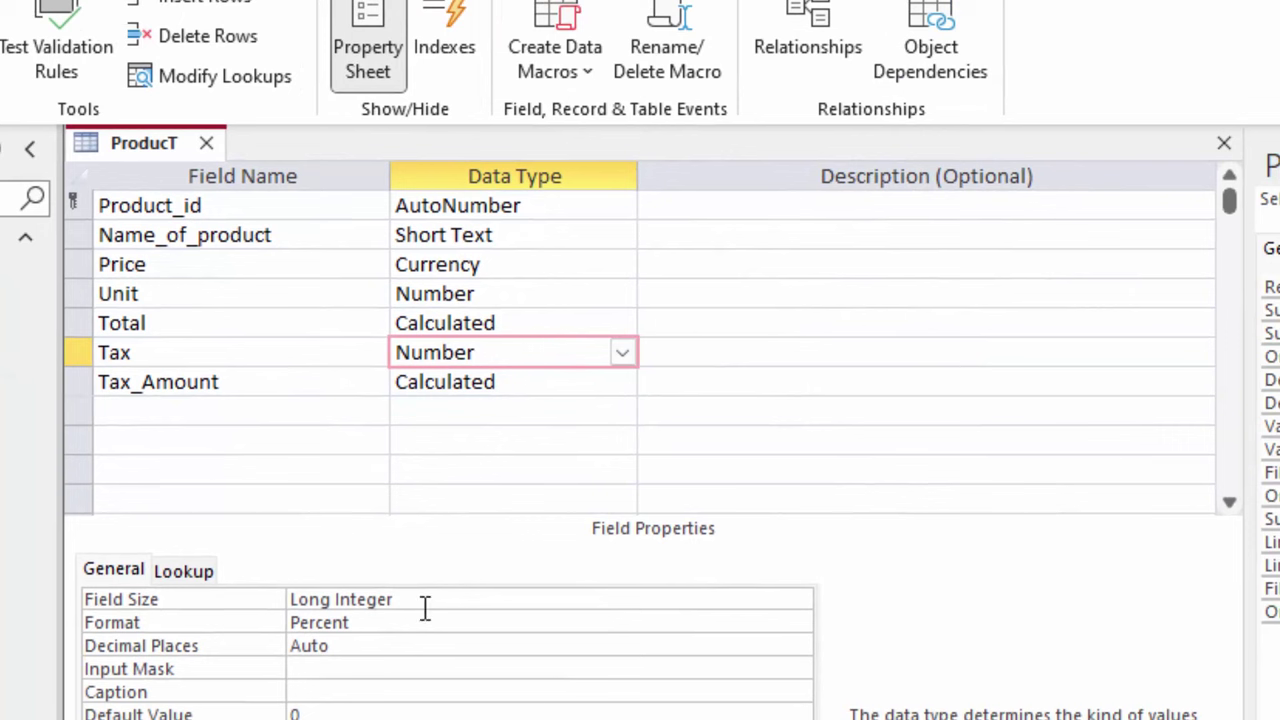
{"action": "left_click_drag", "start_coordinate": [423, 600], "coordinate": [286, 599]}
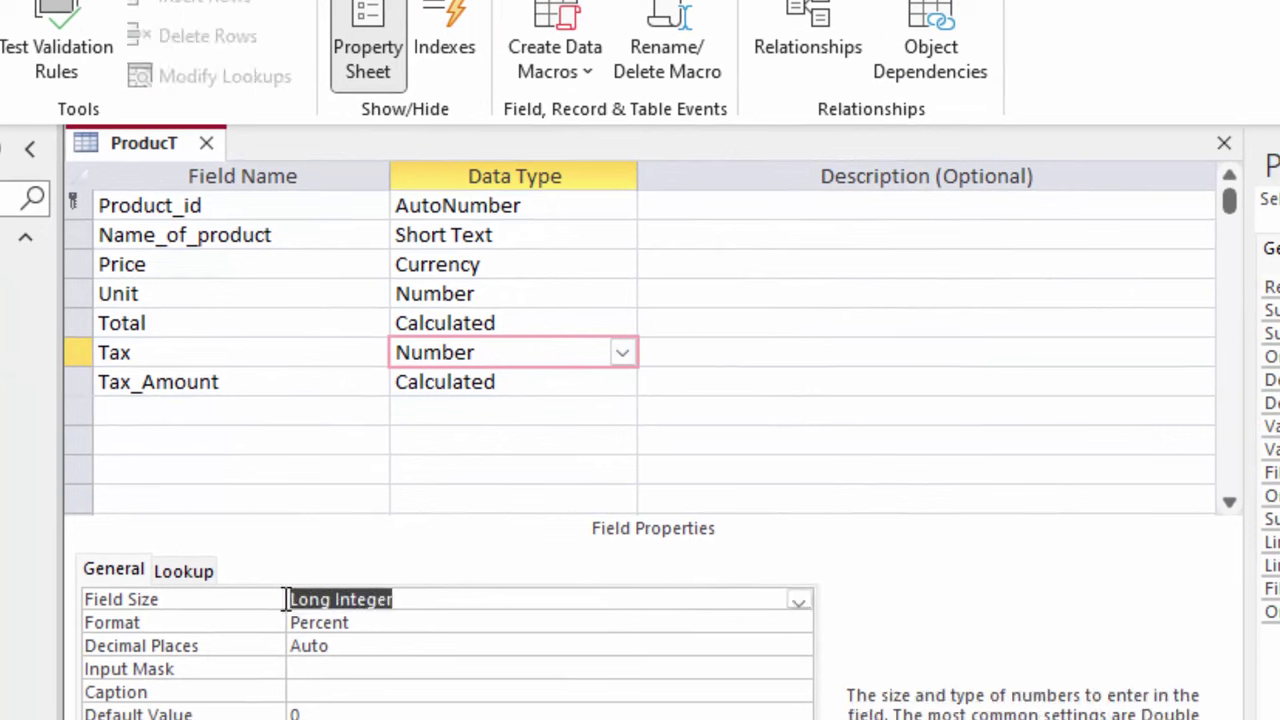
{"action": "key", "text": "BackSpace"}
{"action": "type", "text": "double"}
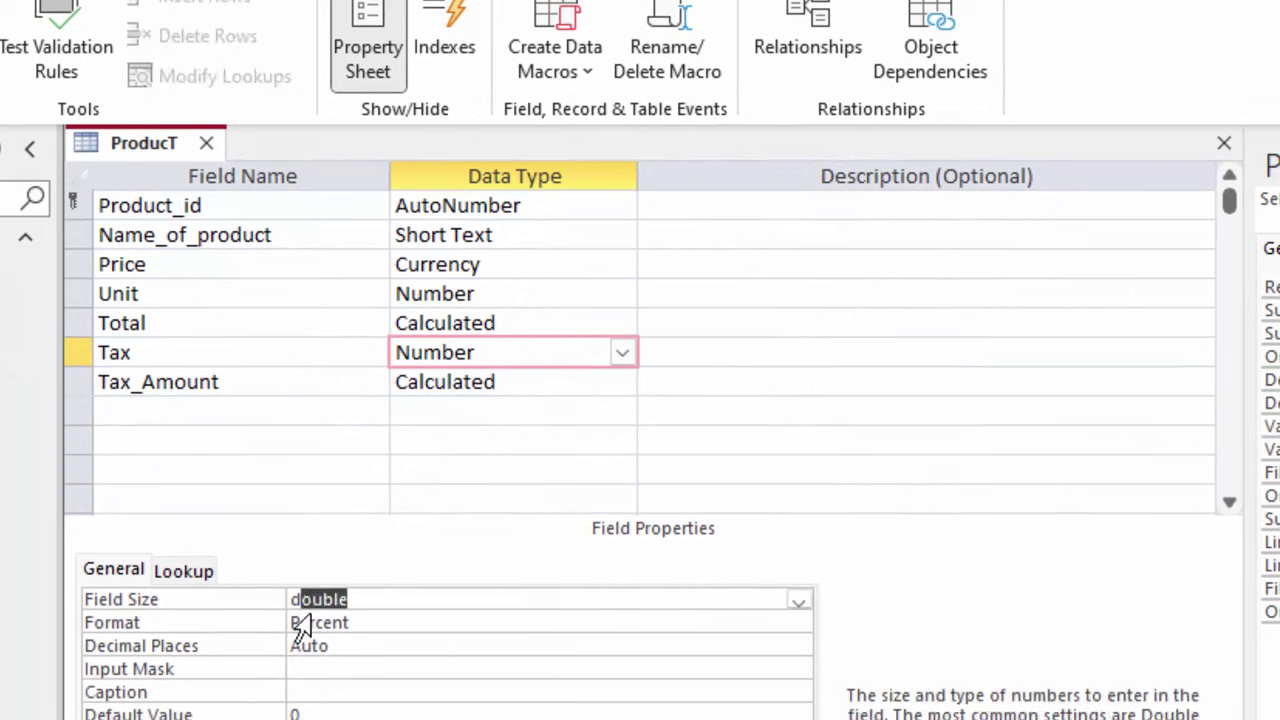
{"action": "left_click", "coordinate": [408, 645]}
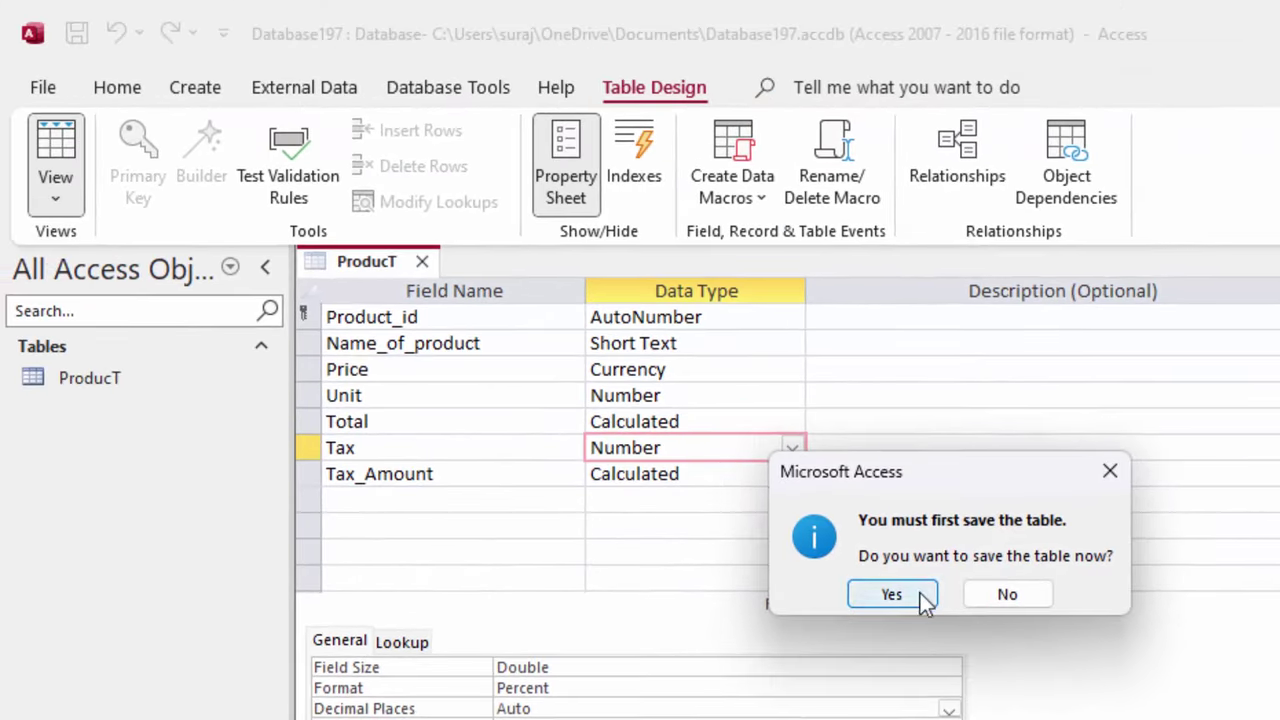
{"action": "left_click", "coordinate": [918, 594]}
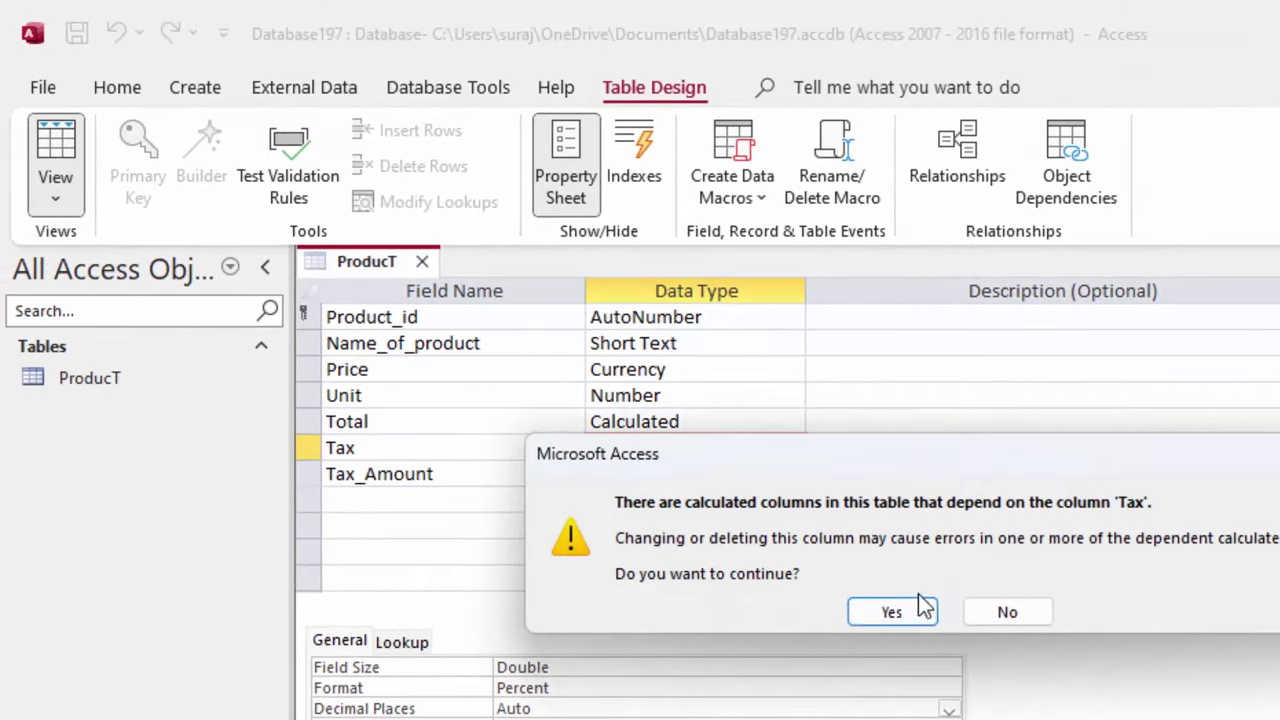
{"action": "left_click", "coordinate": [886, 614]}
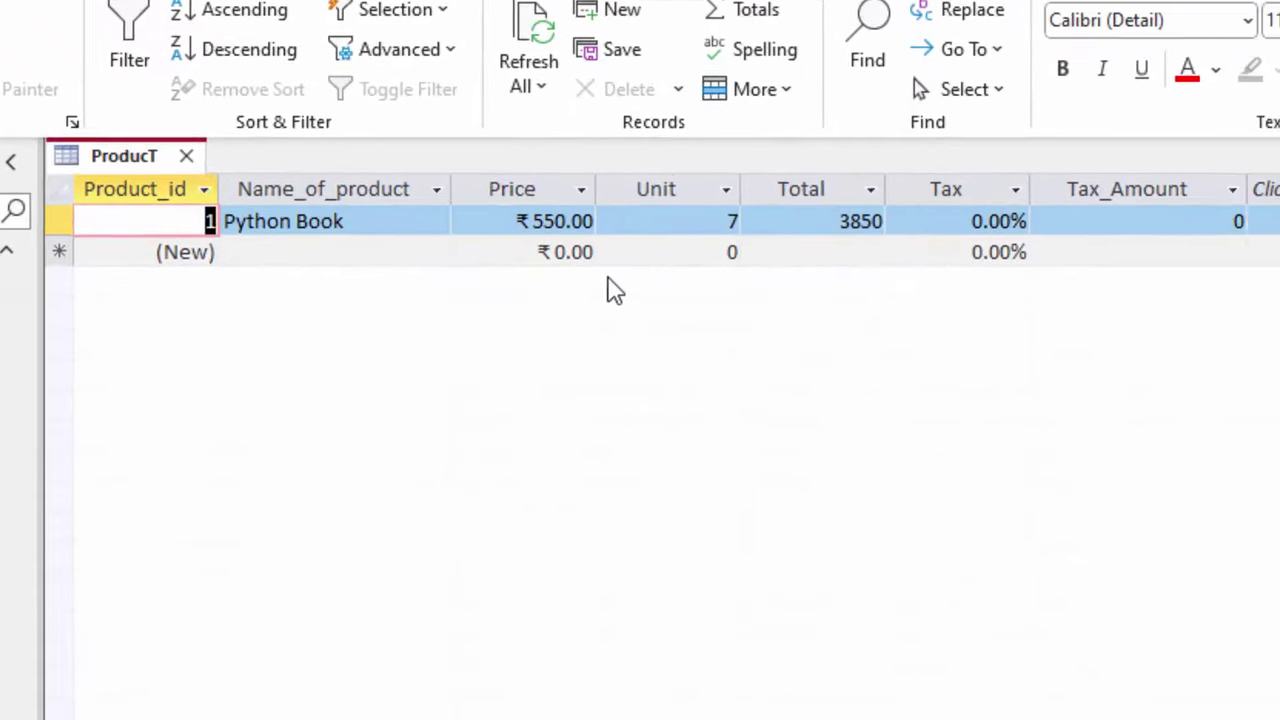
Step: Set Python Book's Tax to 5.00%, giving a Tax_Amount of 192.5
{"action": "left_click", "coordinate": [945, 218]}
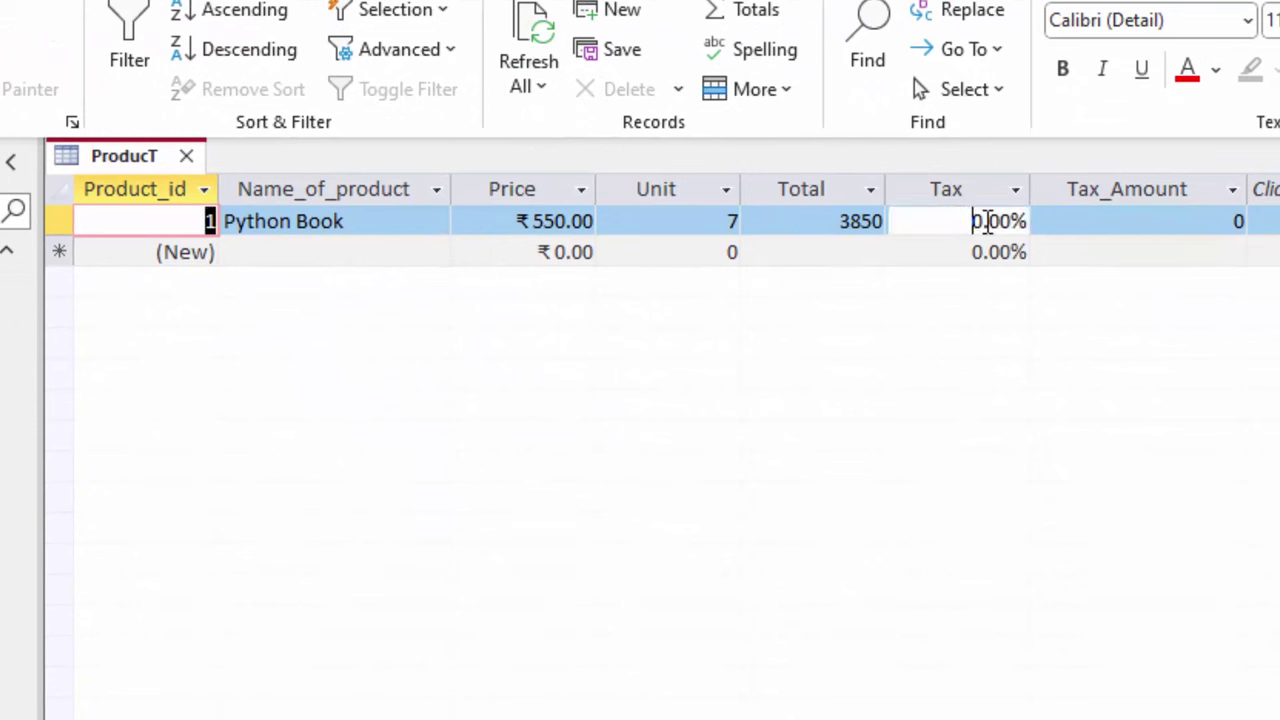
{"action": "key", "text": "Delete"}
{"action": "type", "text": "5"}
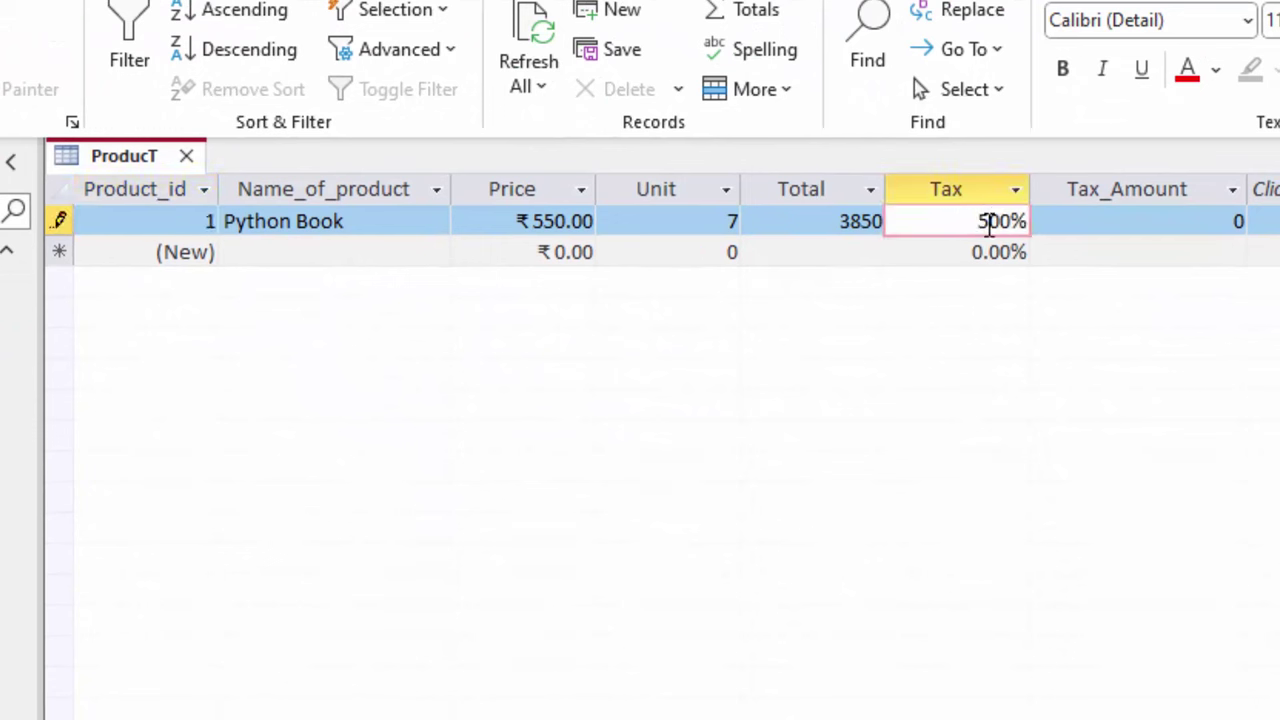
{"action": "key", "text": "Tab"}
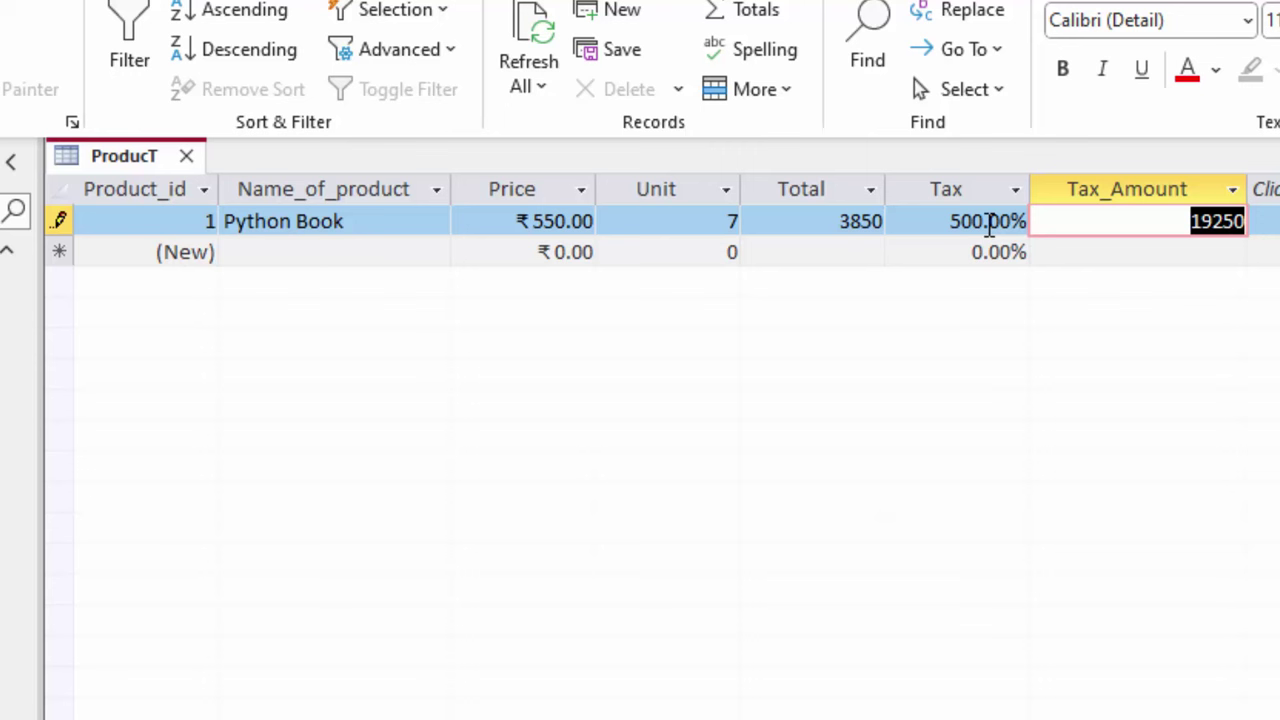
{"action": "left_click", "coordinate": [984, 223]}
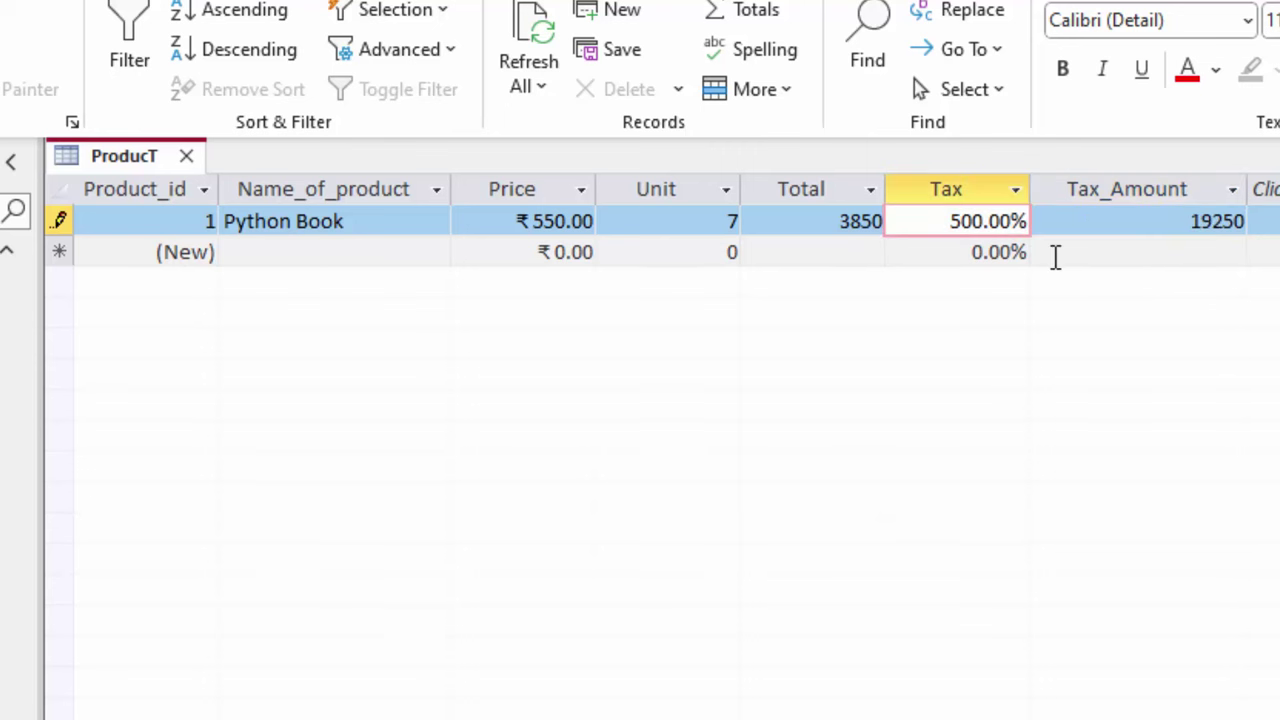
{"action": "key", "text": "BackSpace"}
{"action": "key", "text": "BackSpace"}
{"action": "key", "text": "Tab"}
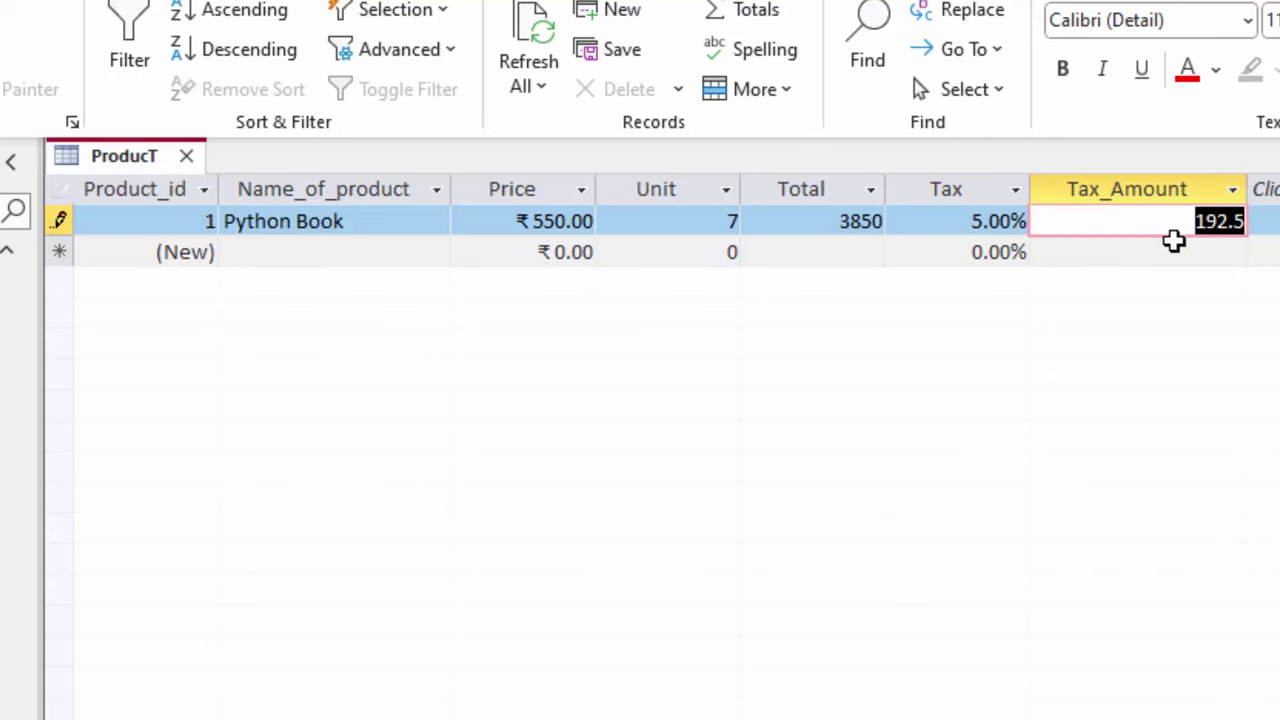
{"action": "key", "text": "BackSpace"}
{"action": "key", "text": "ctrl+z"}
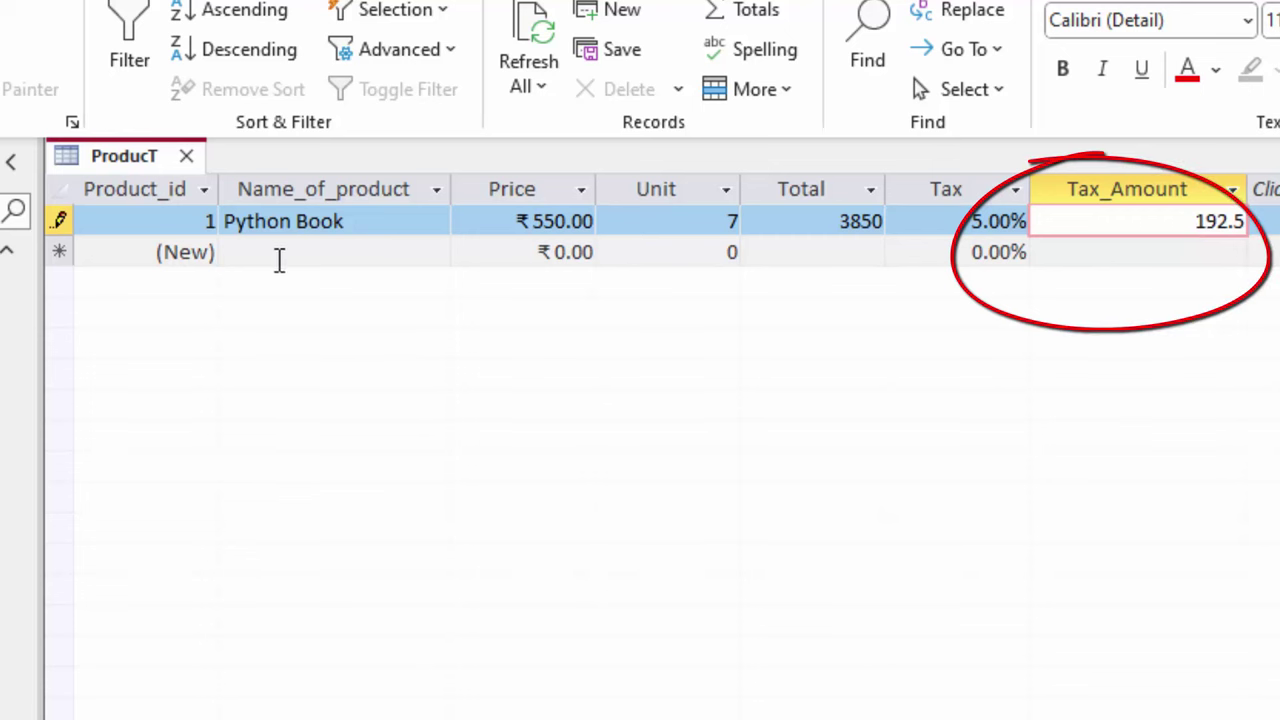
{"action": "left_click", "coordinate": [283, 259]}
Step: Add a Java Book record: price 750, 7 units, 5% tax
{"action": "type", "text": "ava"}
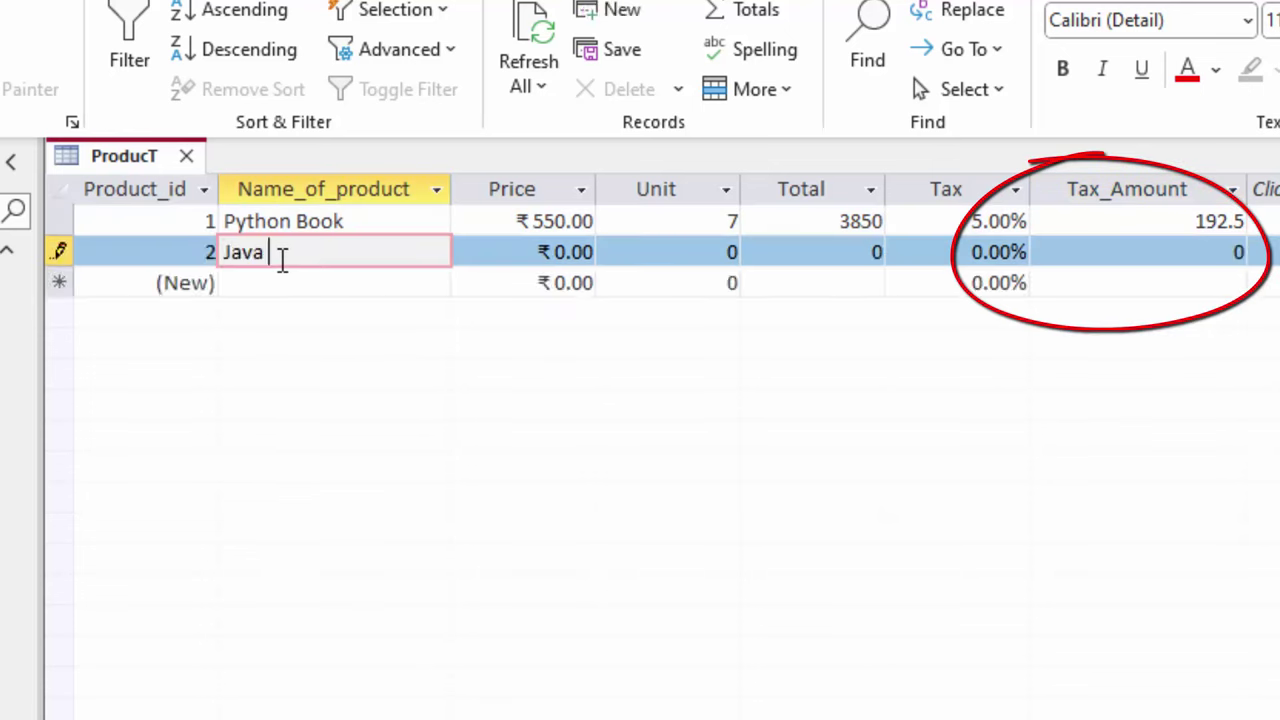
{"action": "type", "text": " Book"}
{"action": "key", "text": "Tab"}
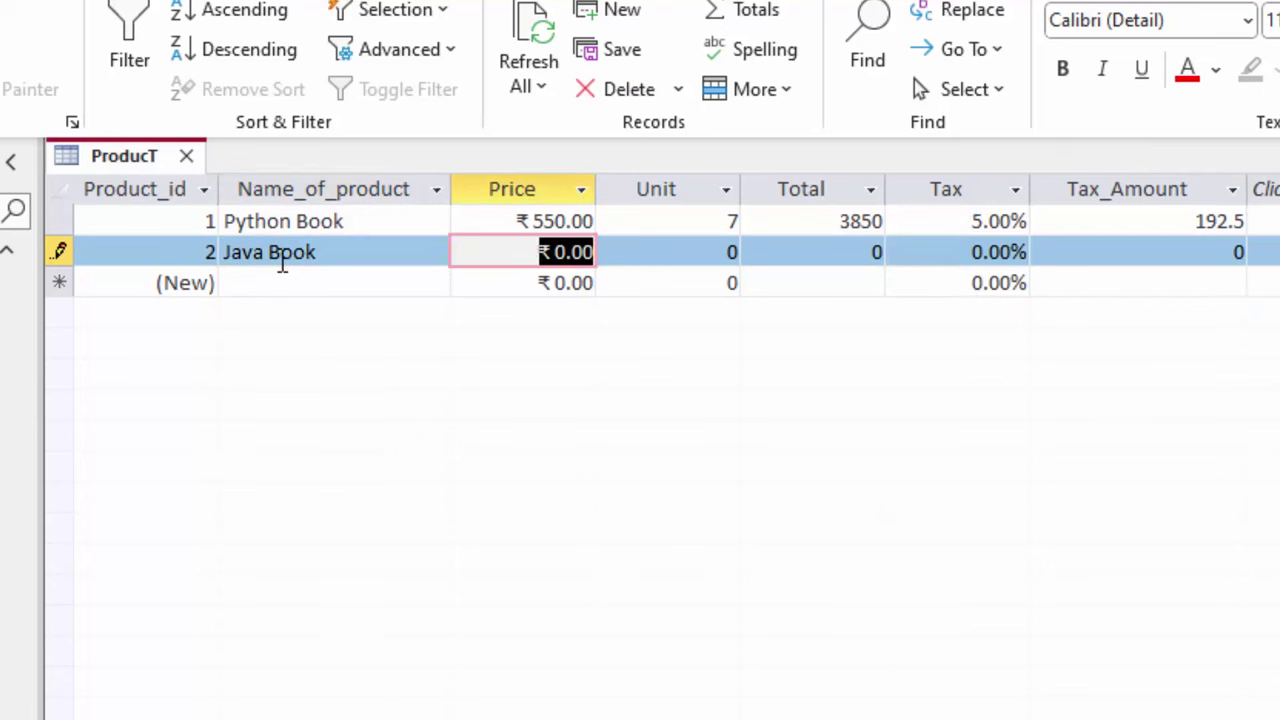
{"action": "type", "text": "750"}
{"action": "key", "text": "Tab"}
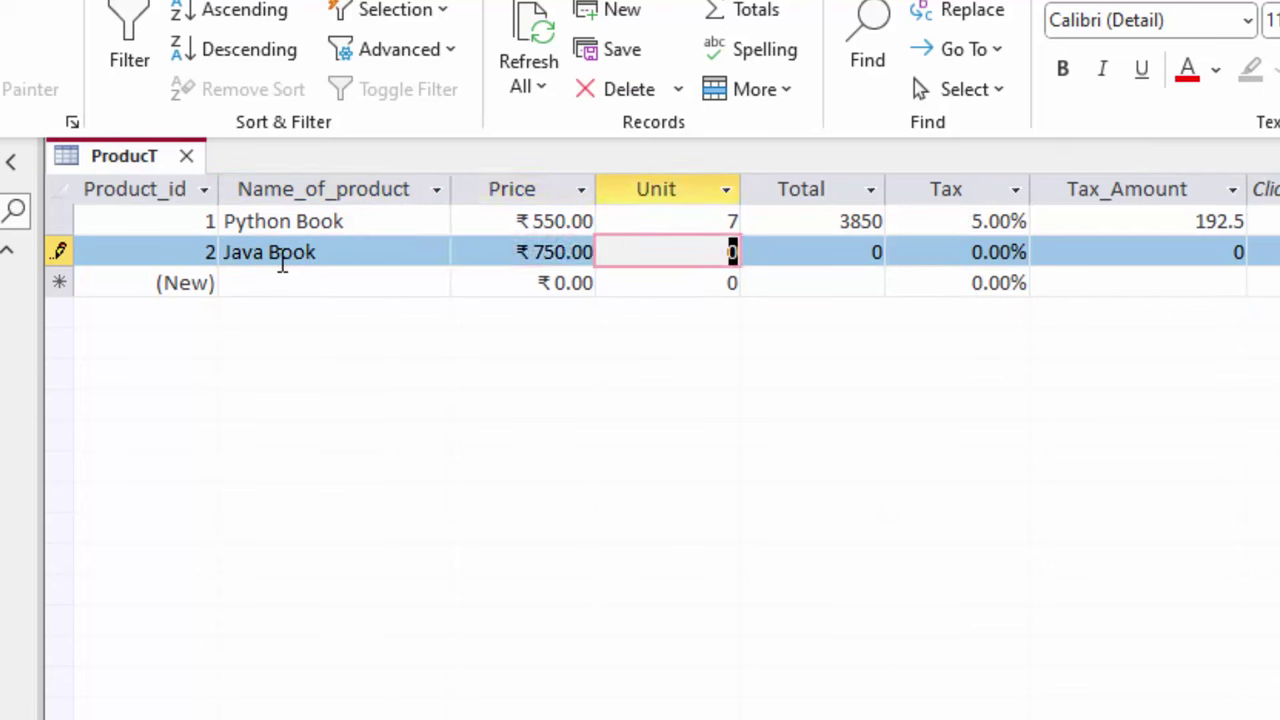
{"action": "type", "text": "7"}
{"action": "key", "text": "Tab"}
{"action": "key", "text": "Tab"}
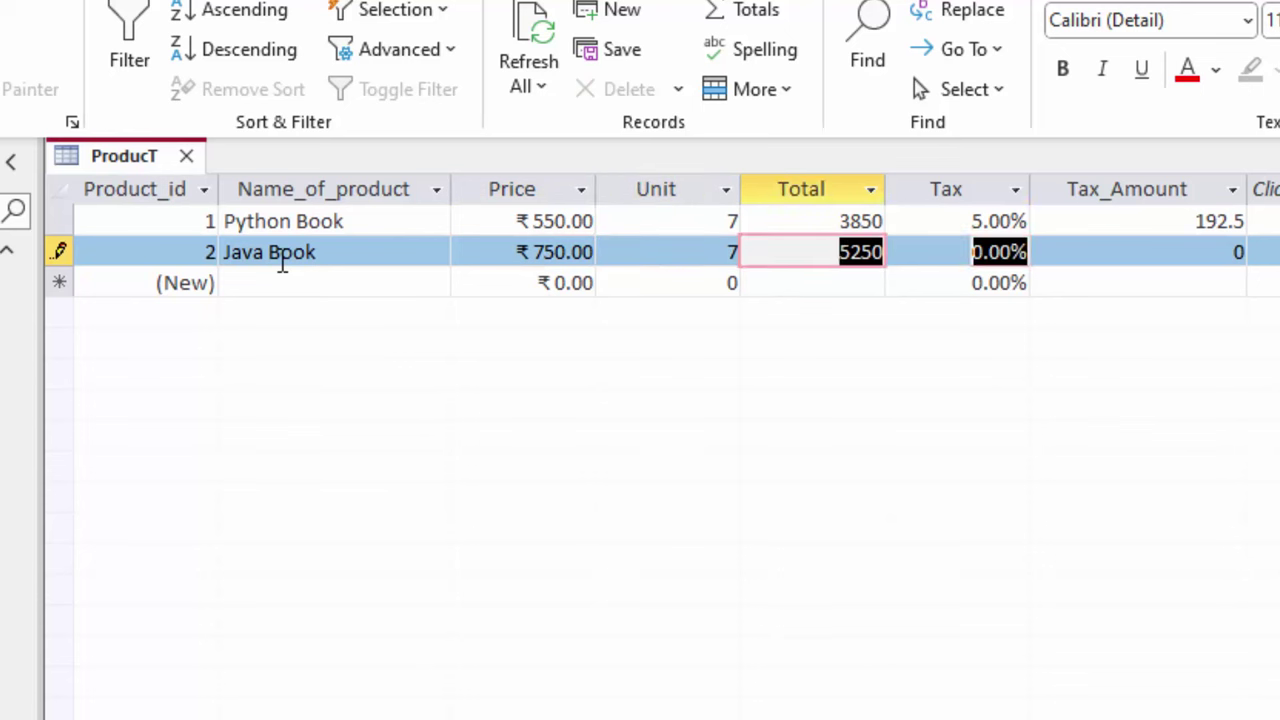
{"action": "type", "text": "5"}
{"action": "key", "text": "Tab"}
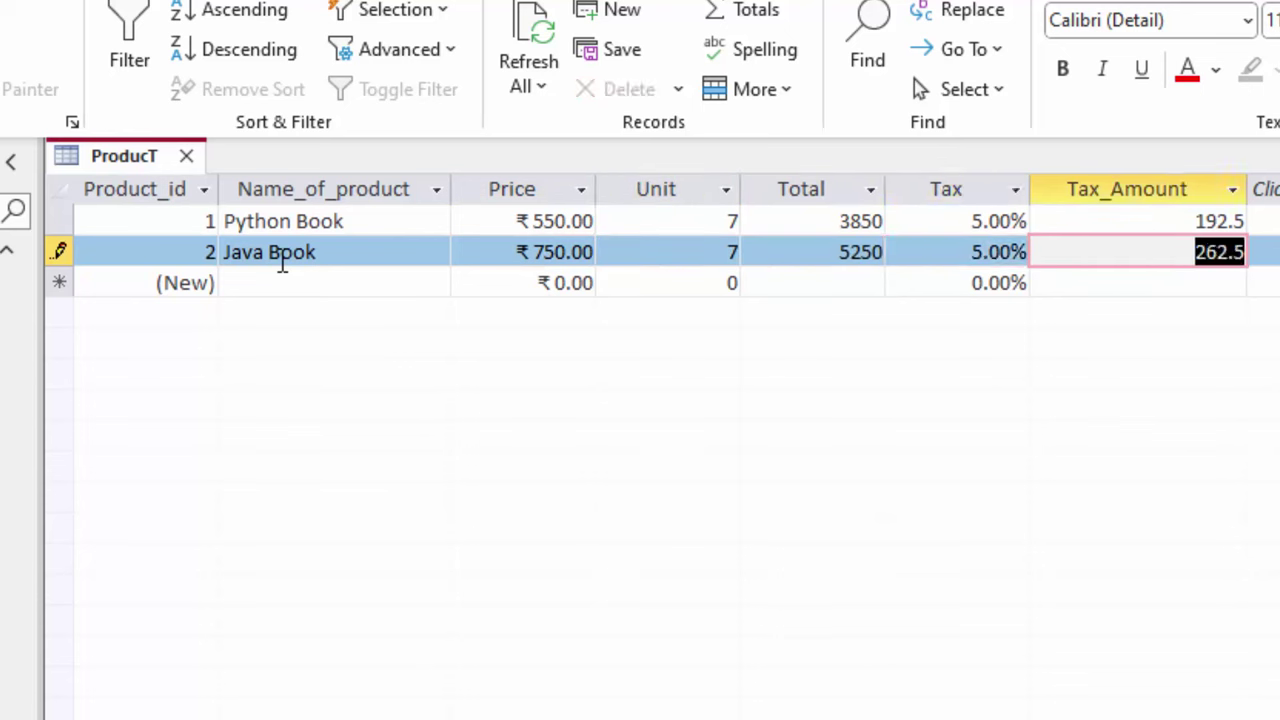
{"action": "key", "text": "Tab"}
{"action": "key", "text": "Tab"}
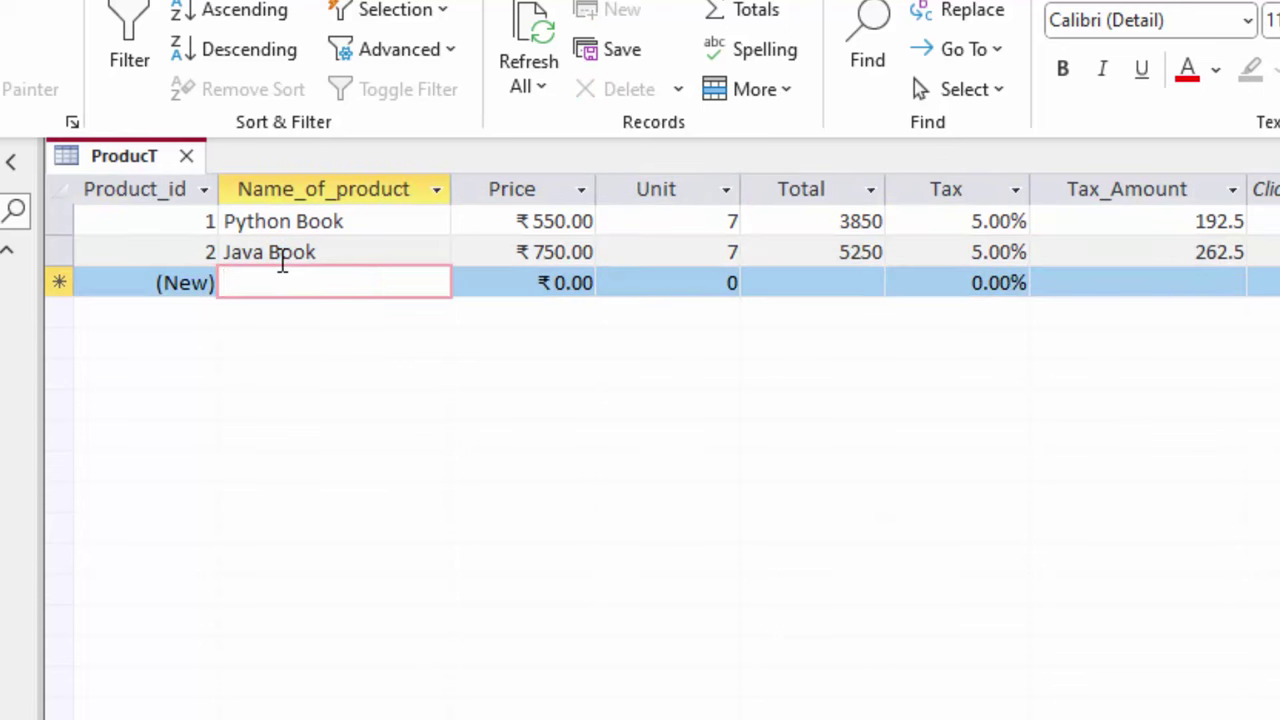
Step: Add an Excel record: price 450, 99 units, 10% tax
{"action": "type", "text": "Excel"}
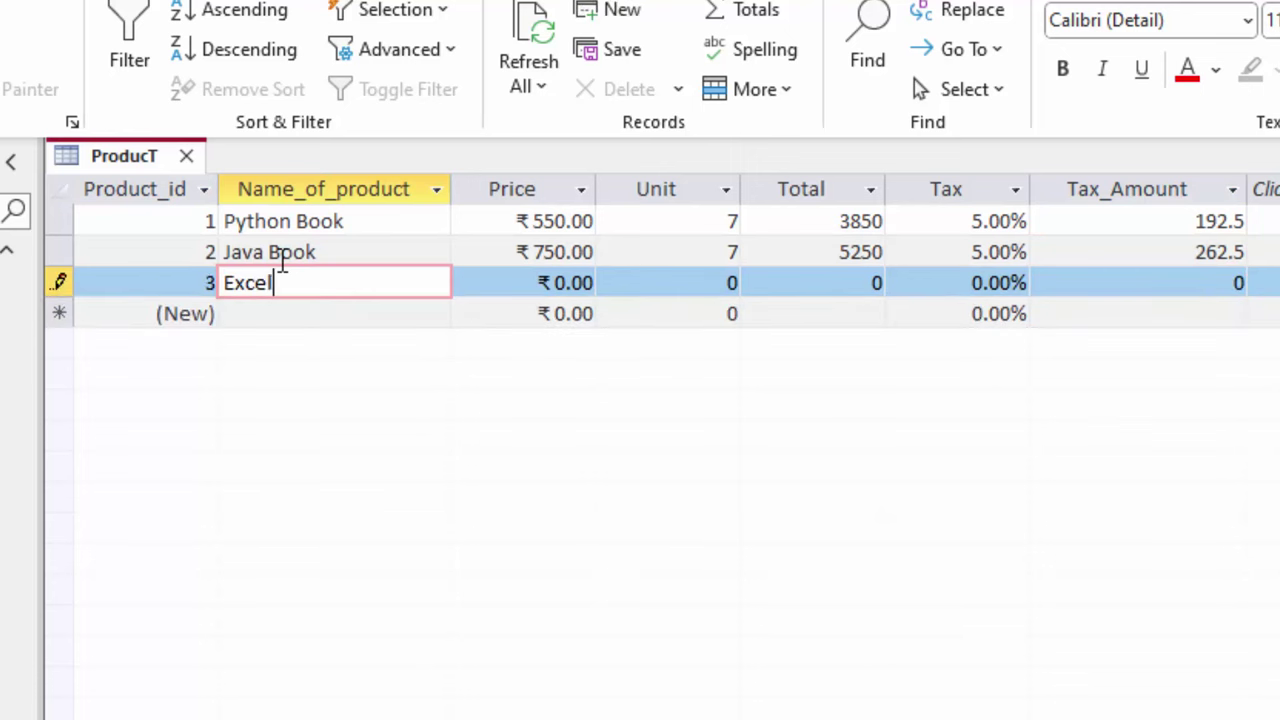
{"action": "key", "text": "Tab"}
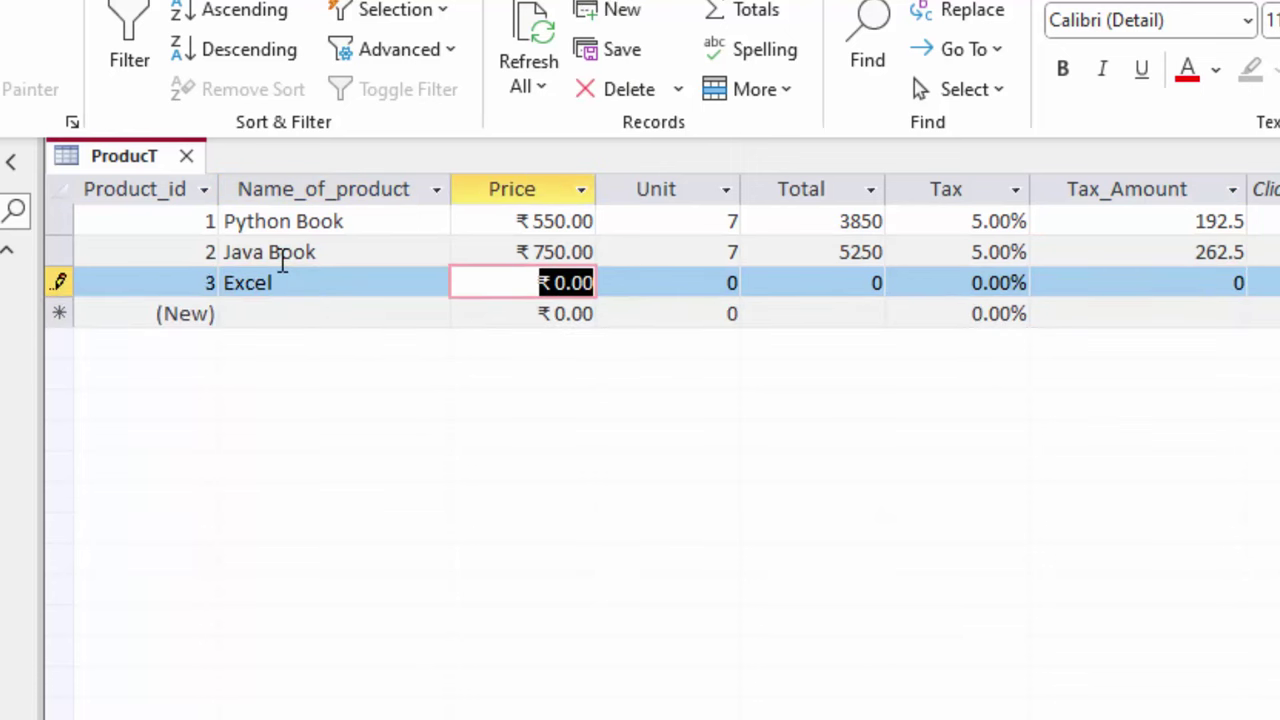
{"action": "type", "text": "45"}
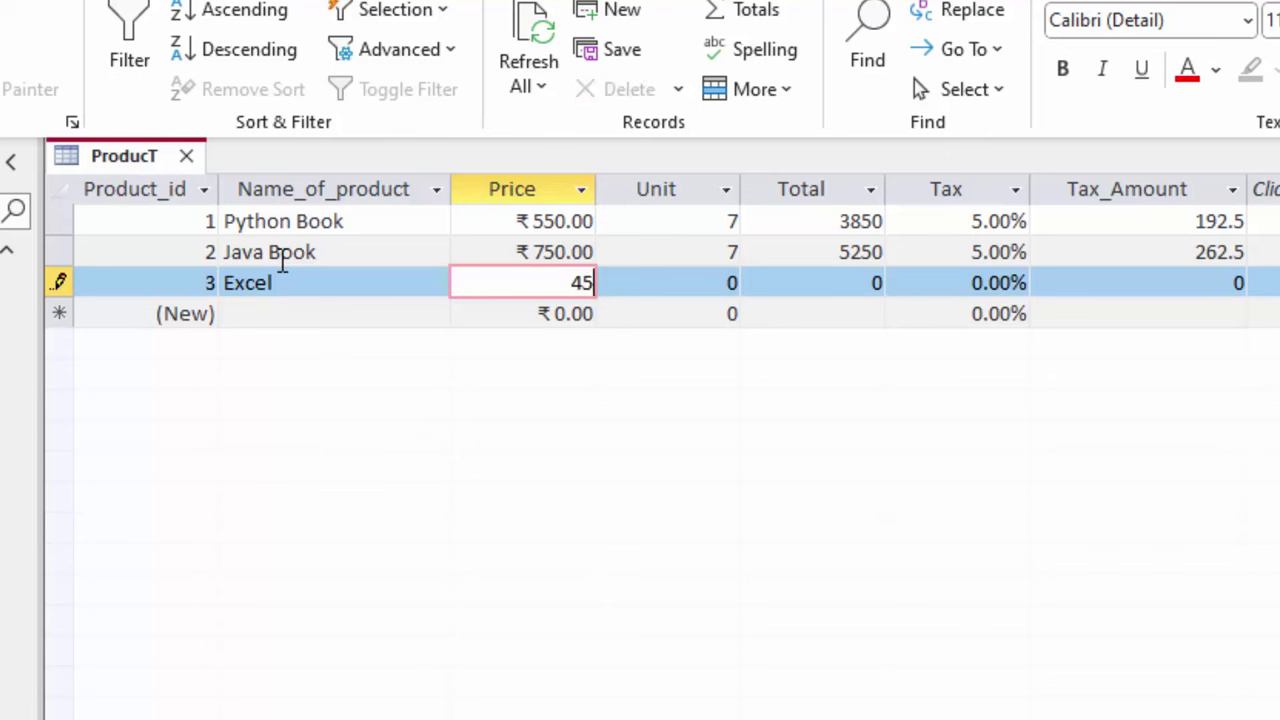
{"action": "type", "text": "0"}
{"action": "key", "text": "Tab"}
{"action": "type", "text": "9"}
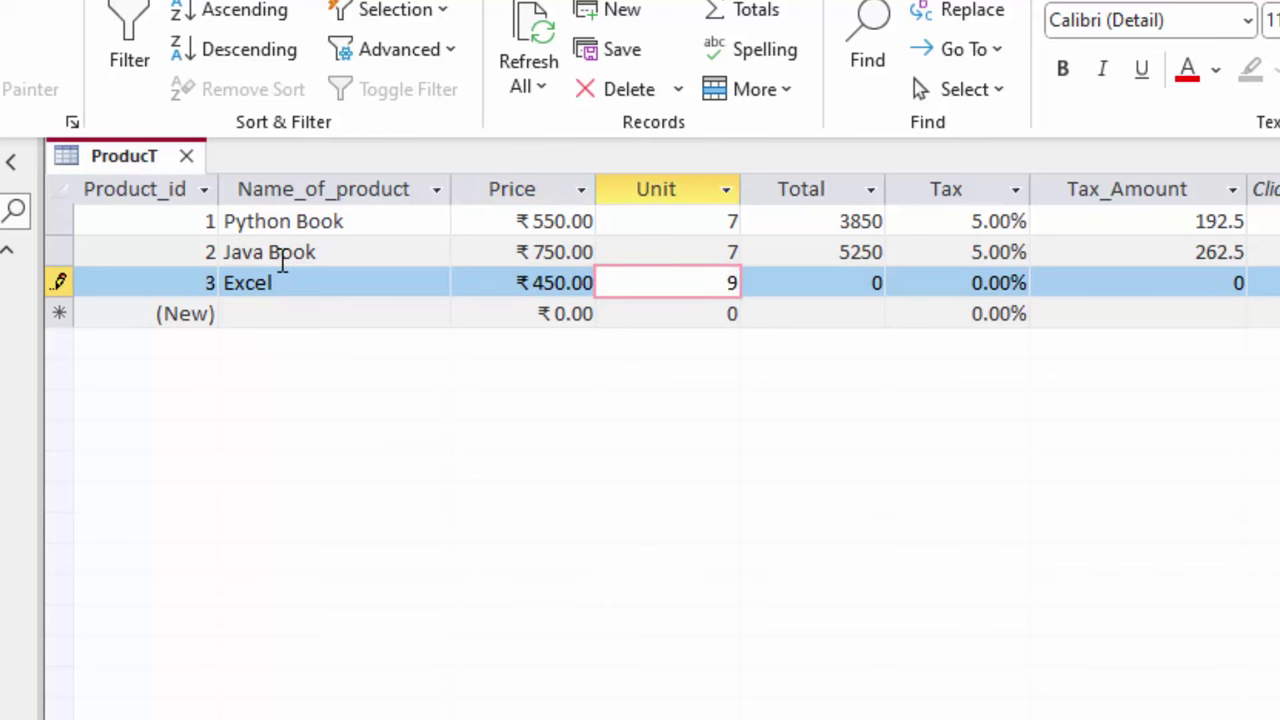
{"action": "type", "text": "9"}
{"action": "key", "text": "Tab"}
{"action": "key", "text": "Tab"}
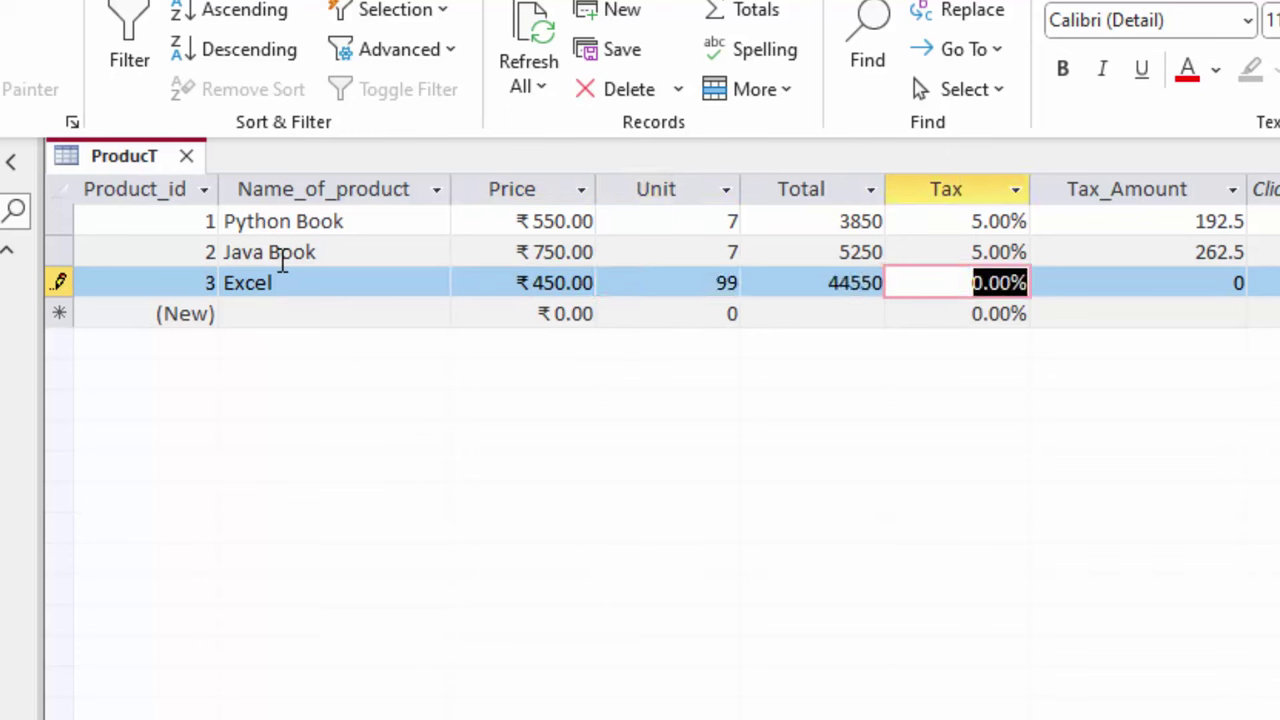
{"action": "key", "text": "BackSpace"}
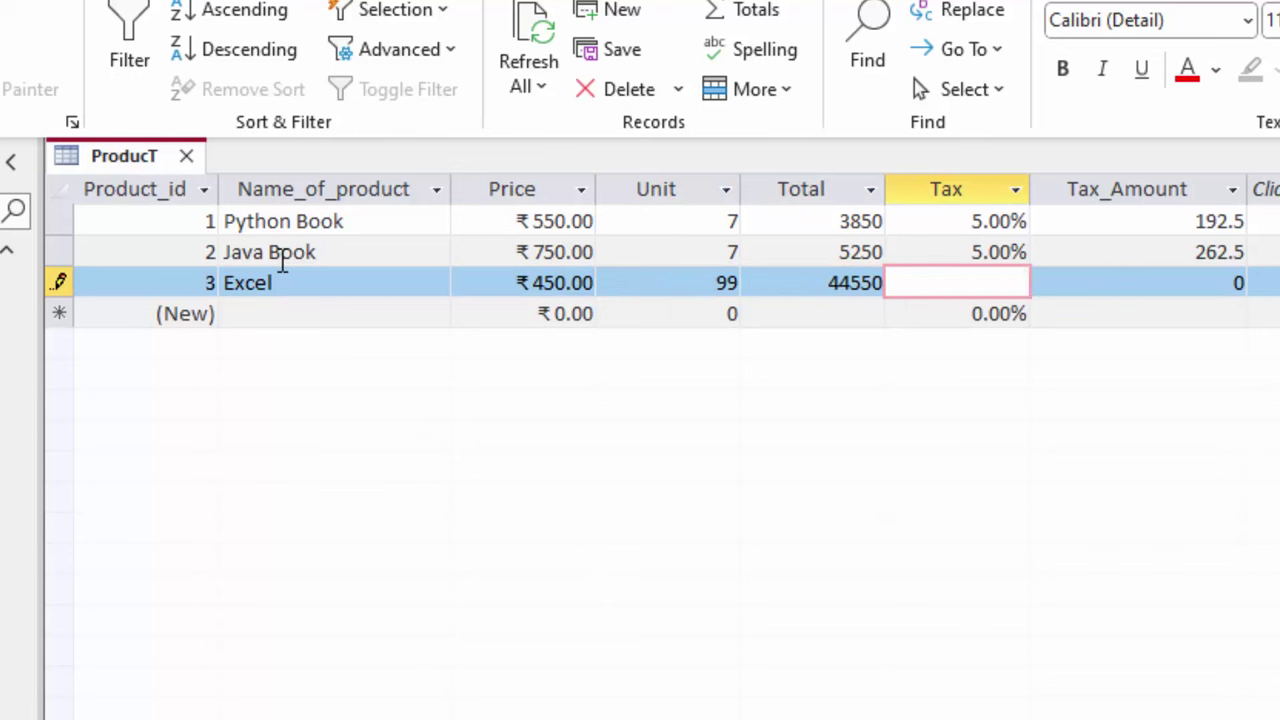
{"action": "type", "text": "10"}
{"action": "key", "text": "Tab"}
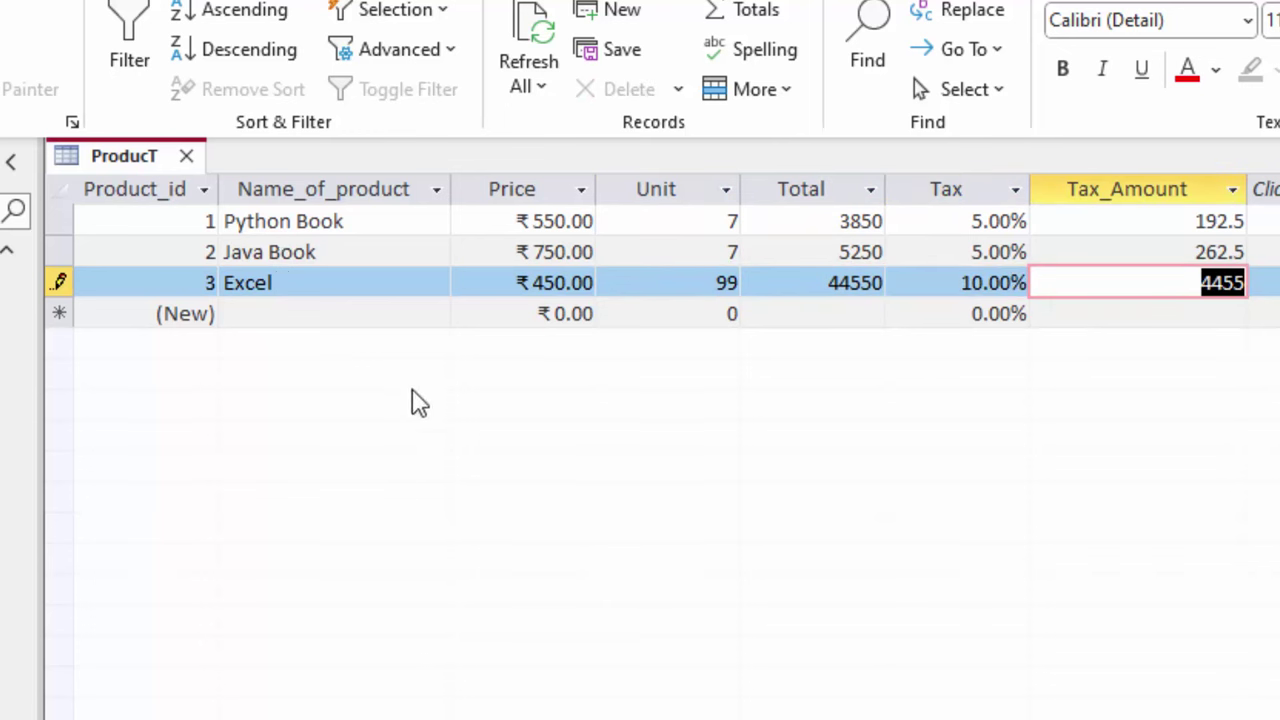
Step: Close the ProducT table and build a Columnar ProductF form from all ProducT fields, opened in Design View
{"action": "left_click", "coordinate": [186, 156]}
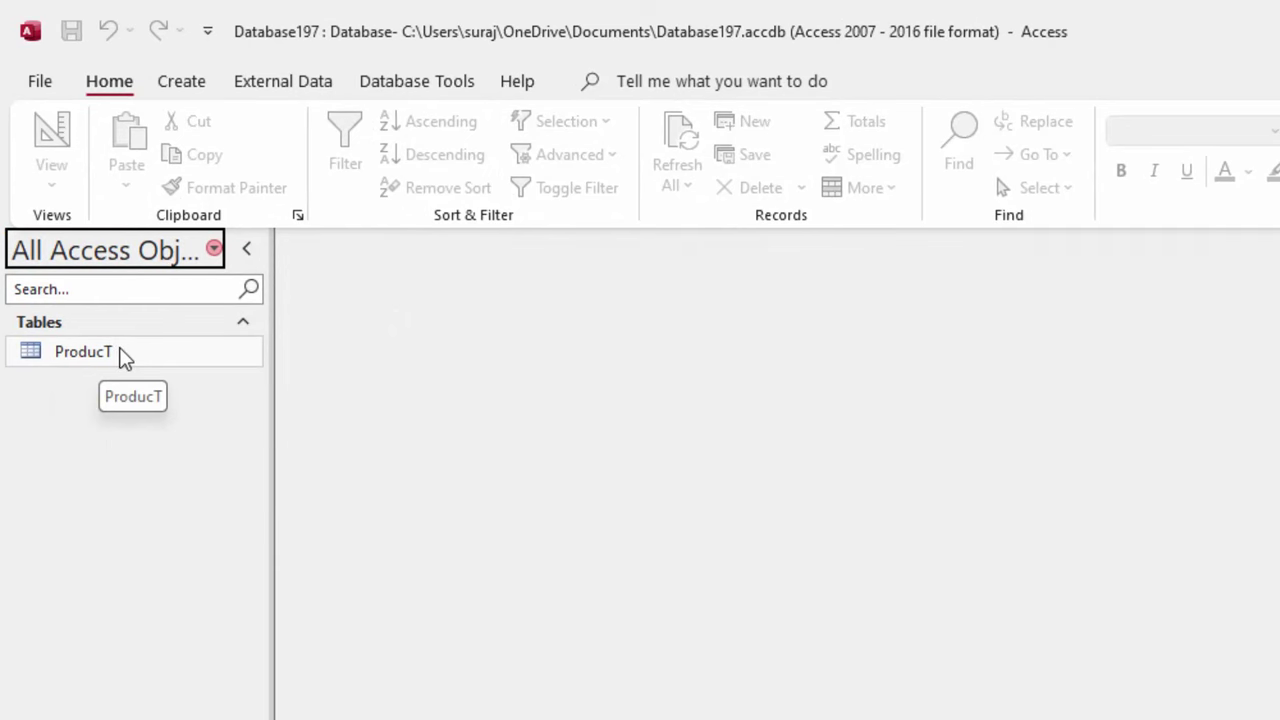
{"action": "left_click", "coordinate": [179, 84]}
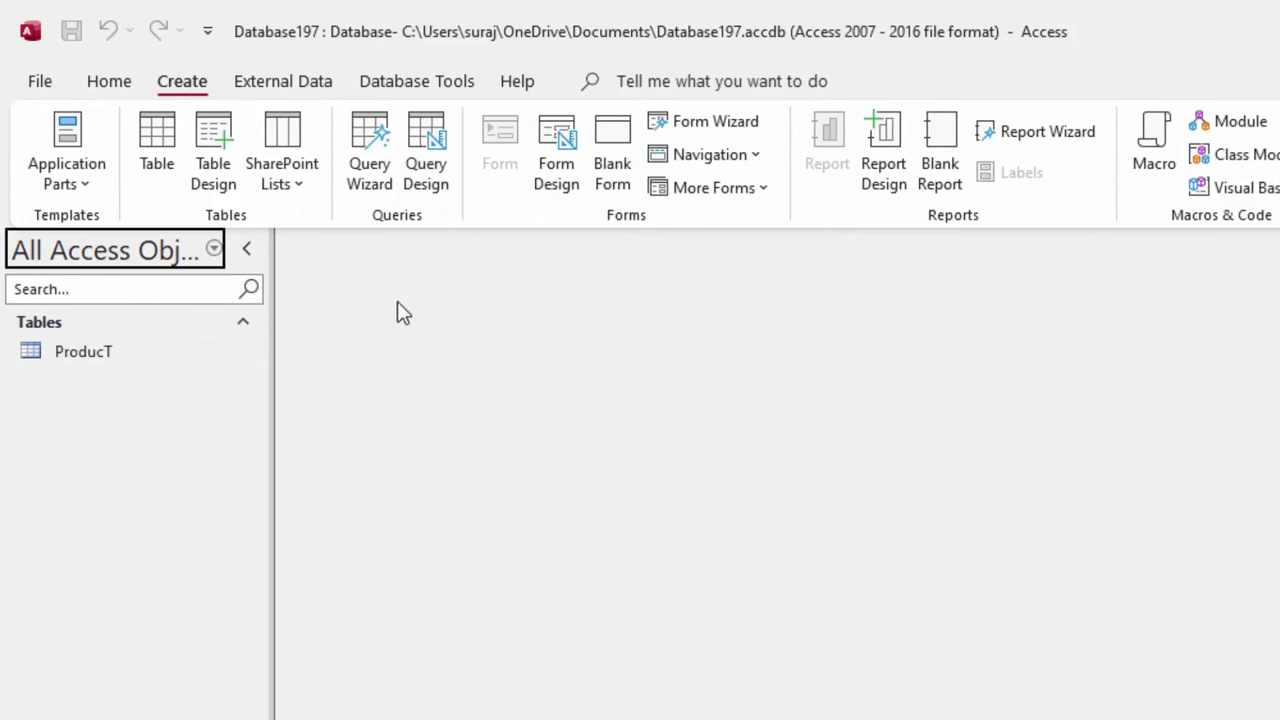
{"action": "left_click", "coordinate": [717, 128]}
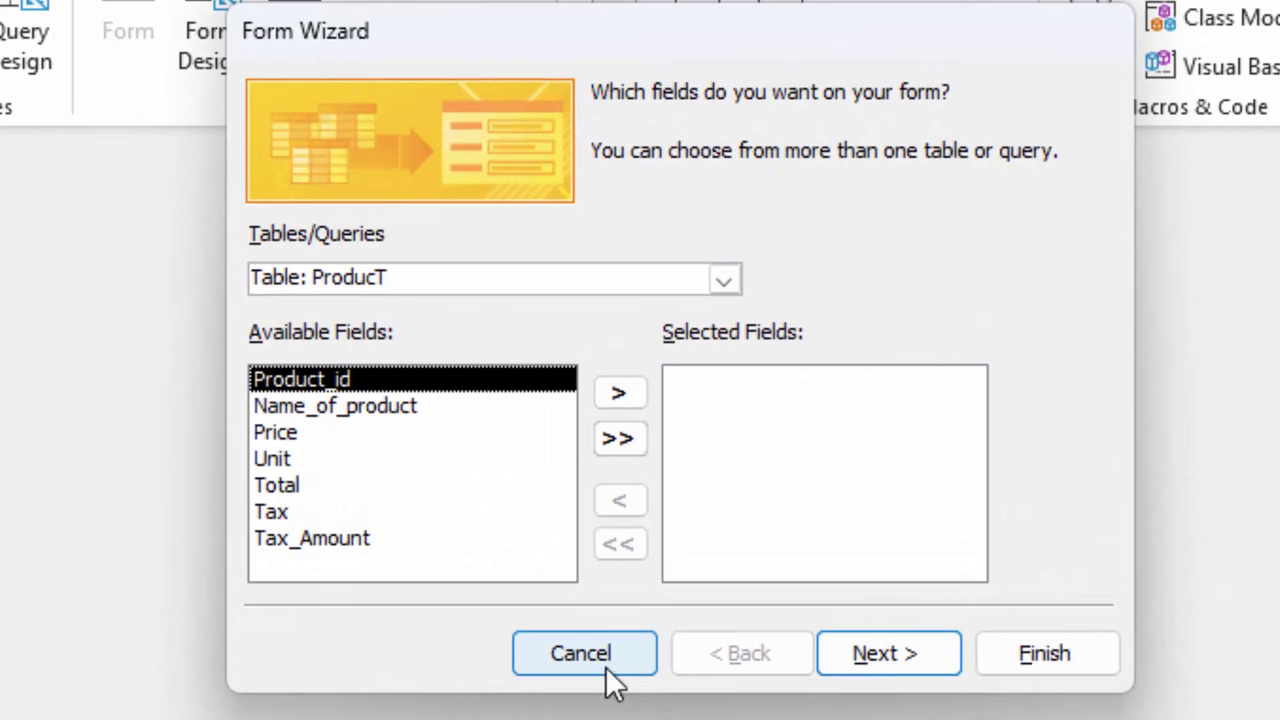
{"action": "left_click", "coordinate": [618, 441]}
{"action": "left_click", "coordinate": [876, 652]}
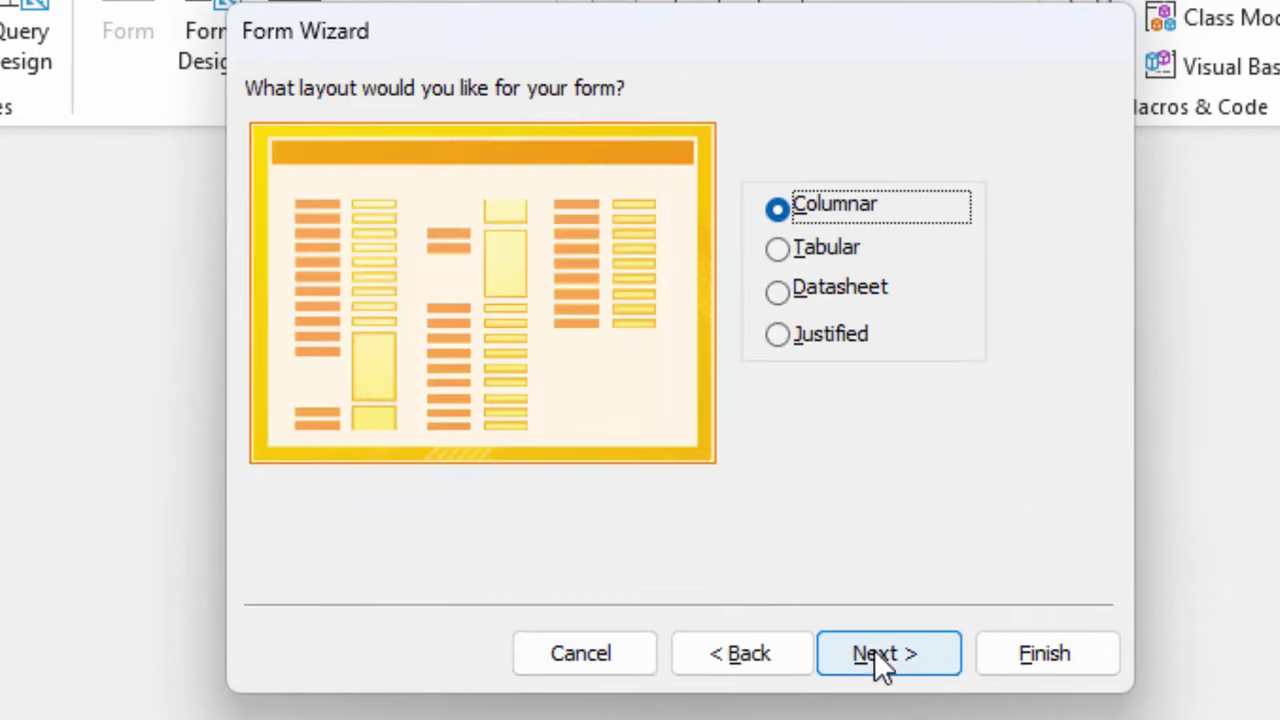
{"action": "left_click", "coordinate": [907, 664]}
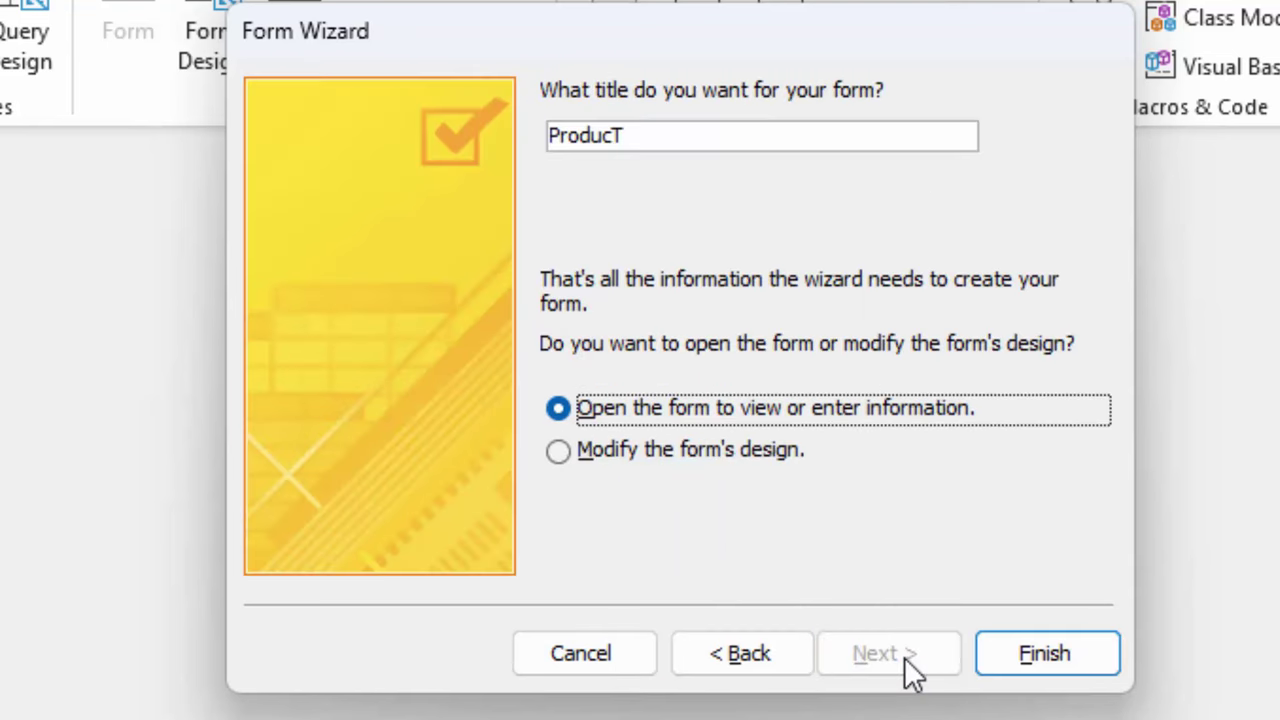
{"action": "left_click", "coordinate": [666, 445]}
{"action": "left_click", "coordinate": [683, 140]}
{"action": "type", "text": "tF"}
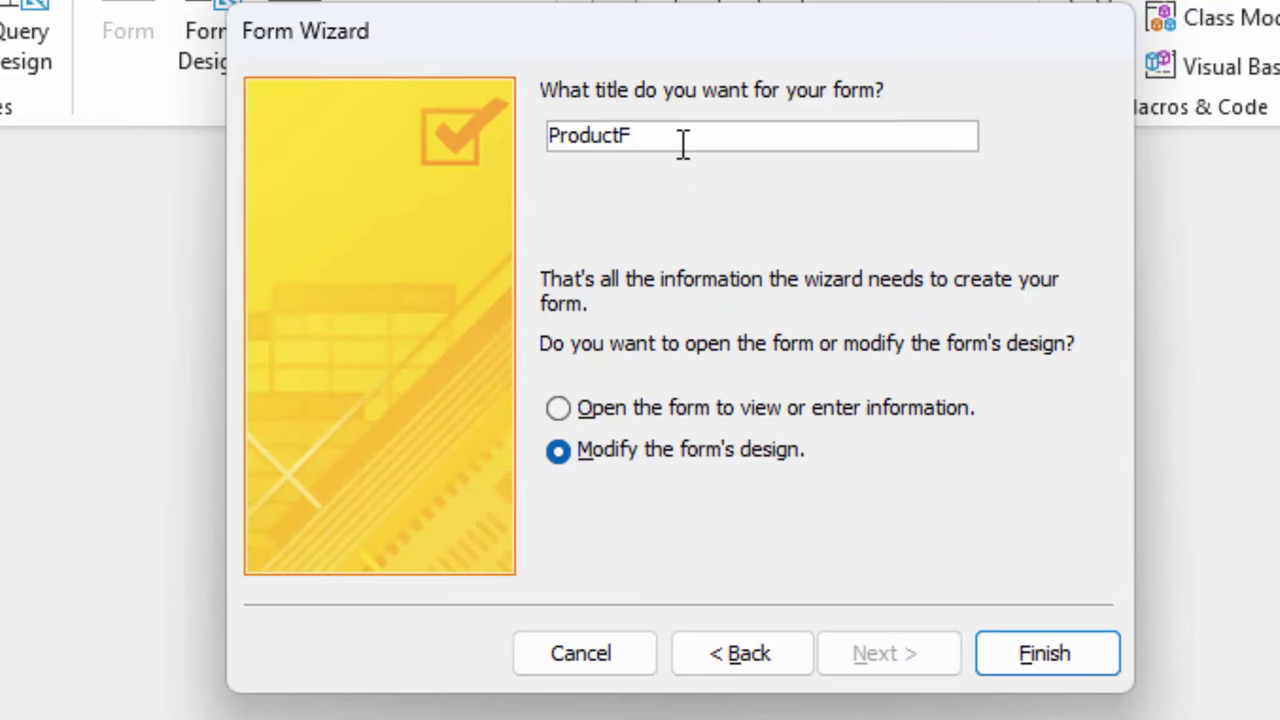
{"action": "left_click", "coordinate": [1053, 648]}
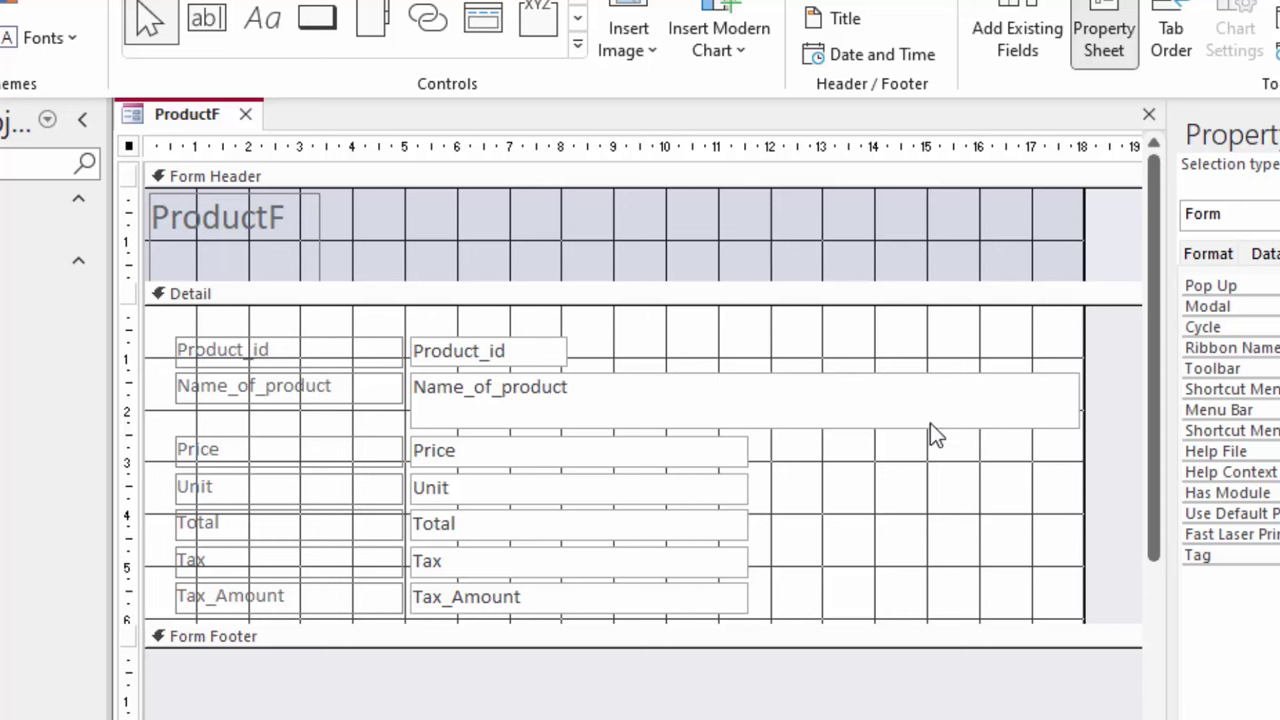
Step: Narrow the Name_of_product text box and lengthen the Detail section
{"action": "left_click", "coordinate": [930, 423]}
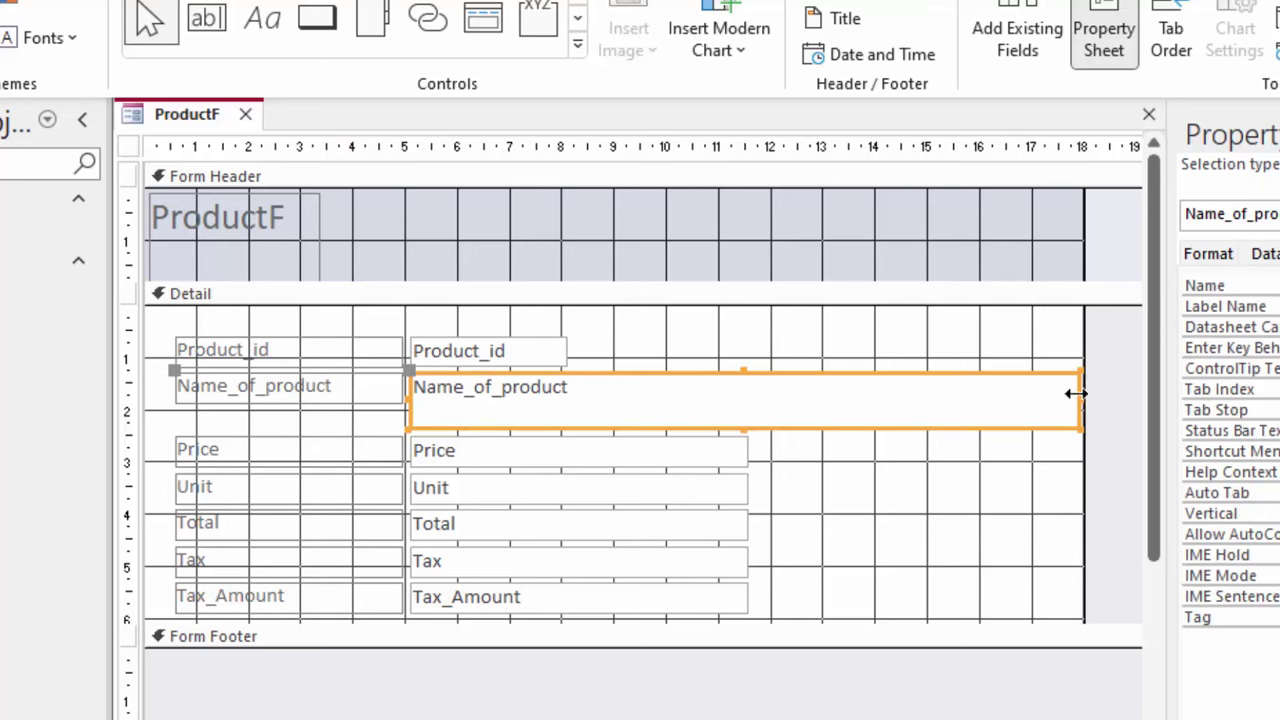
{"action": "left_click_drag", "start_coordinate": [1075, 393], "coordinate": [748, 437]}
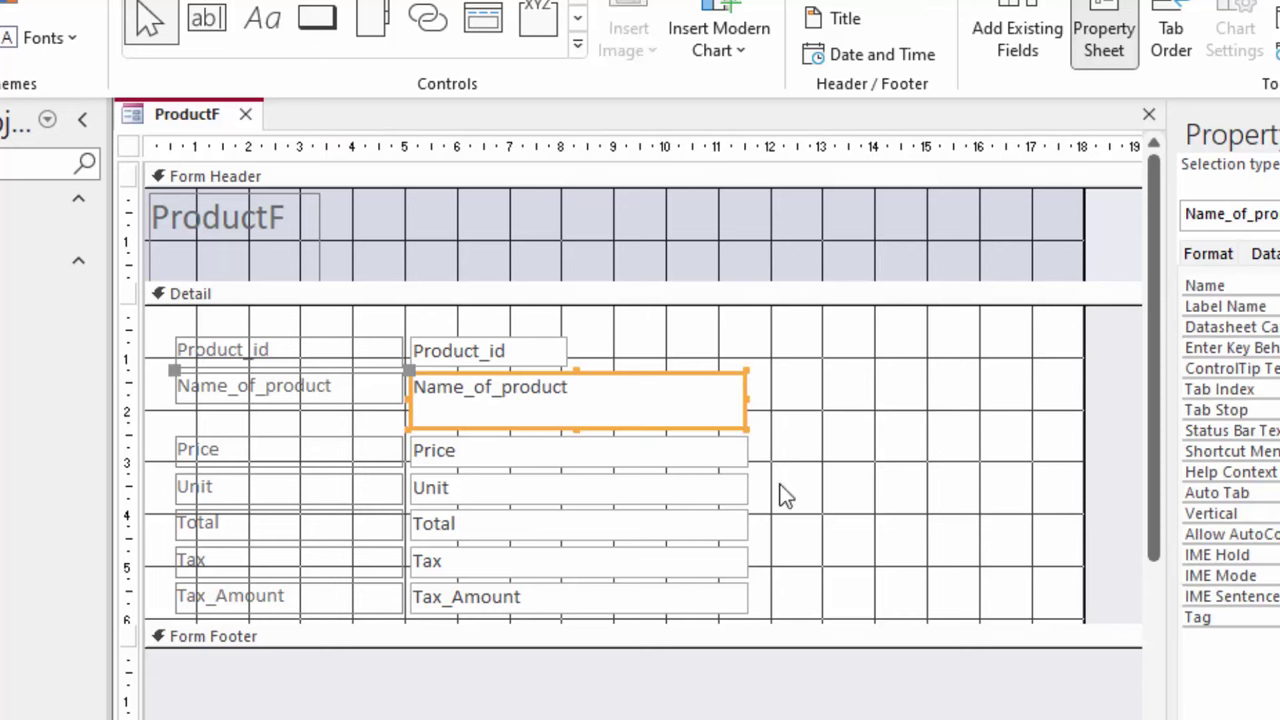
{"action": "left_click_drag", "start_coordinate": [790, 630], "coordinate": [791, 715]}
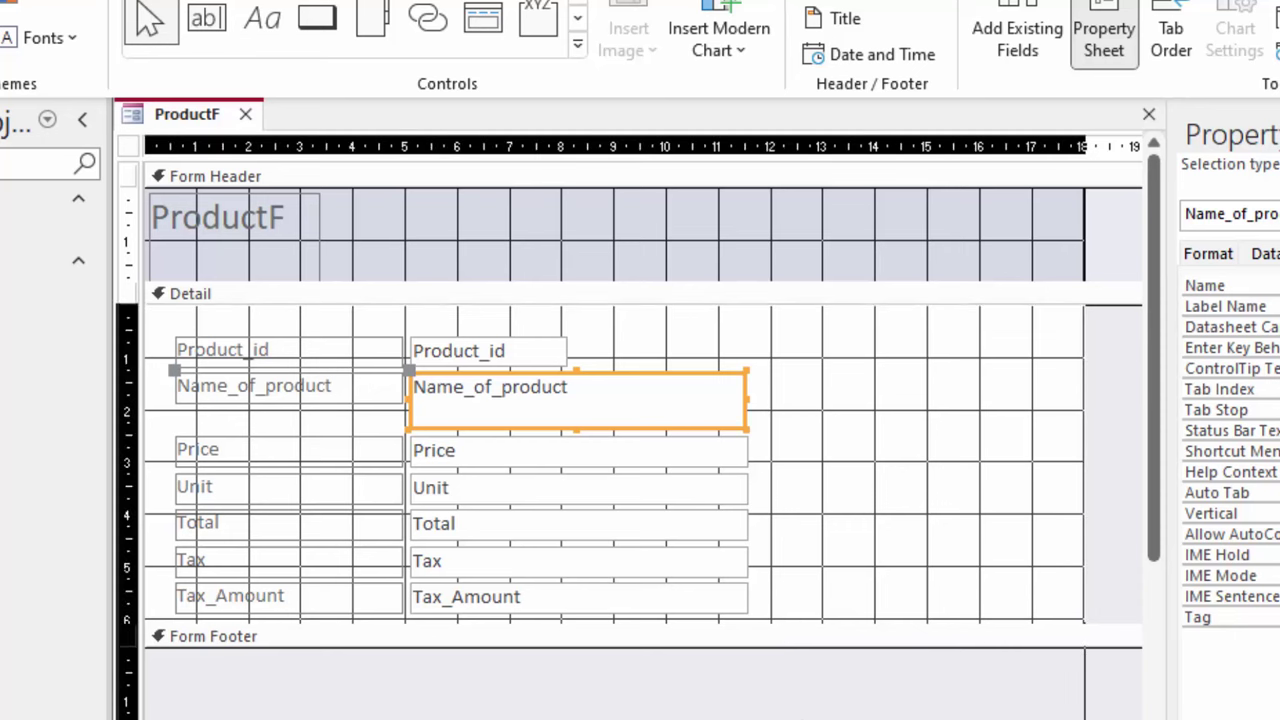
Step: Delete the ProductF title from the form header and pick the Combo Box control
{"action": "left_click", "coordinate": [318, 241]}
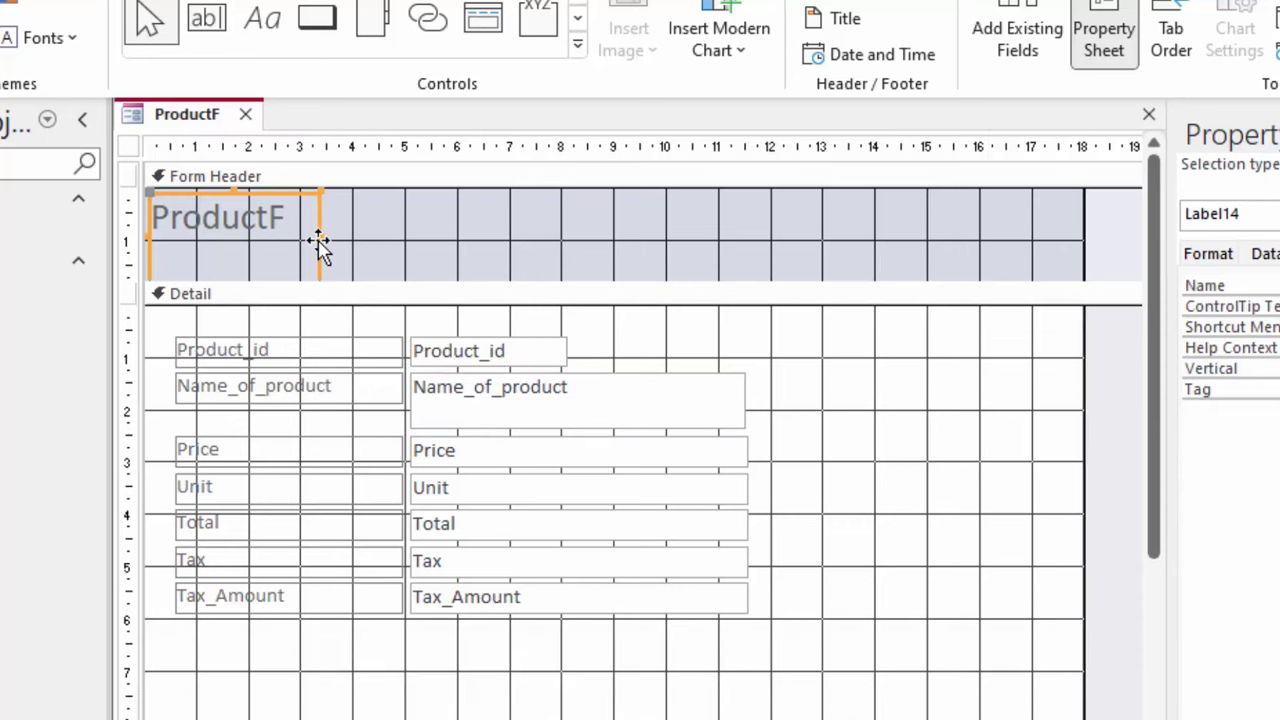
{"action": "key", "text": "Delete"}
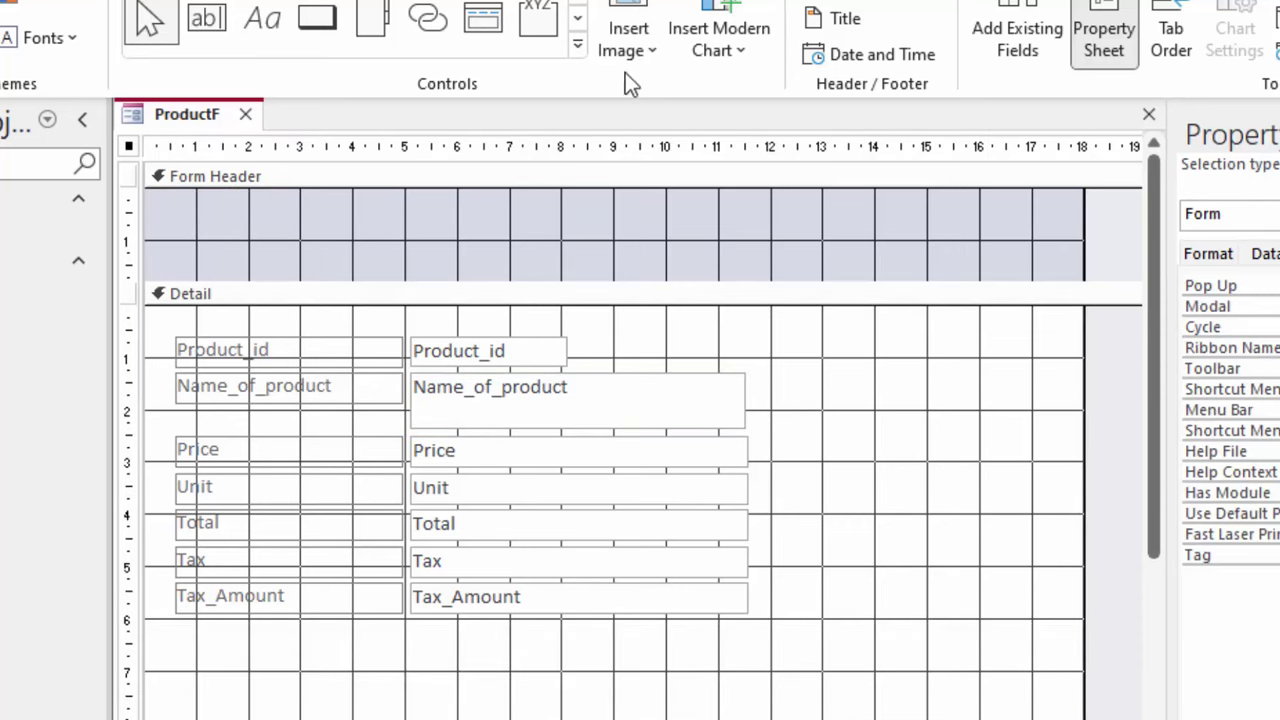
{"action": "left_click", "coordinate": [581, 53]}
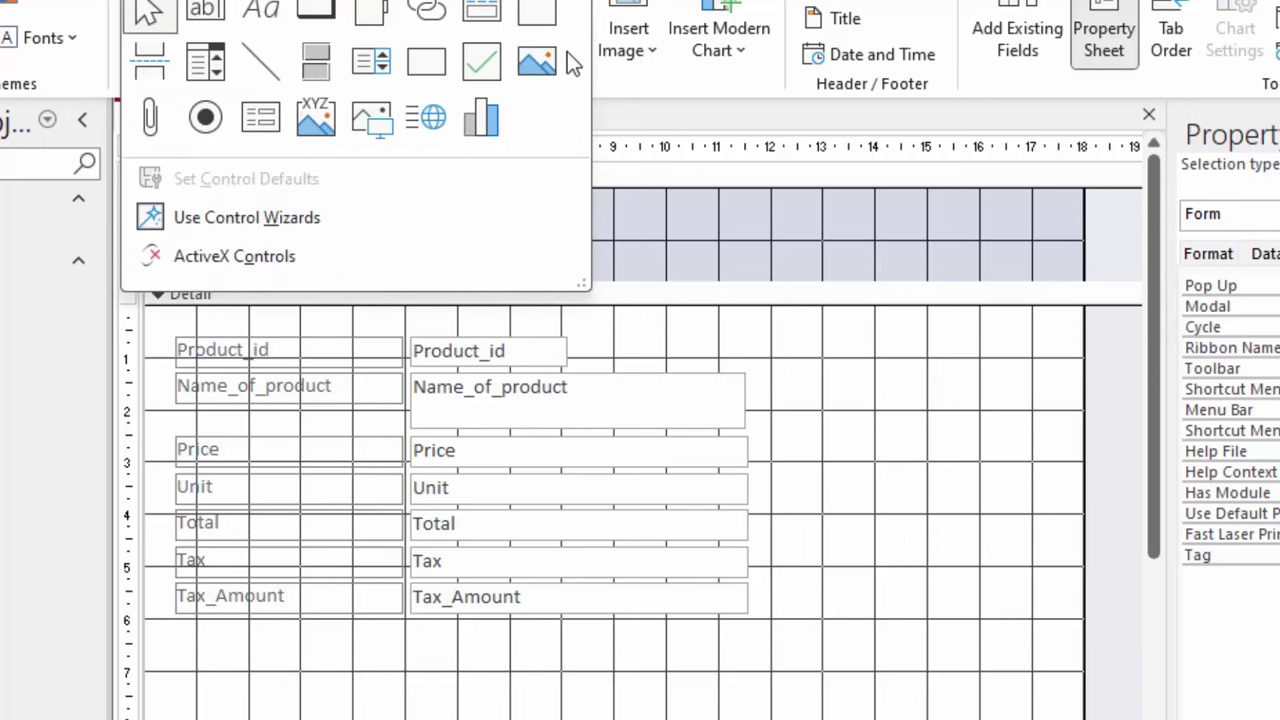
{"action": "left_click", "coordinate": [198, 67]}
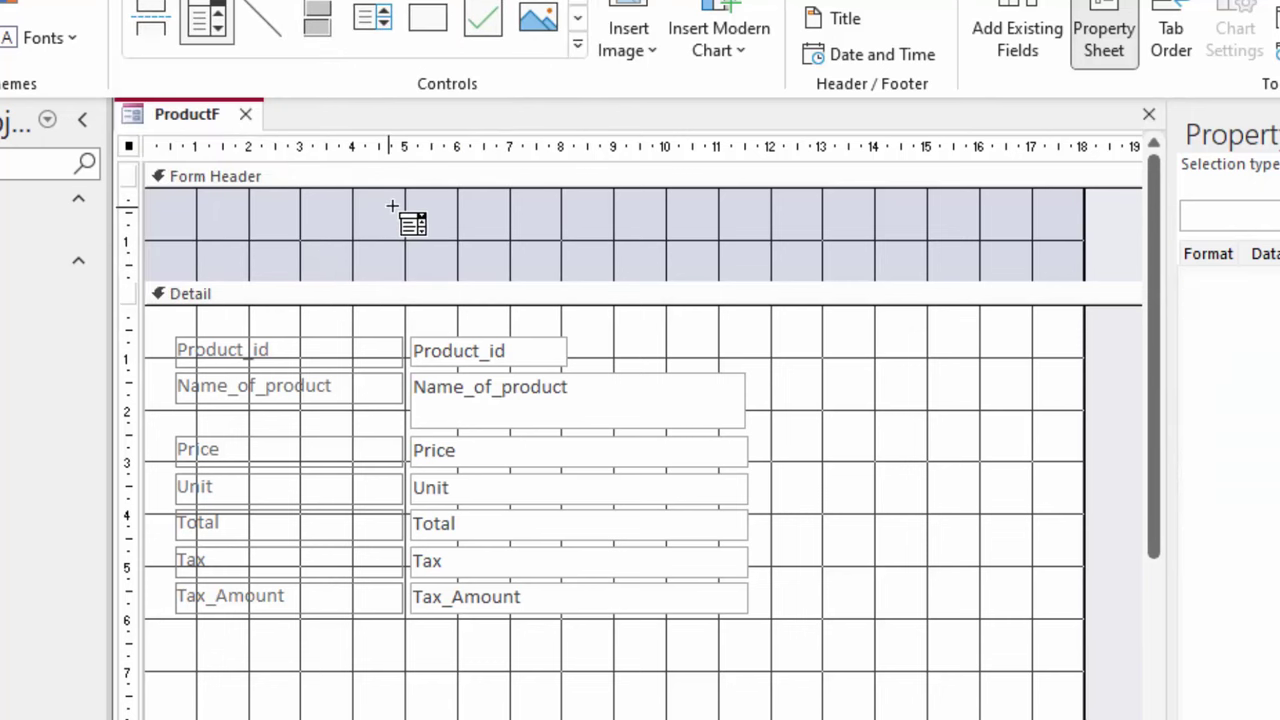
Step: Draw a record-finding Product_id combo box in the form header, then switch to Form View
{"action": "left_click_drag", "start_coordinate": [388, 208], "coordinate": [540, 238]}
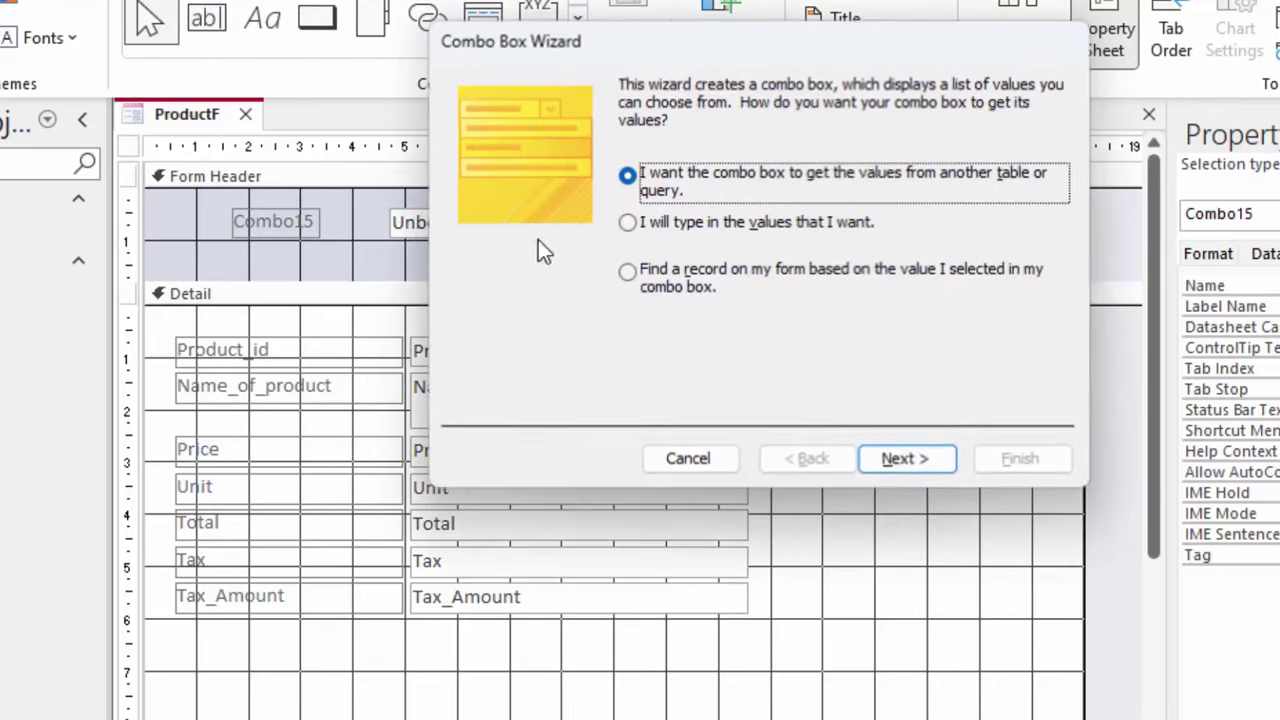
{"action": "left_click", "coordinate": [668, 280]}
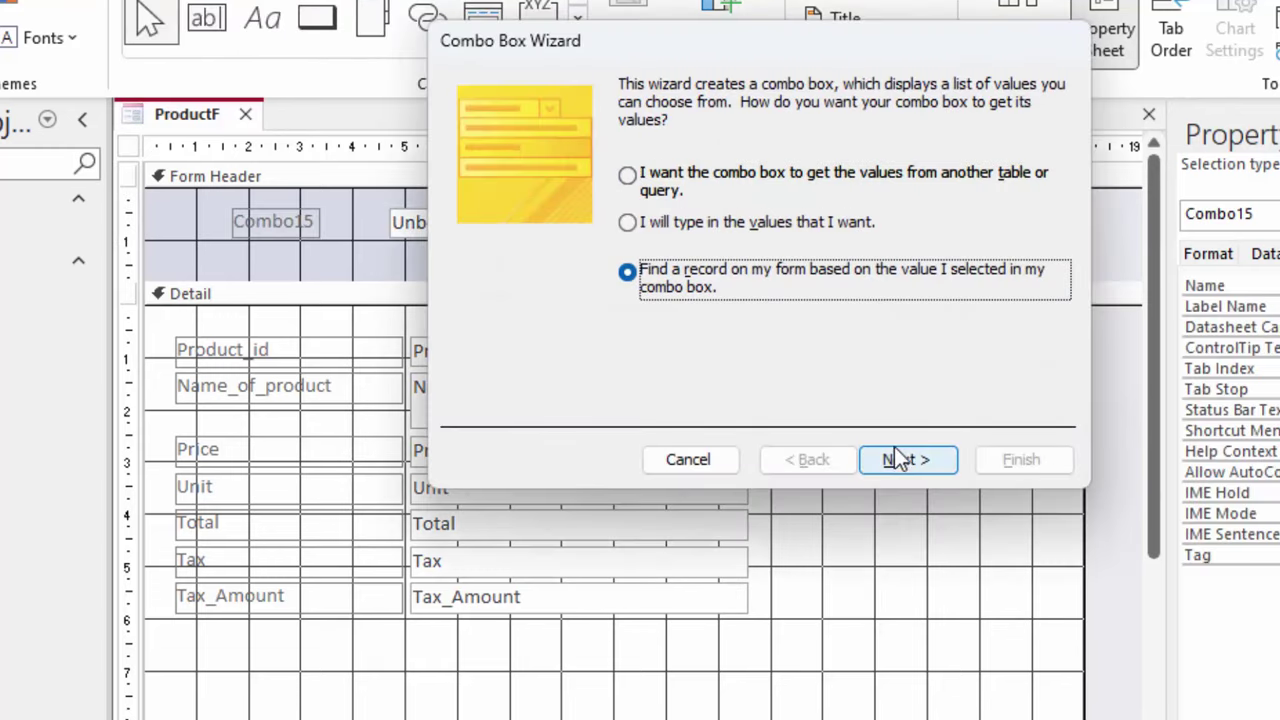
{"action": "left_click", "coordinate": [898, 455]}
{"action": "left_click", "coordinate": [705, 275]}
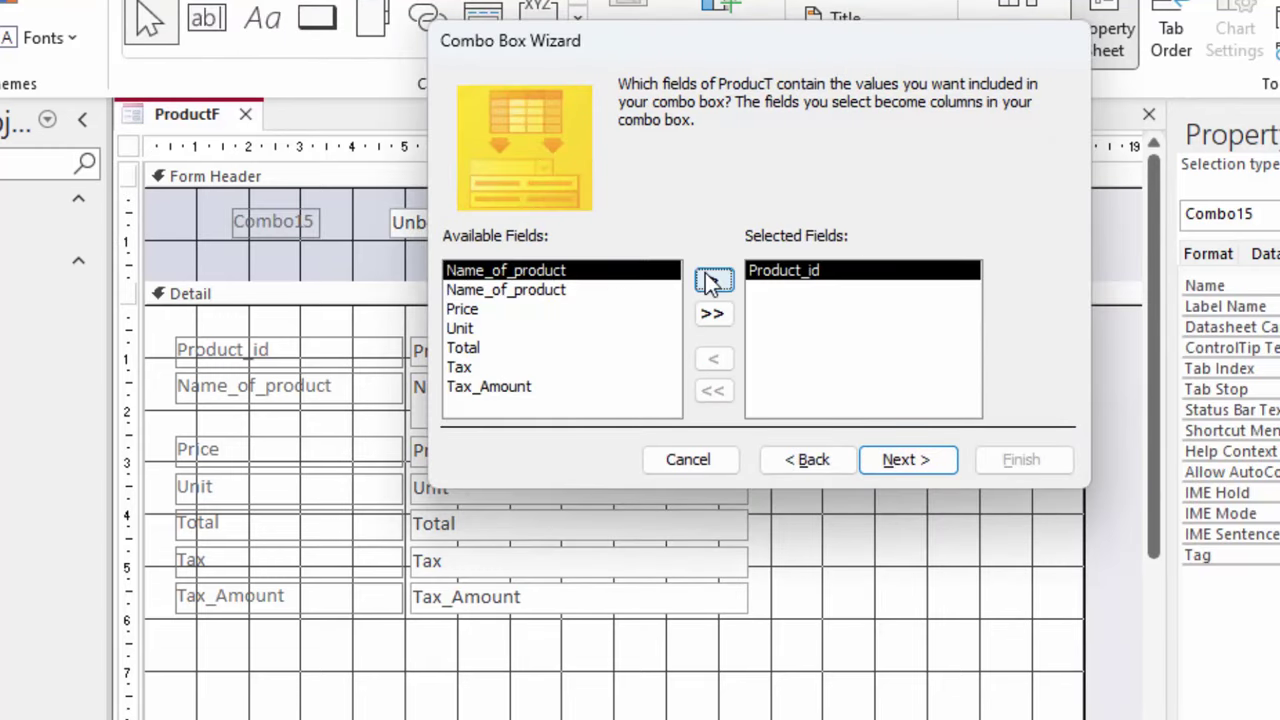
{"action": "left_click", "coordinate": [923, 455]}
{"action": "left_click", "coordinate": [923, 463]}
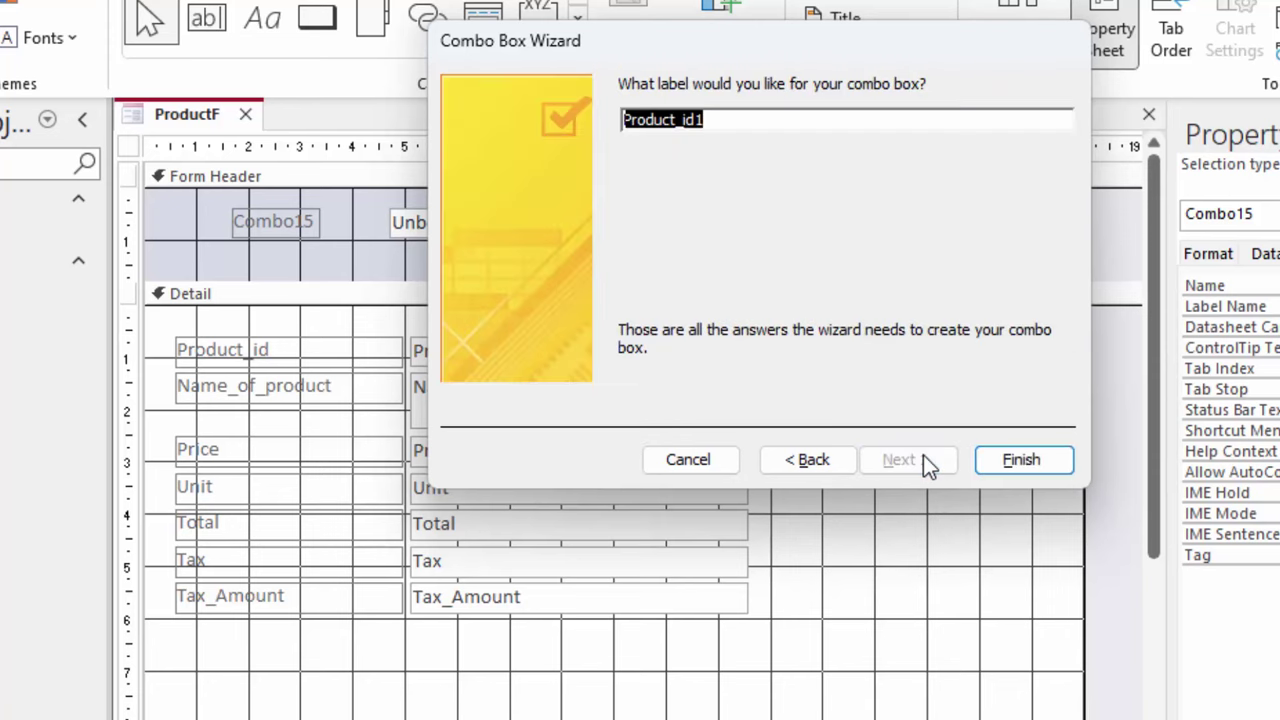
{"action": "left_click", "coordinate": [768, 120]}
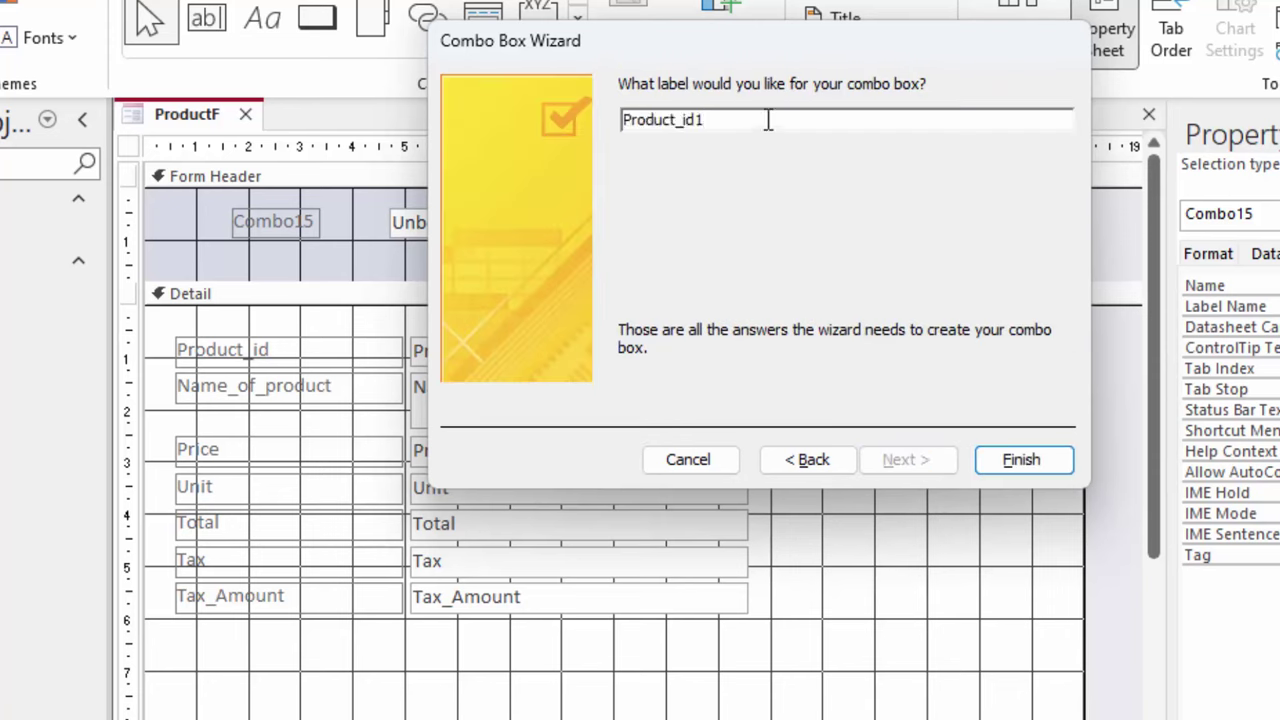
{"action": "left_click", "coordinate": [1010, 459]}
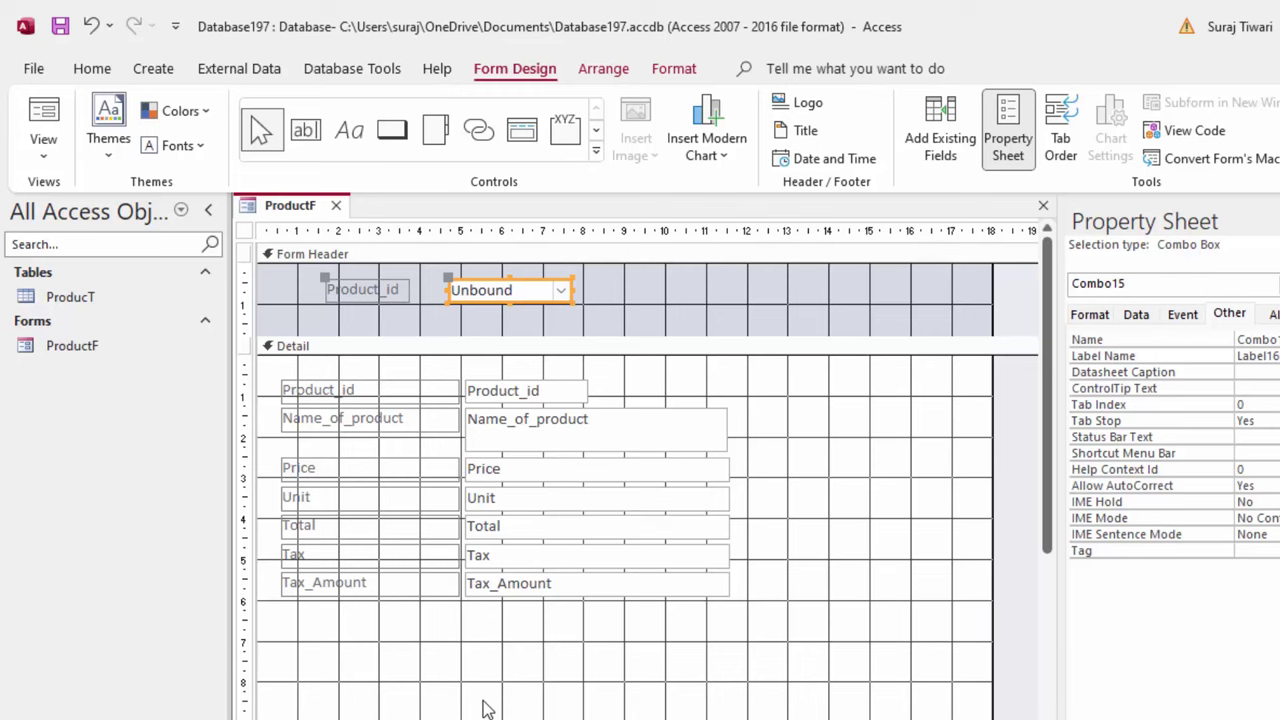
{"action": "left_click", "coordinate": [43, 118]}
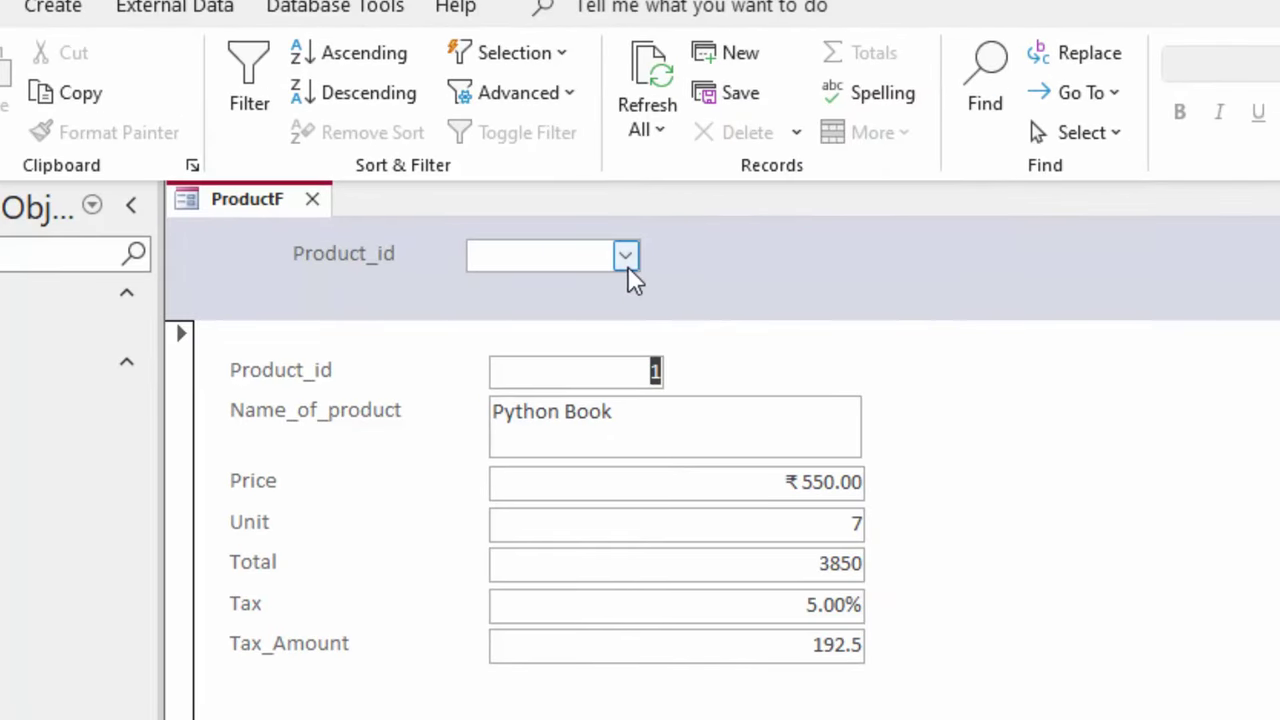
Step: Look up product 2 (Java Book) in the Product_id box, then save and close ProductF
{"action": "left_click", "coordinate": [625, 256]}
{"action": "left_click", "coordinate": [551, 311]}
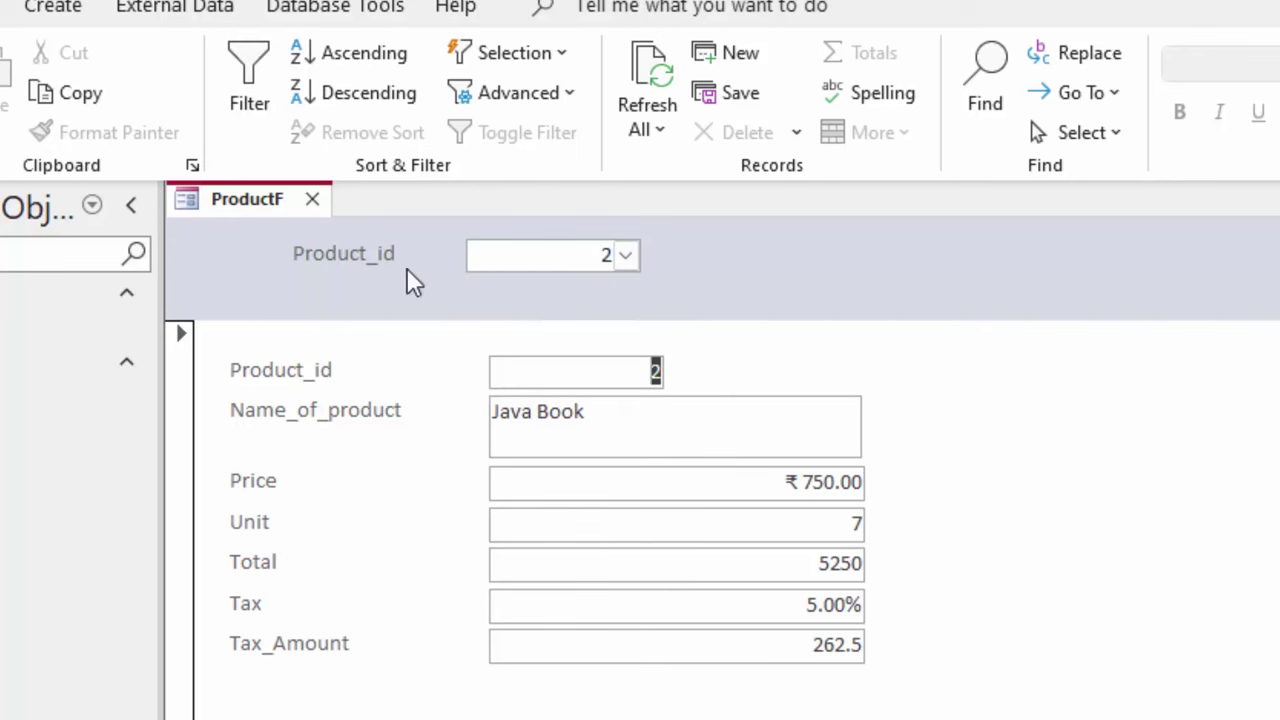
{"action": "left_click", "coordinate": [312, 200]}
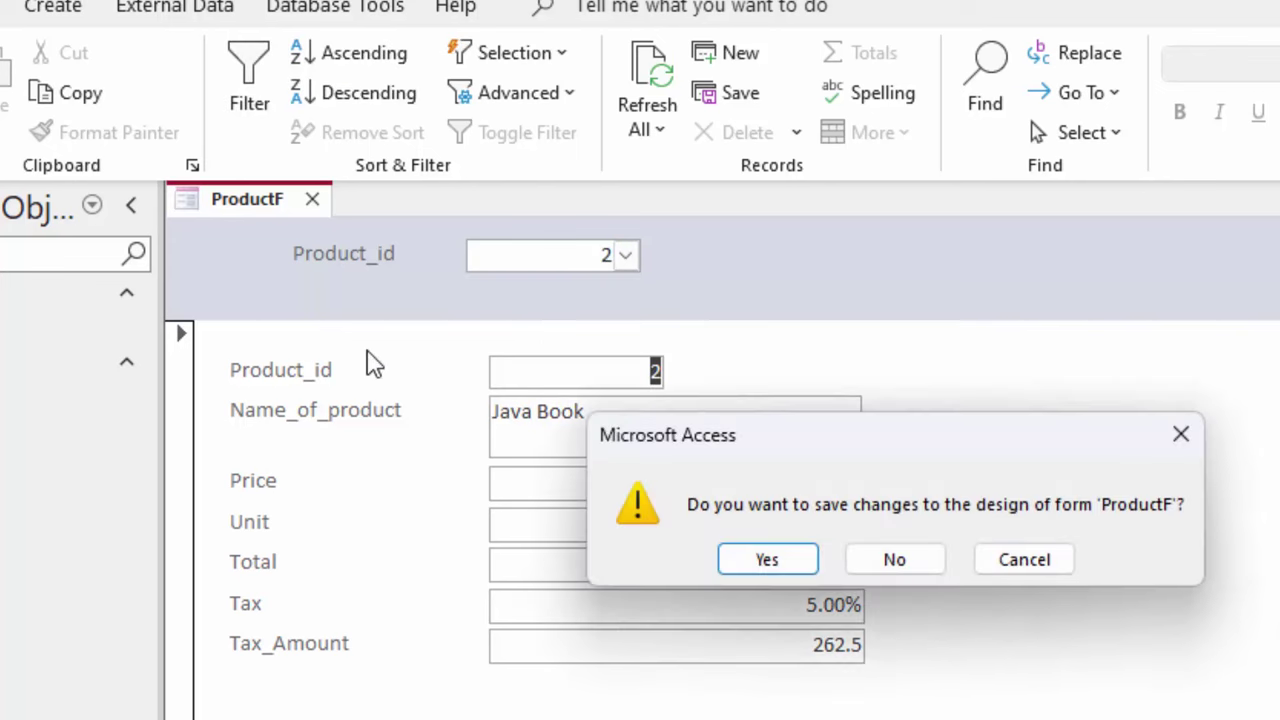
{"action": "left_click", "coordinate": [748, 556]}
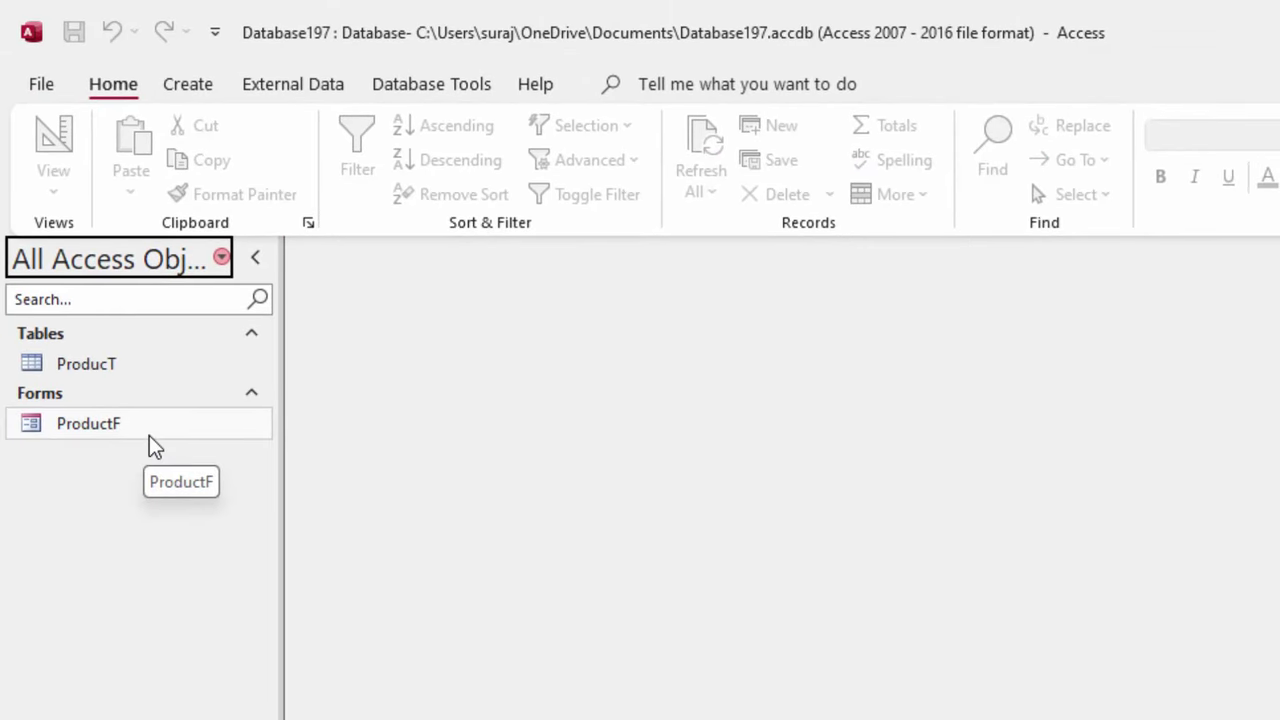
{"action": "left_click", "coordinate": [149, 433]}
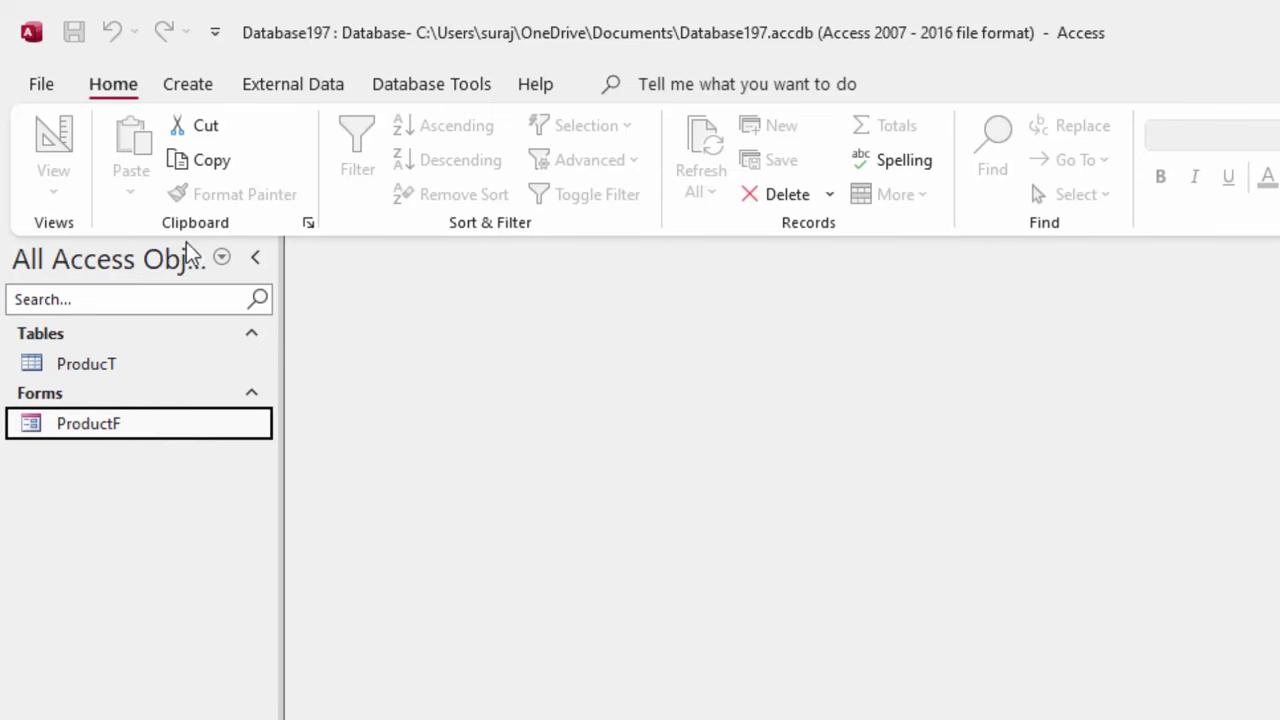
{"action": "left_click", "coordinate": [189, 92]}
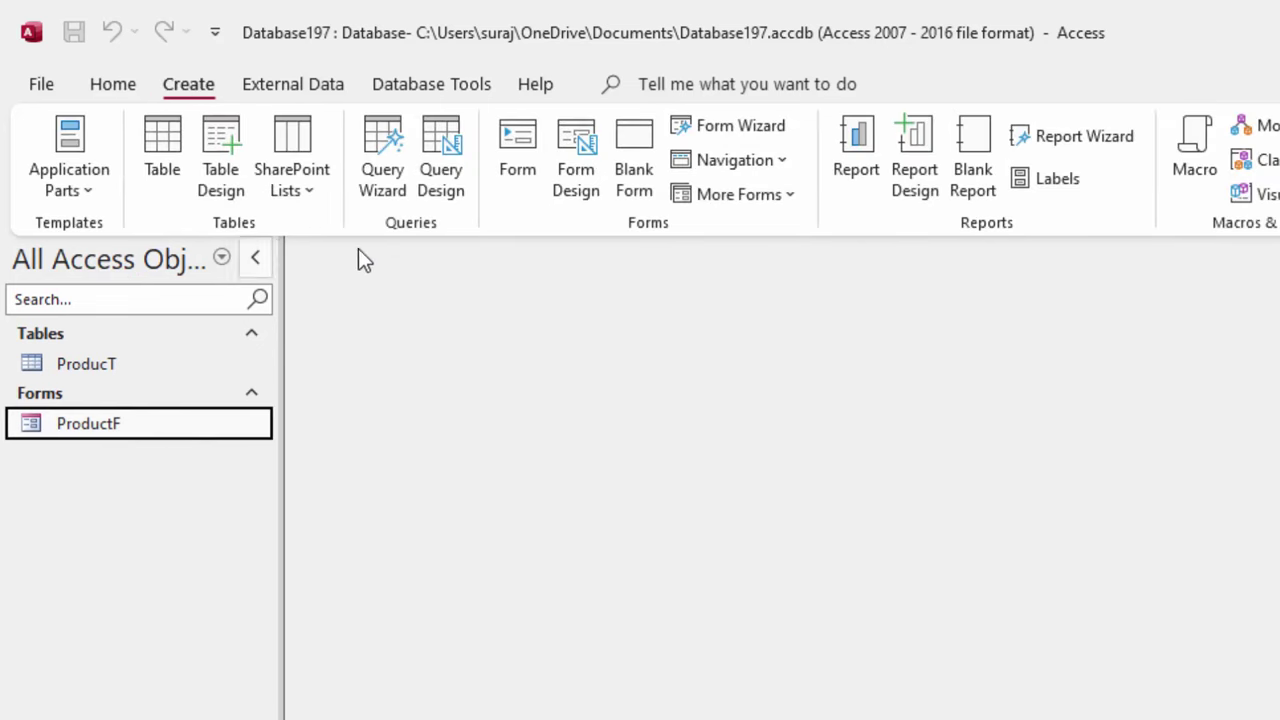
Step: Run the Simple Query Wizard with all ProducT fields, titled ProducT Query, opening it in Design View
{"action": "left_click", "coordinate": [395, 140]}
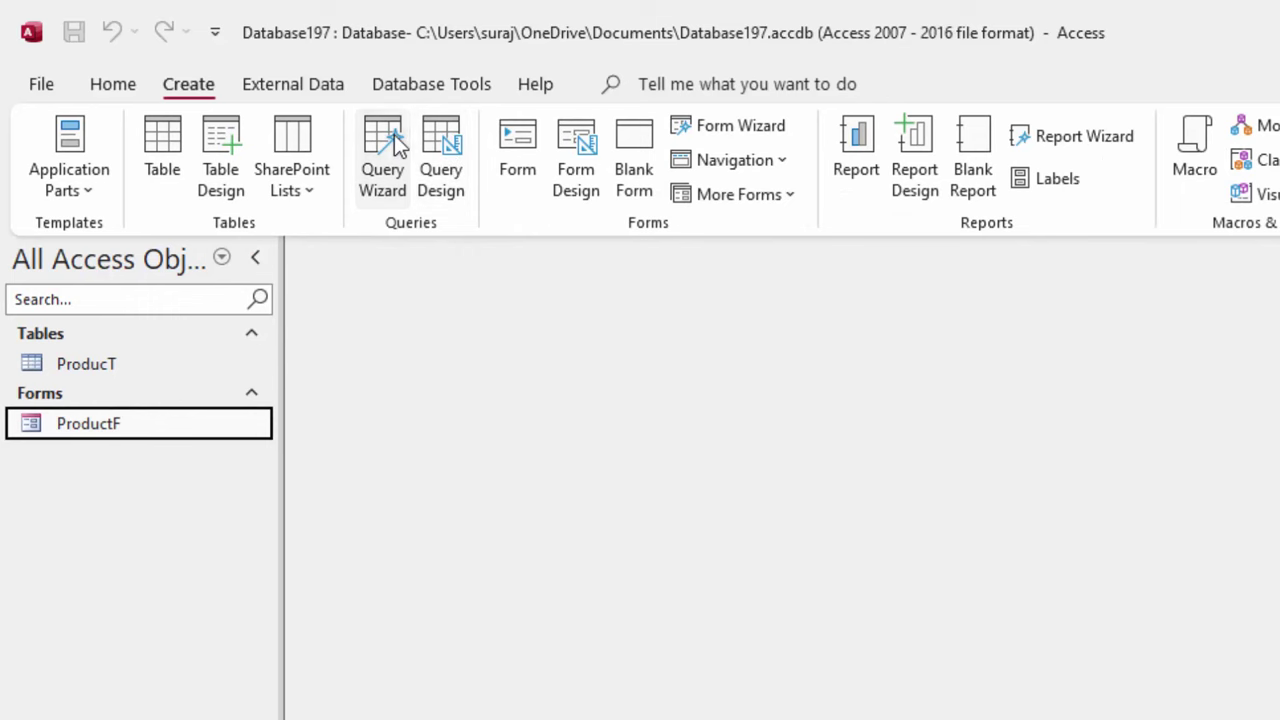
{"action": "left_click", "coordinate": [1036, 623]}
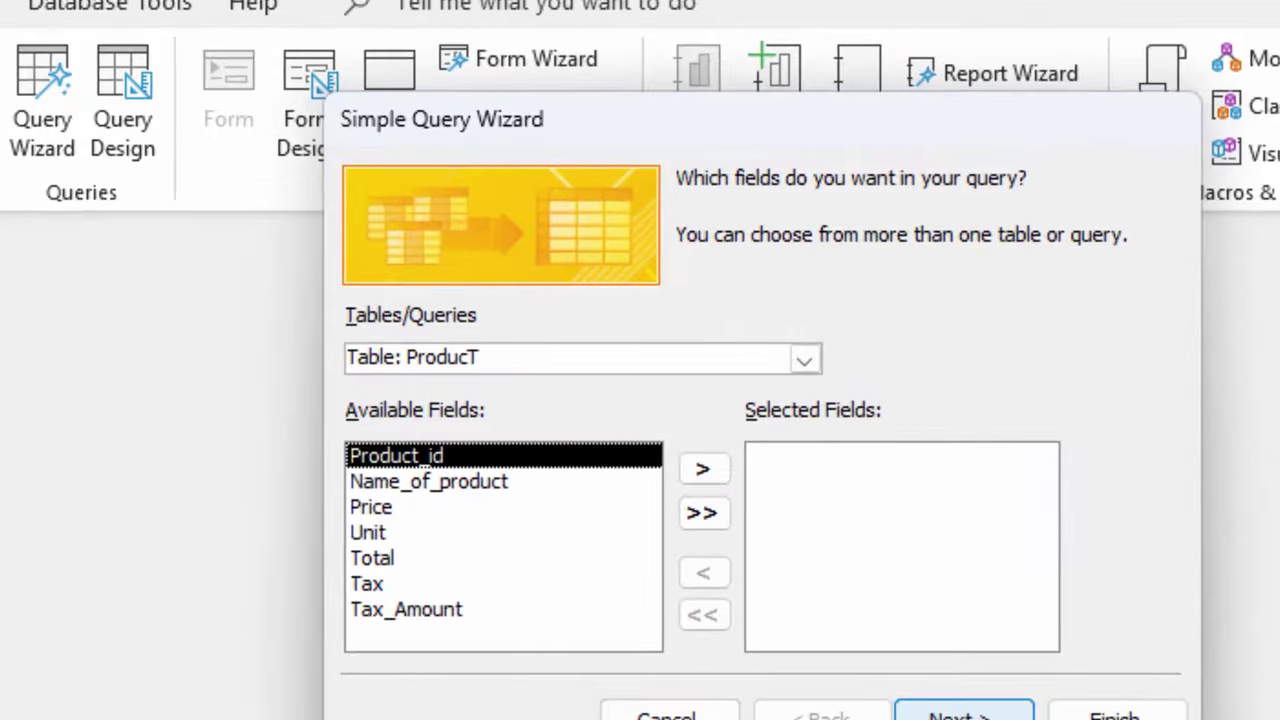
{"action": "left_click", "coordinate": [982, 712]}
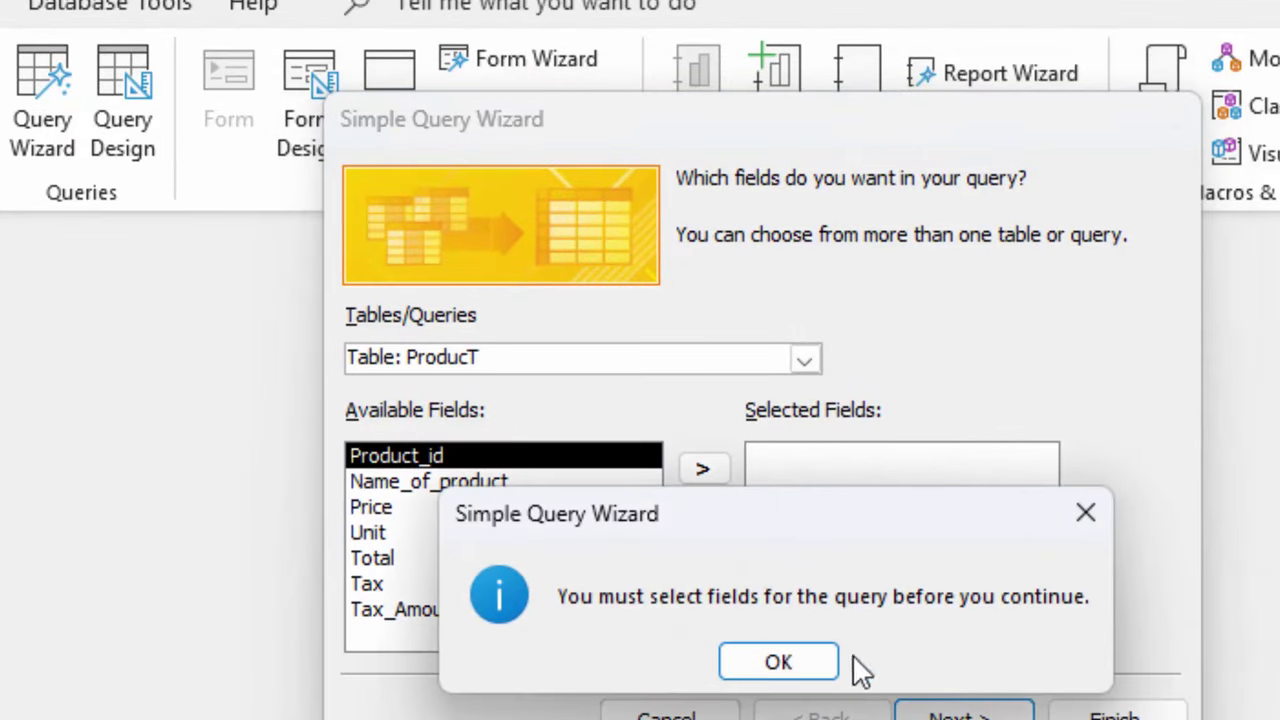
{"action": "left_click", "coordinate": [814, 668]}
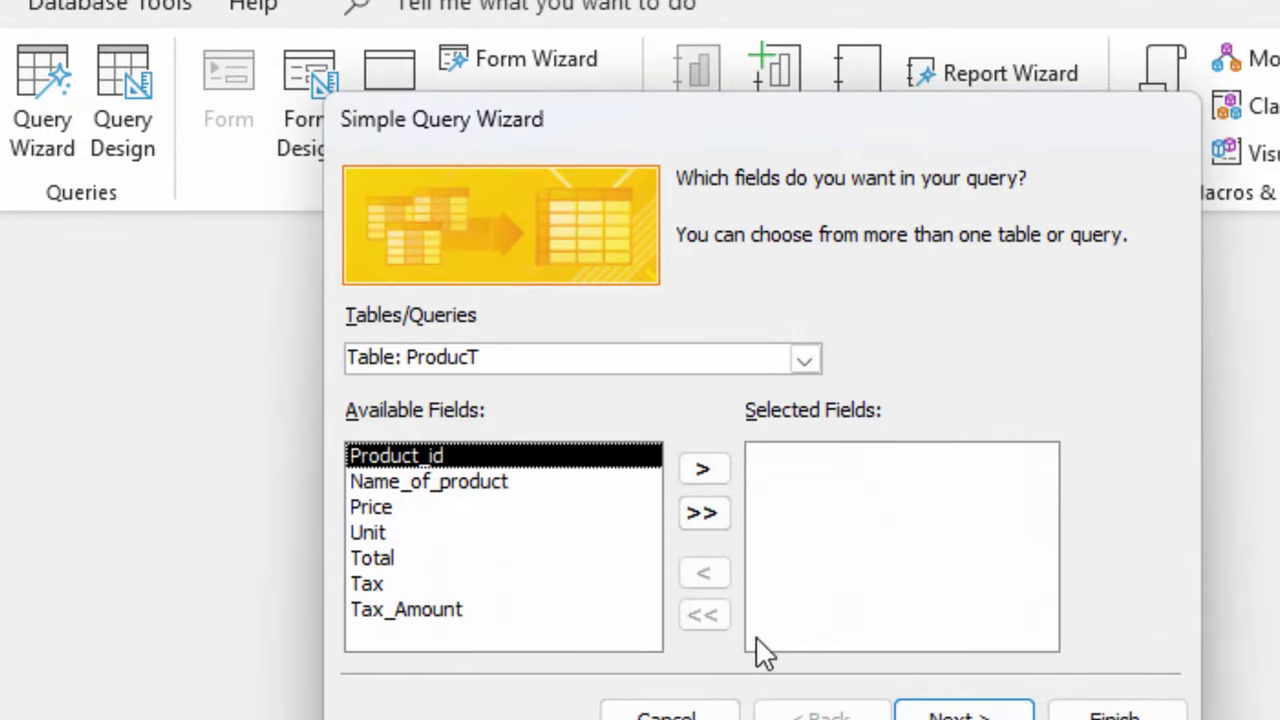
{"action": "left_click", "coordinate": [702, 512]}
{"action": "left_click", "coordinate": [930, 714]}
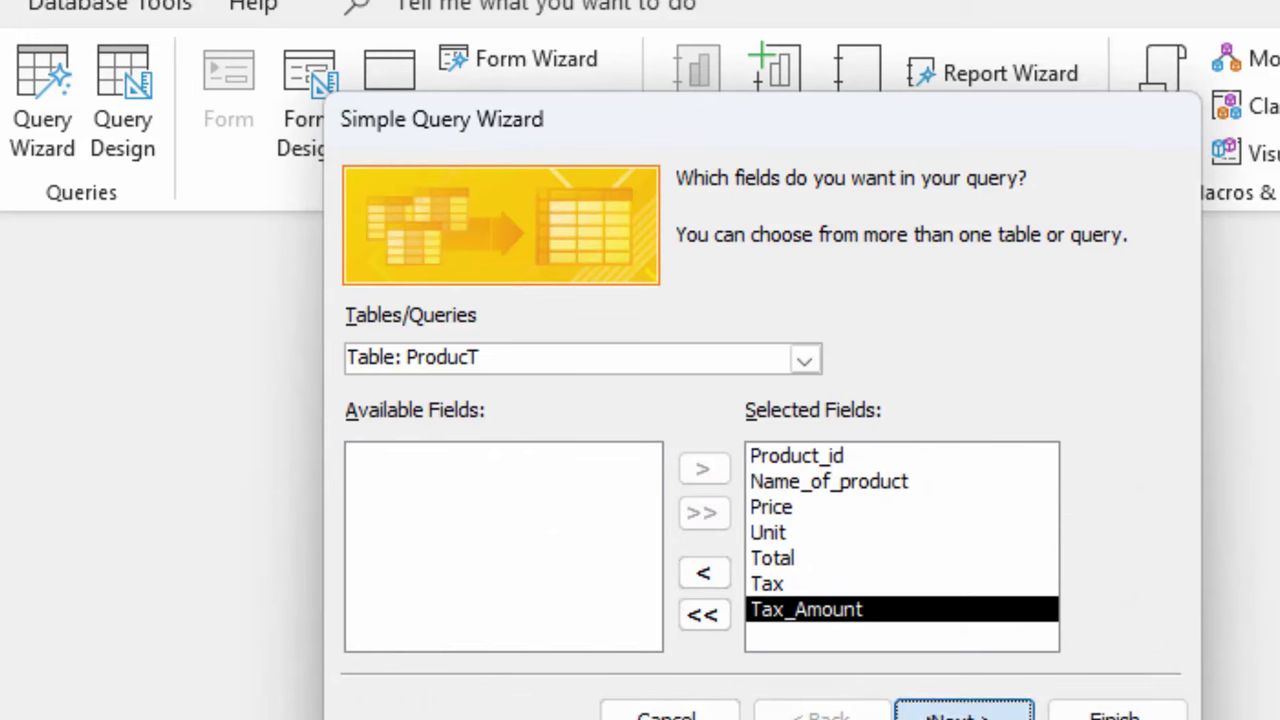
{"action": "left_click", "coordinate": [955, 712]}
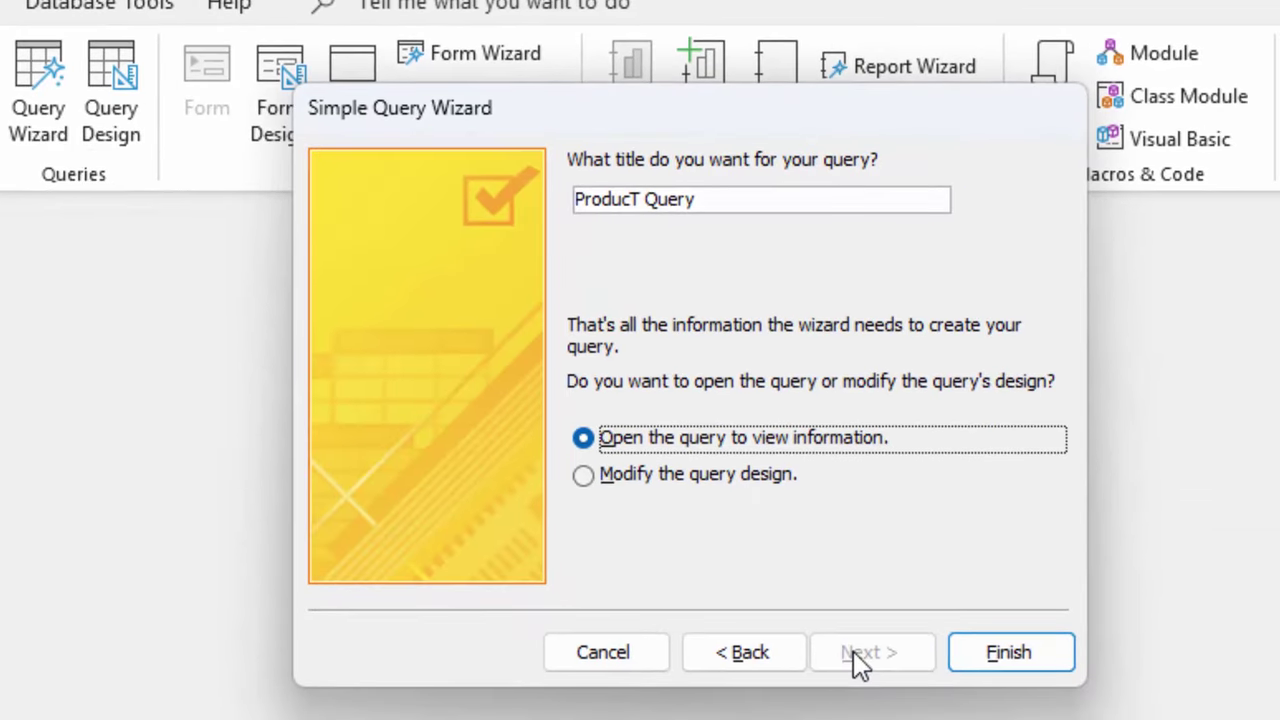
{"action": "left_click", "coordinate": [736, 474]}
{"action": "left_click", "coordinate": [1010, 656]}
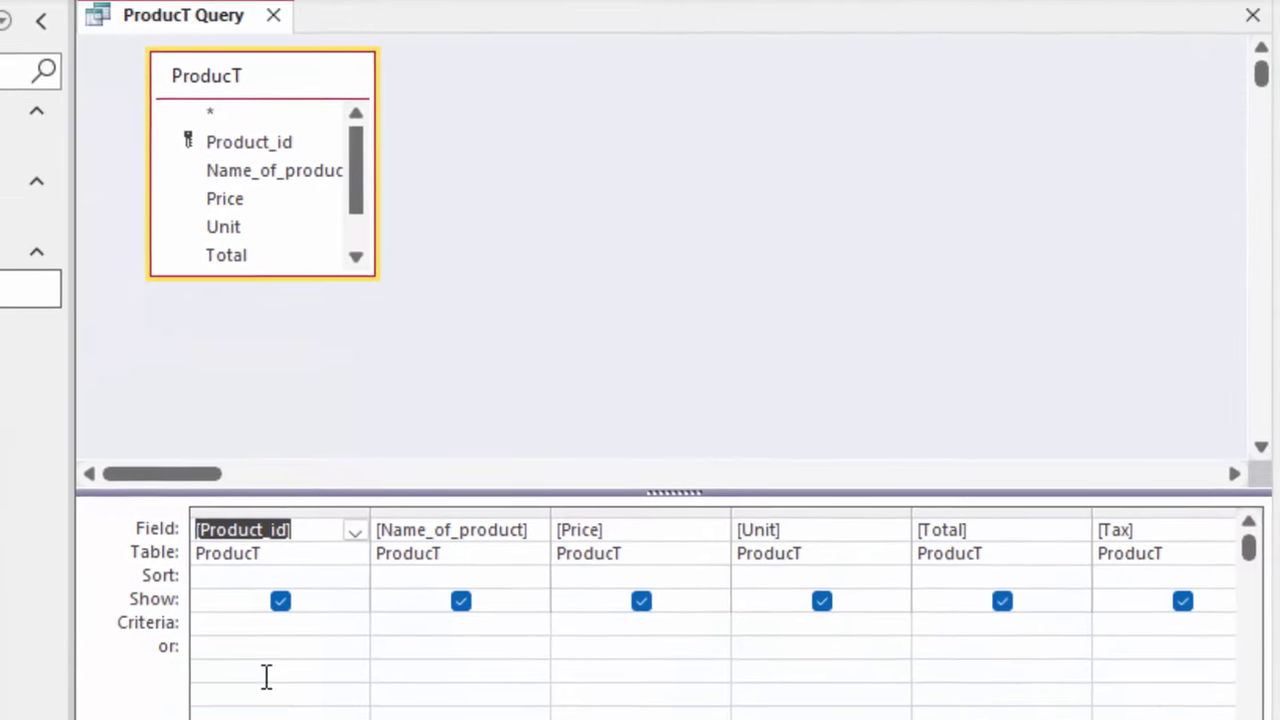
Step: Set the Product_id criteria to [Forms]![ProductF]![Product_id], then save and close the query
{"action": "left_click", "coordinate": [239, 571]}
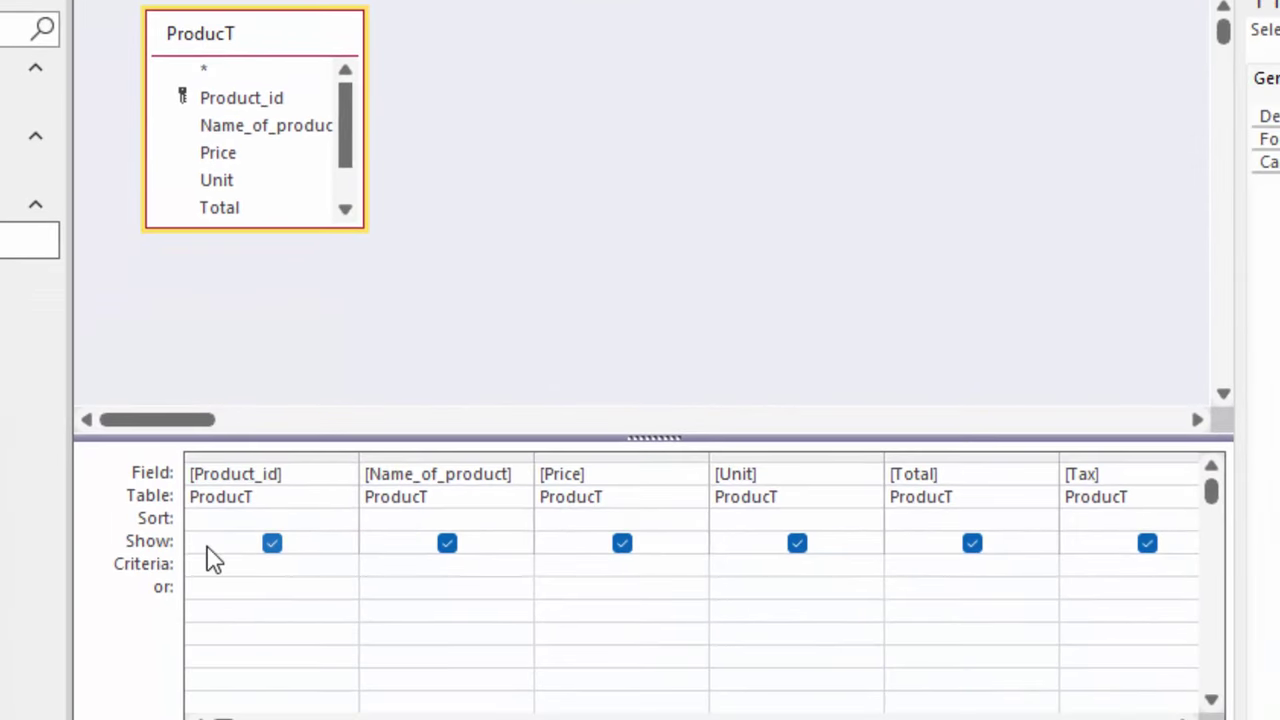
{"action": "type", "text": "F"}
{"action": "type", "text": "orms]"}
{"action": "type", "text": "!"}
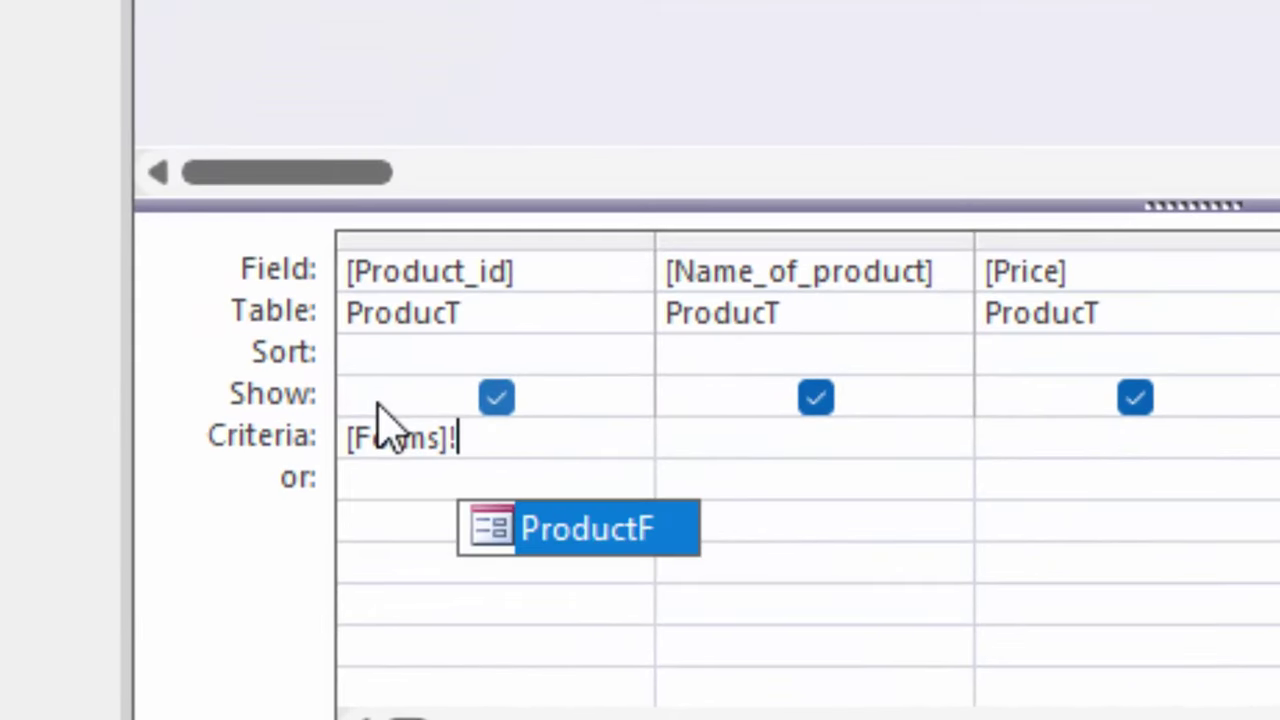
{"action": "key", "text": "Tab"}
{"action": "type", "text": "!"}
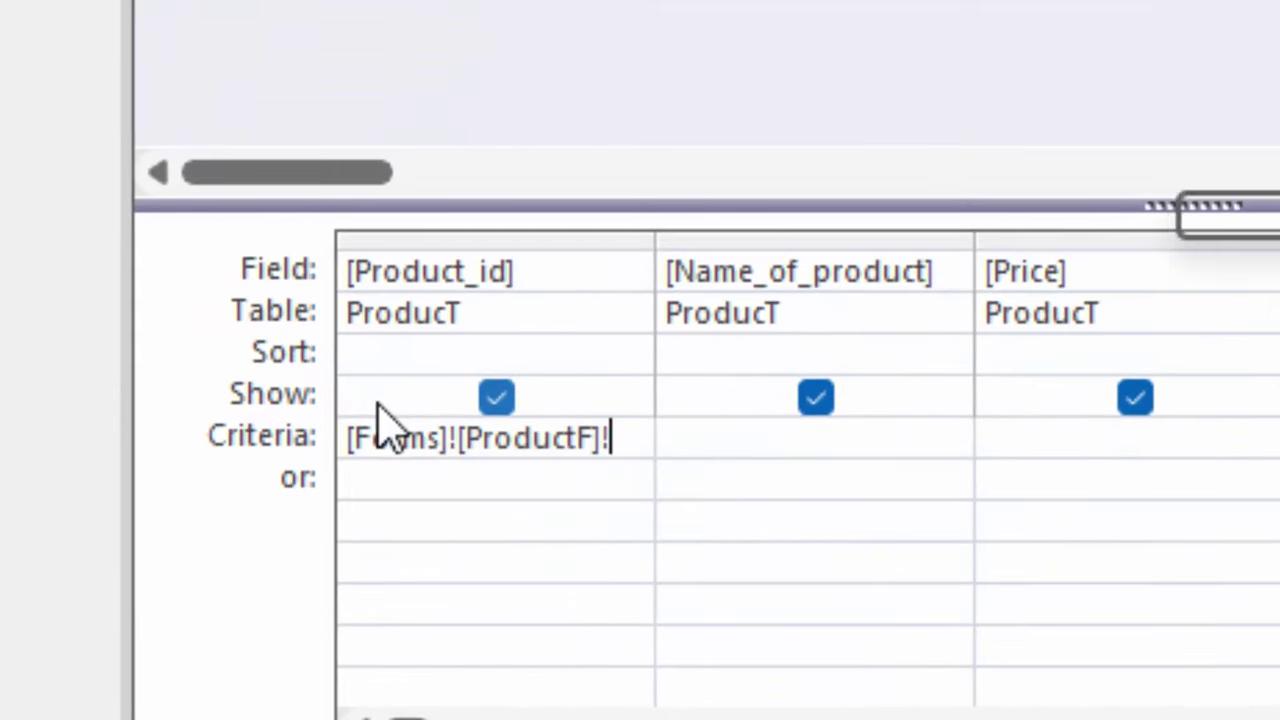
{"action": "type", "text": "[R"}
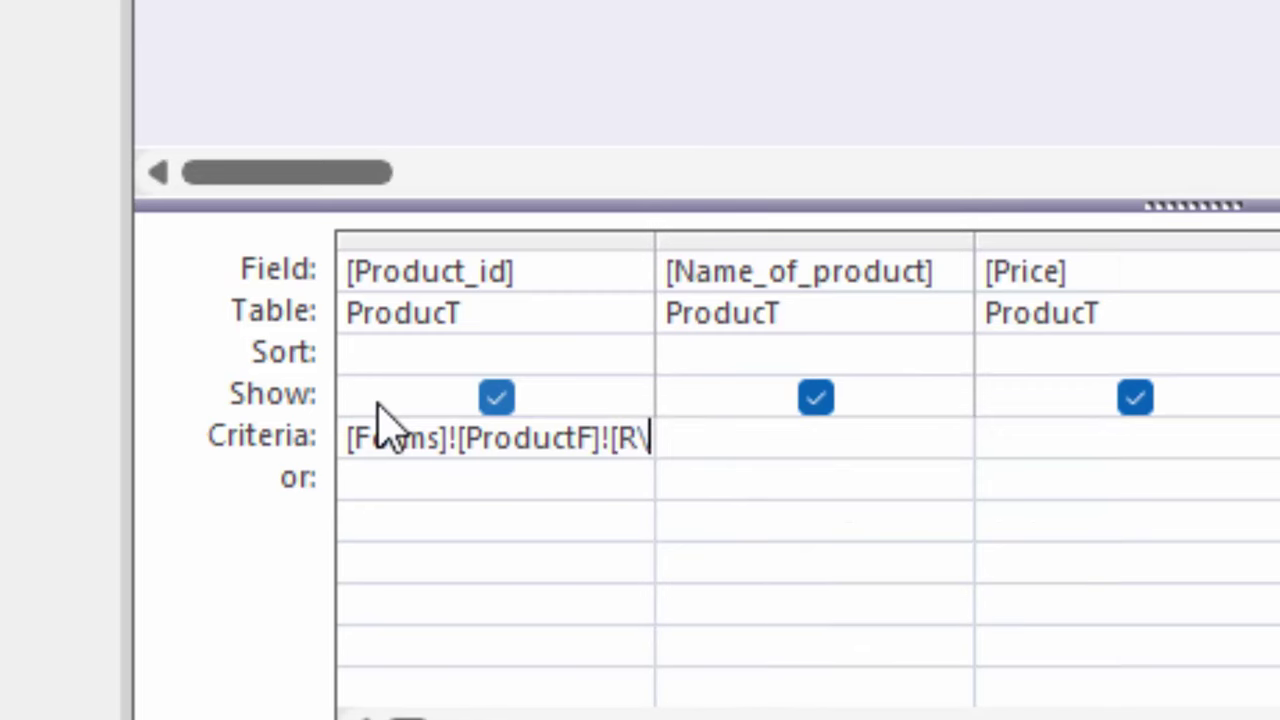
{"action": "key", "text": "BackSpace"}
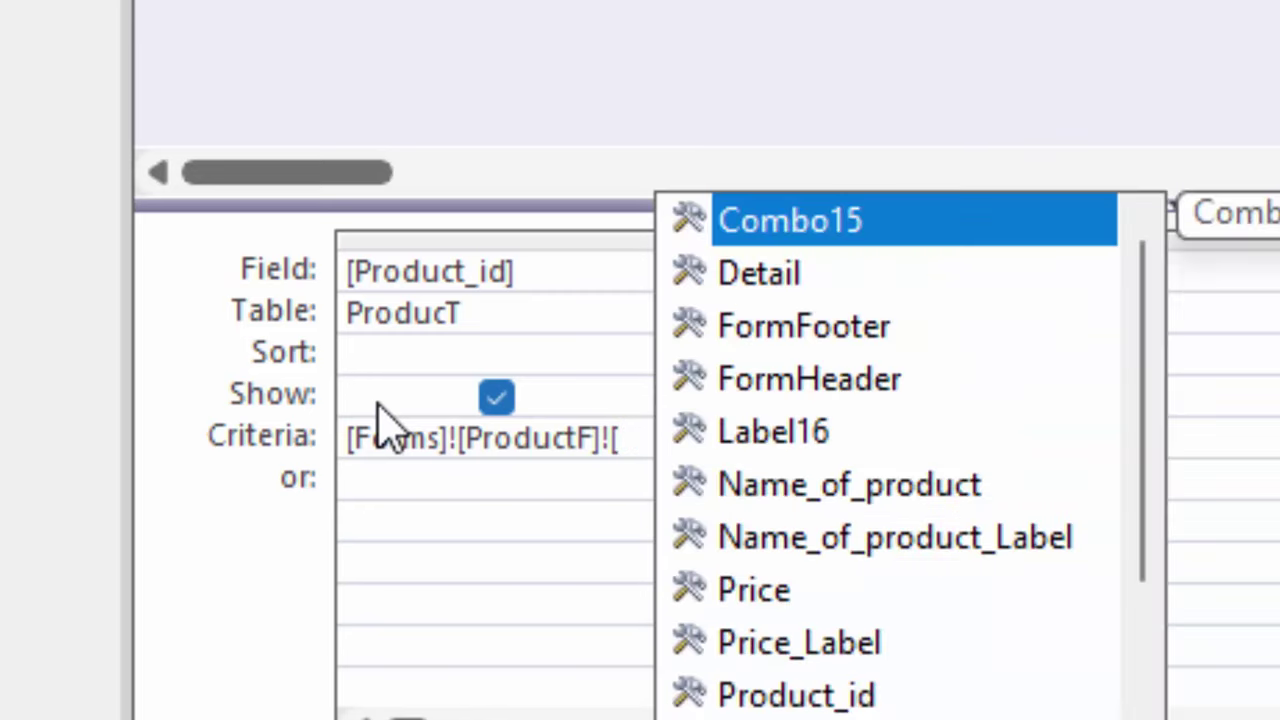
{"action": "type", "text": "Pr"}
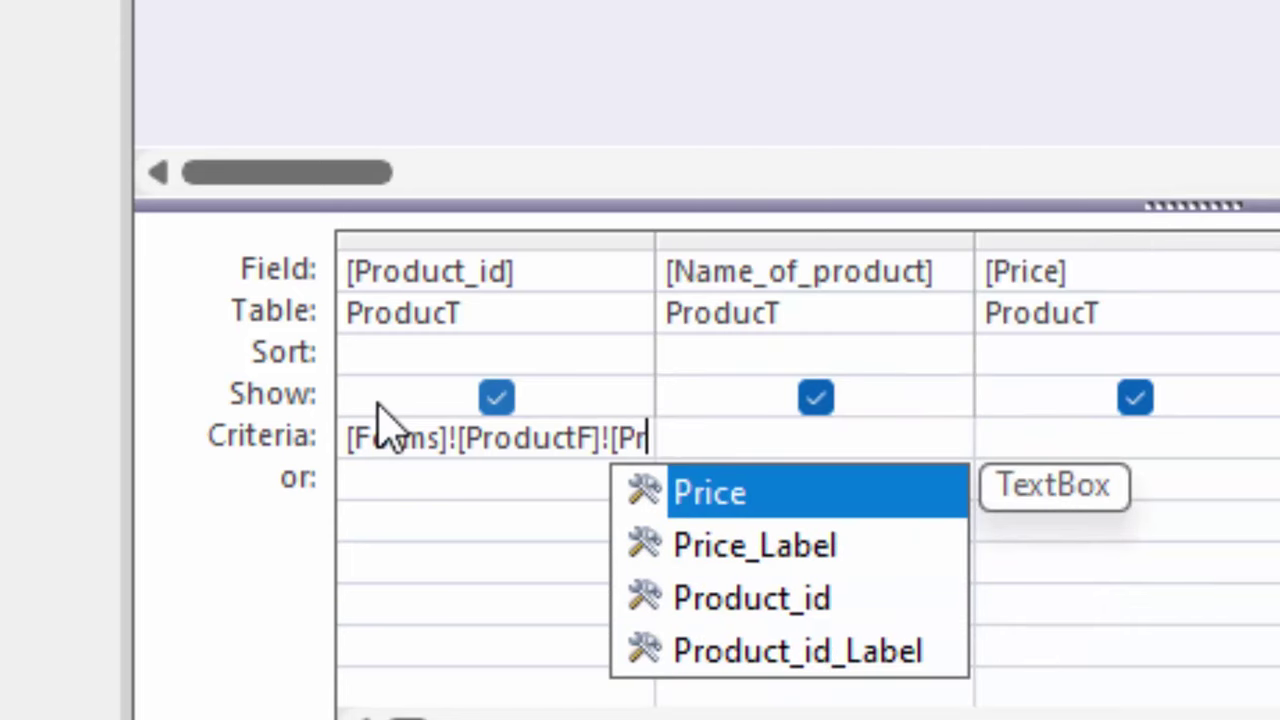
{"action": "type", "text": "o"}
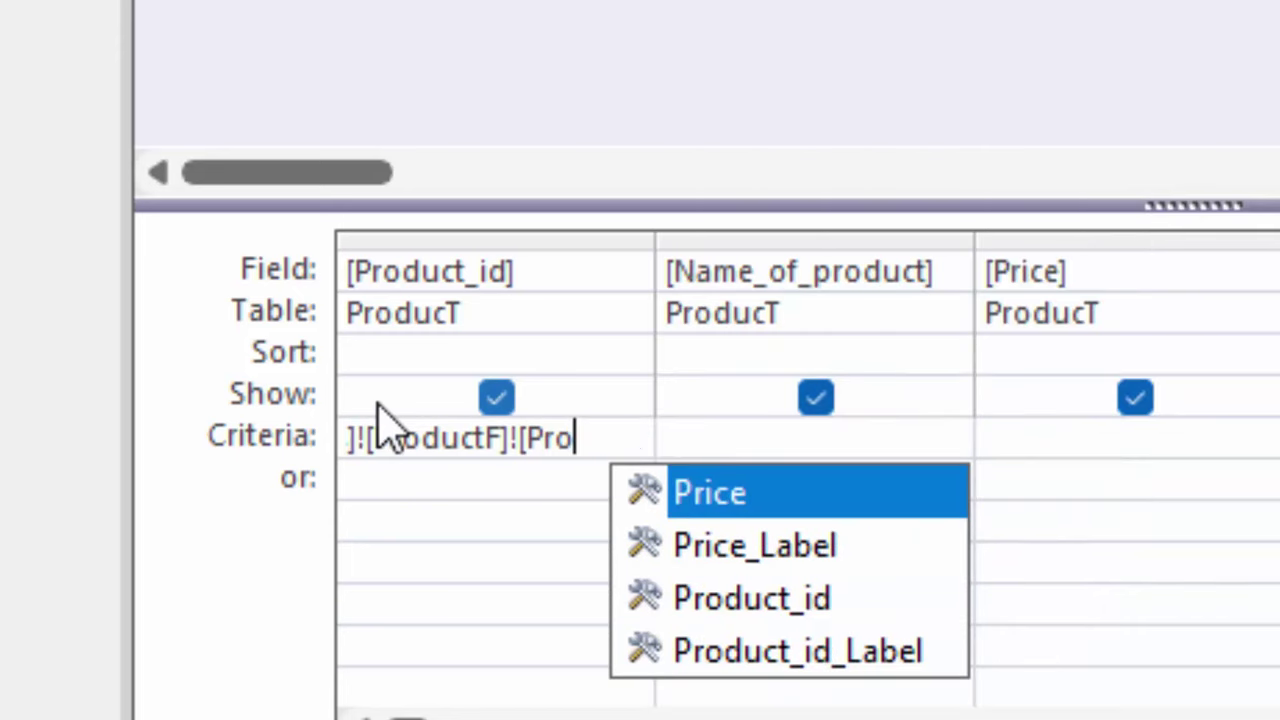
{"action": "type", "text": "d"}
{"action": "key", "text": "Tab"}
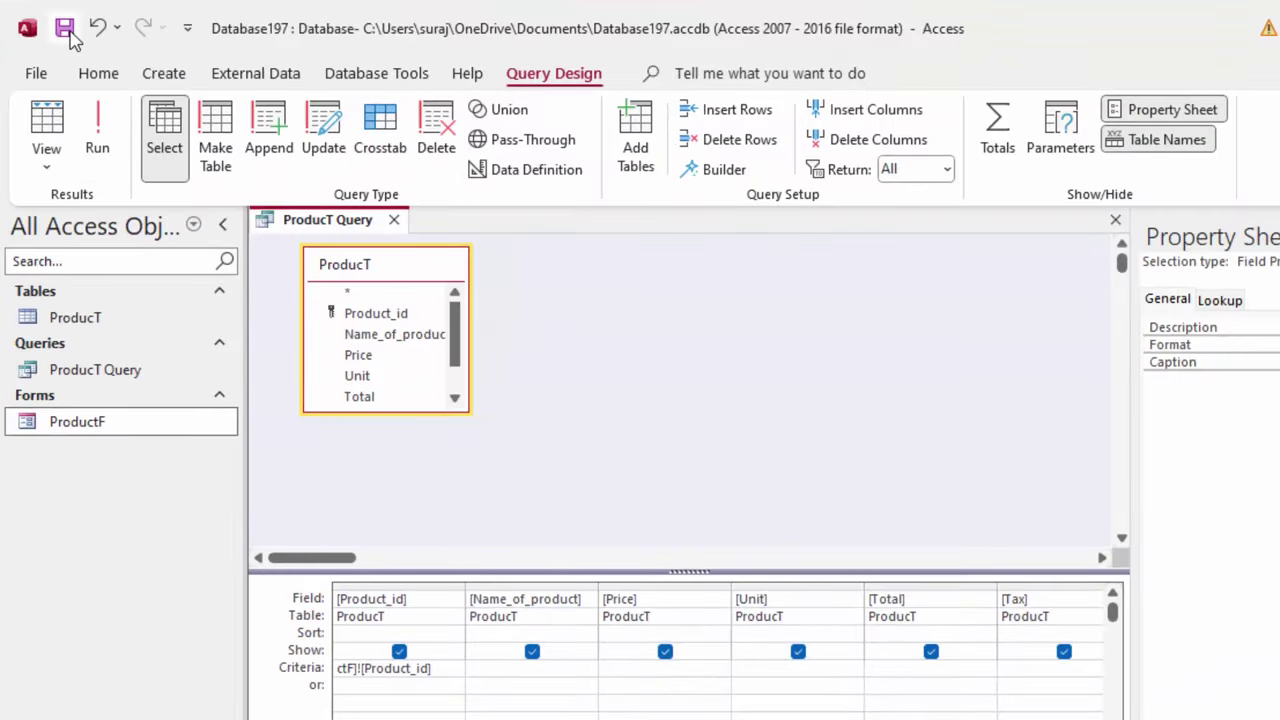
{"action": "left_click", "coordinate": [65, 29]}
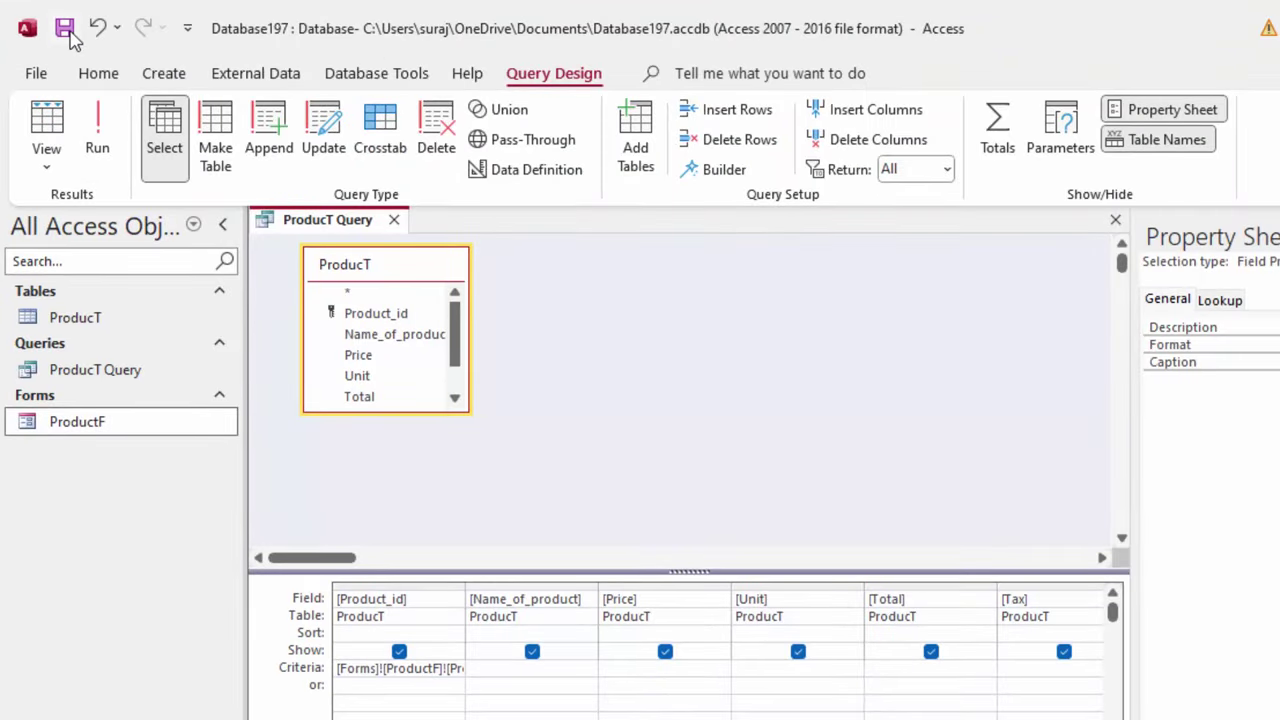
{"action": "left_click", "coordinate": [395, 221]}
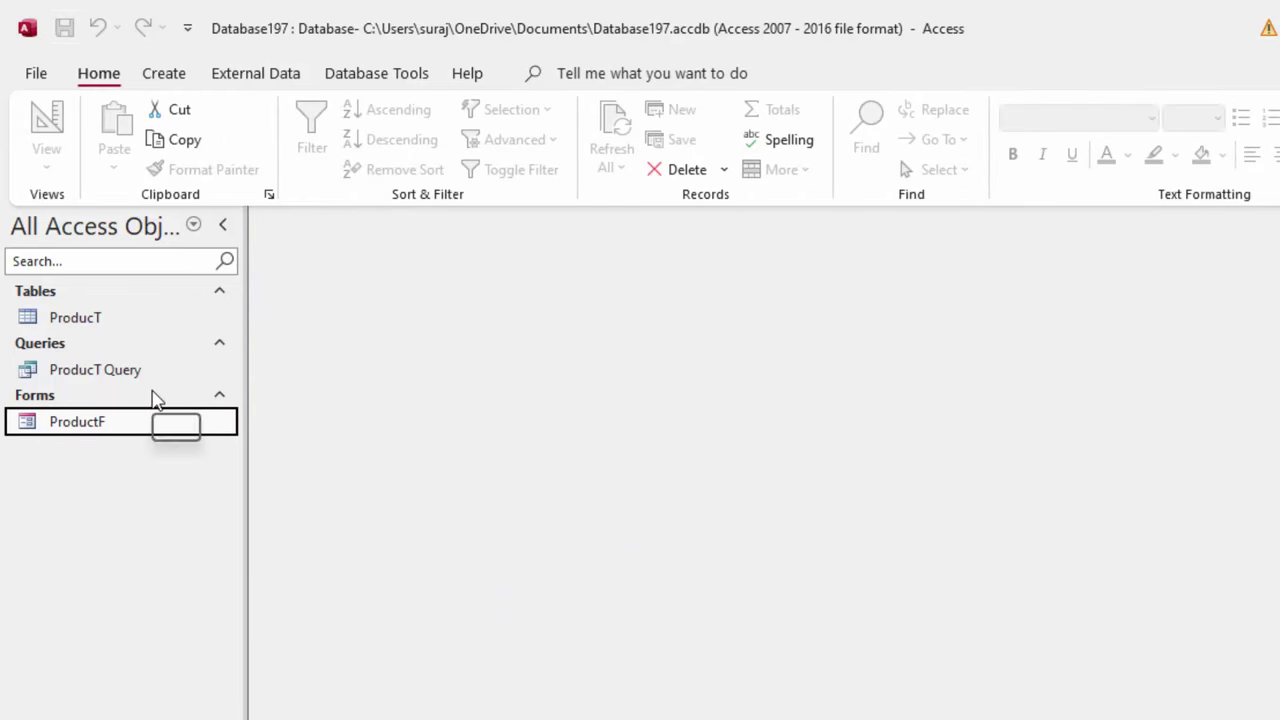
Step: Start the Report Wizard on ProducT Query and add all its fields
{"action": "left_click", "coordinate": [164, 73]}
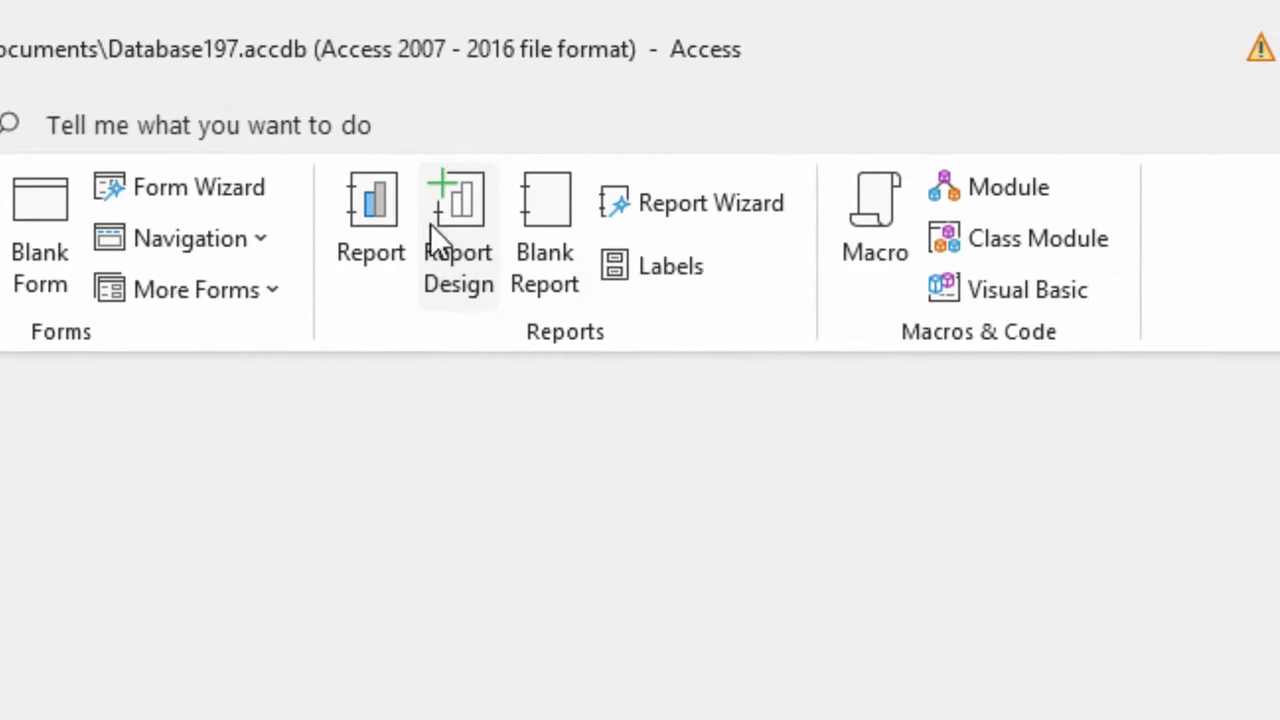
{"action": "left_click", "coordinate": [873, 137]}
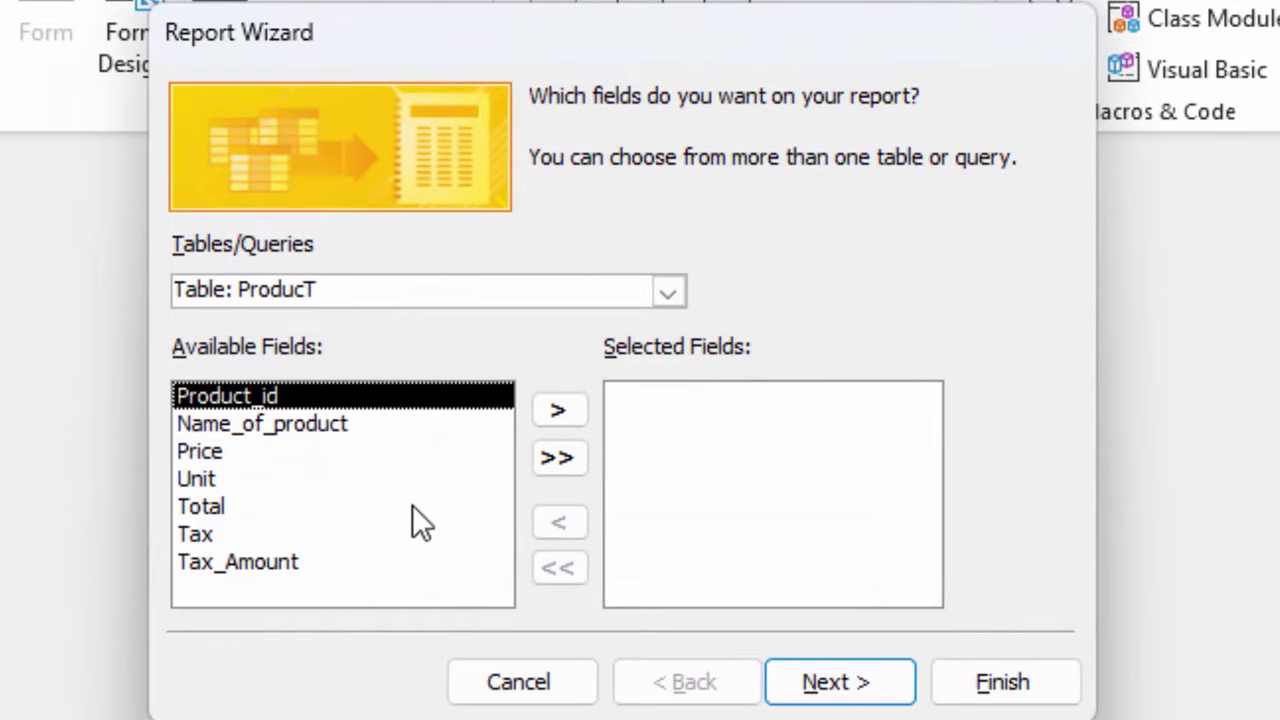
{"action": "left_click", "coordinate": [668, 292]}
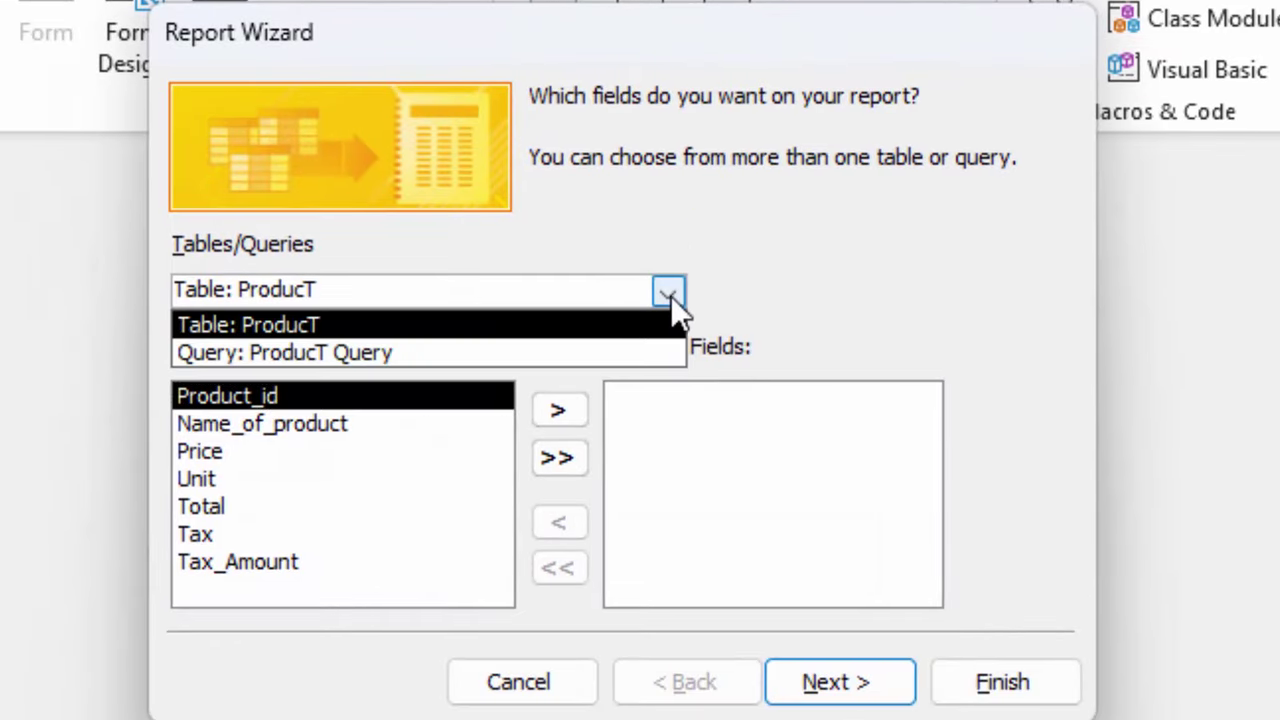
{"action": "left_click", "coordinate": [588, 351]}
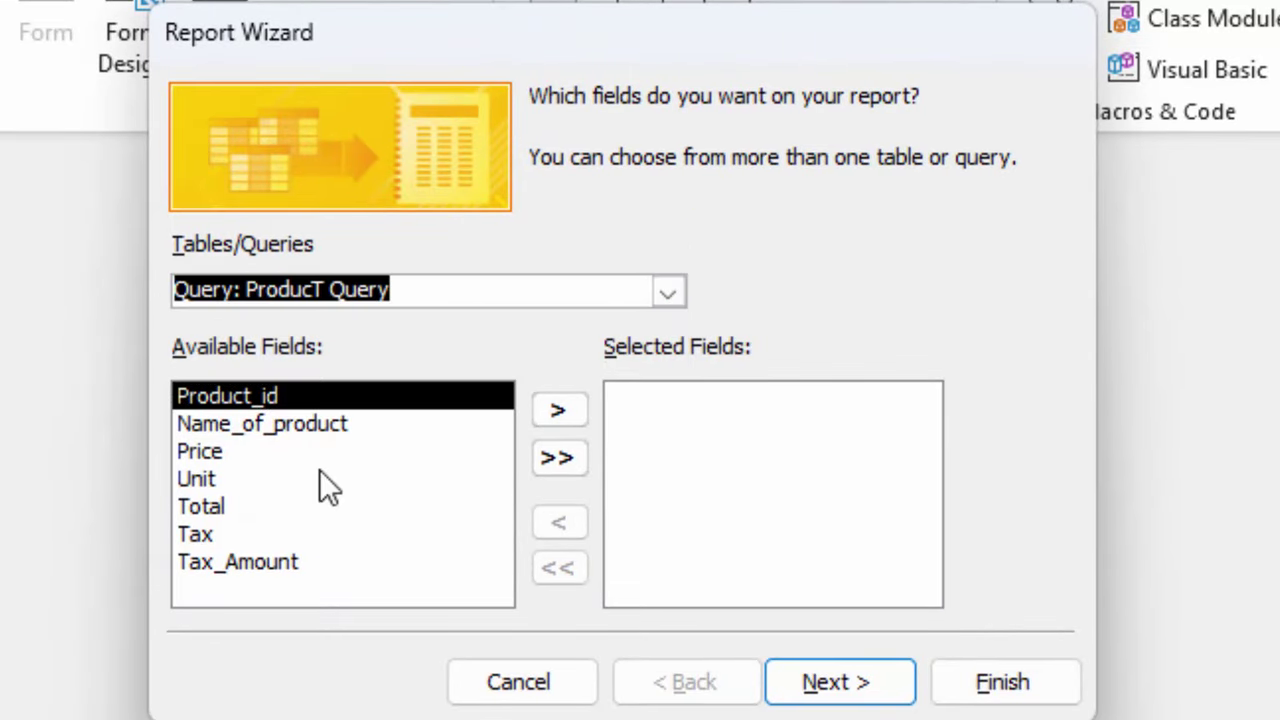
{"action": "left_click", "coordinate": [552, 460]}
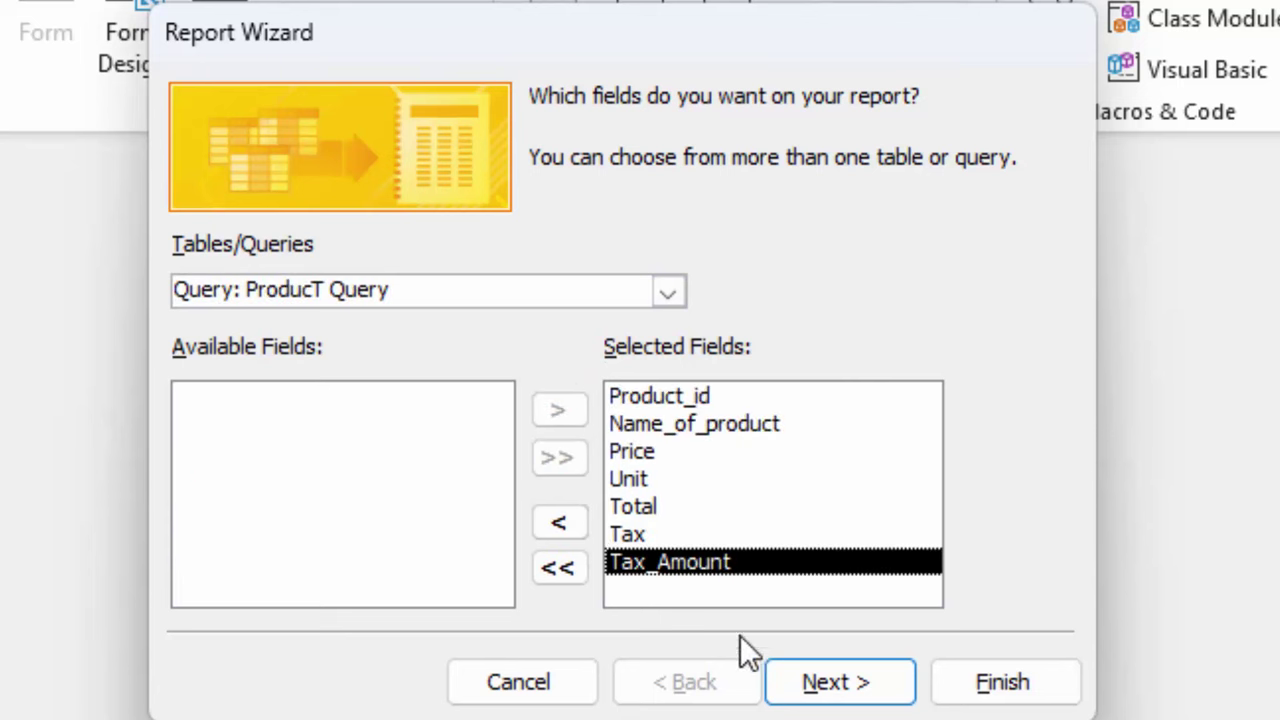
{"action": "left_click", "coordinate": [880, 683]}
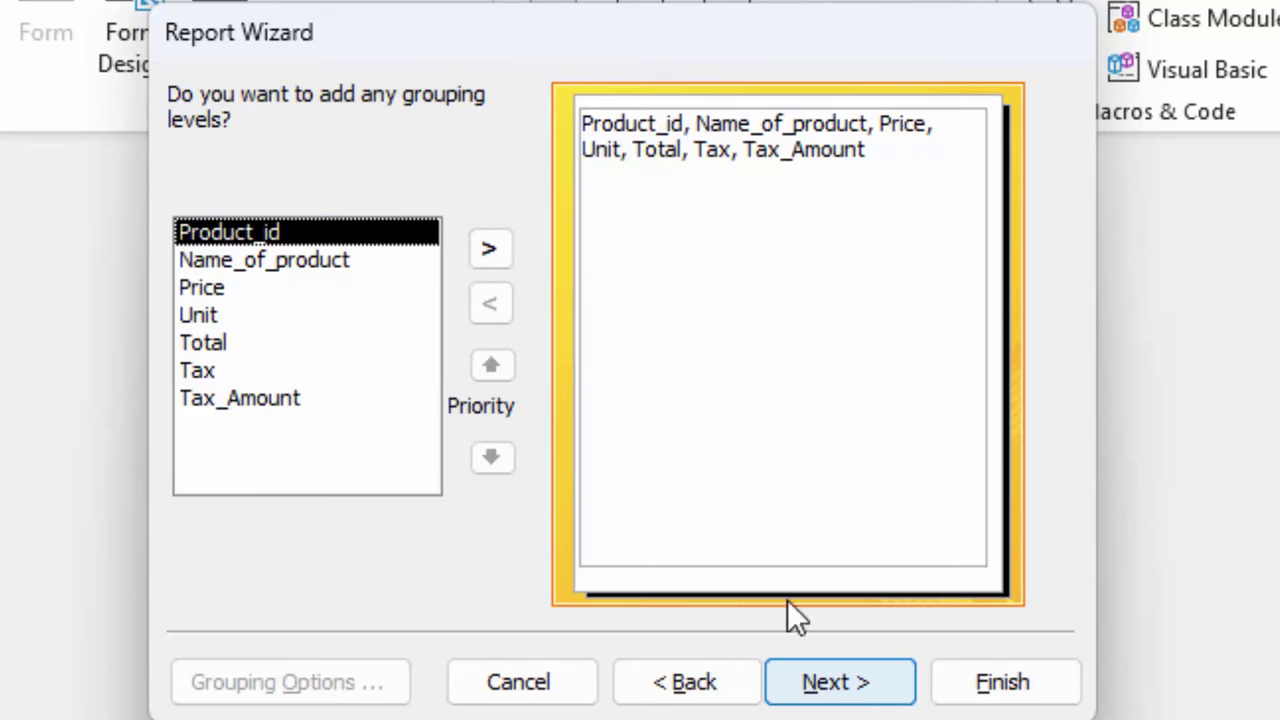
Step: Group by Product_id, choose the Outline layout, and open the report in Design View
{"action": "left_click", "coordinate": [503, 262]}
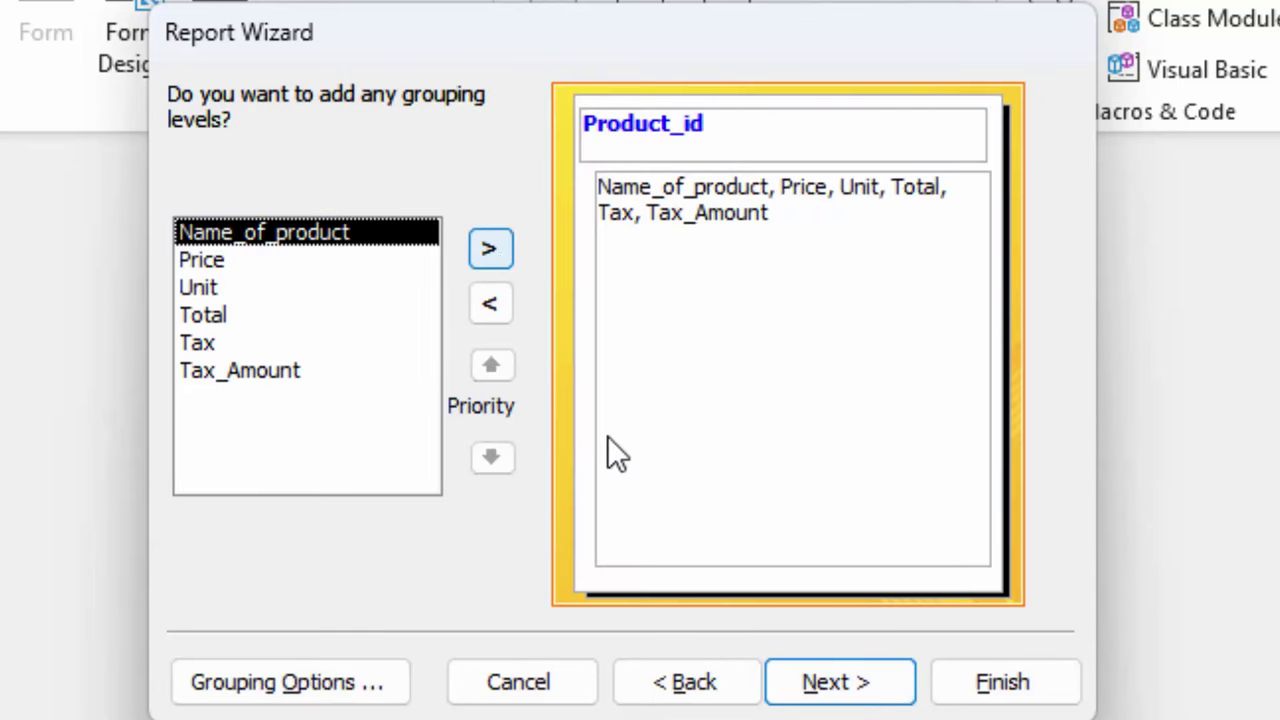
{"action": "left_click", "coordinate": [872, 684]}
{"action": "left_click", "coordinate": [880, 688]}
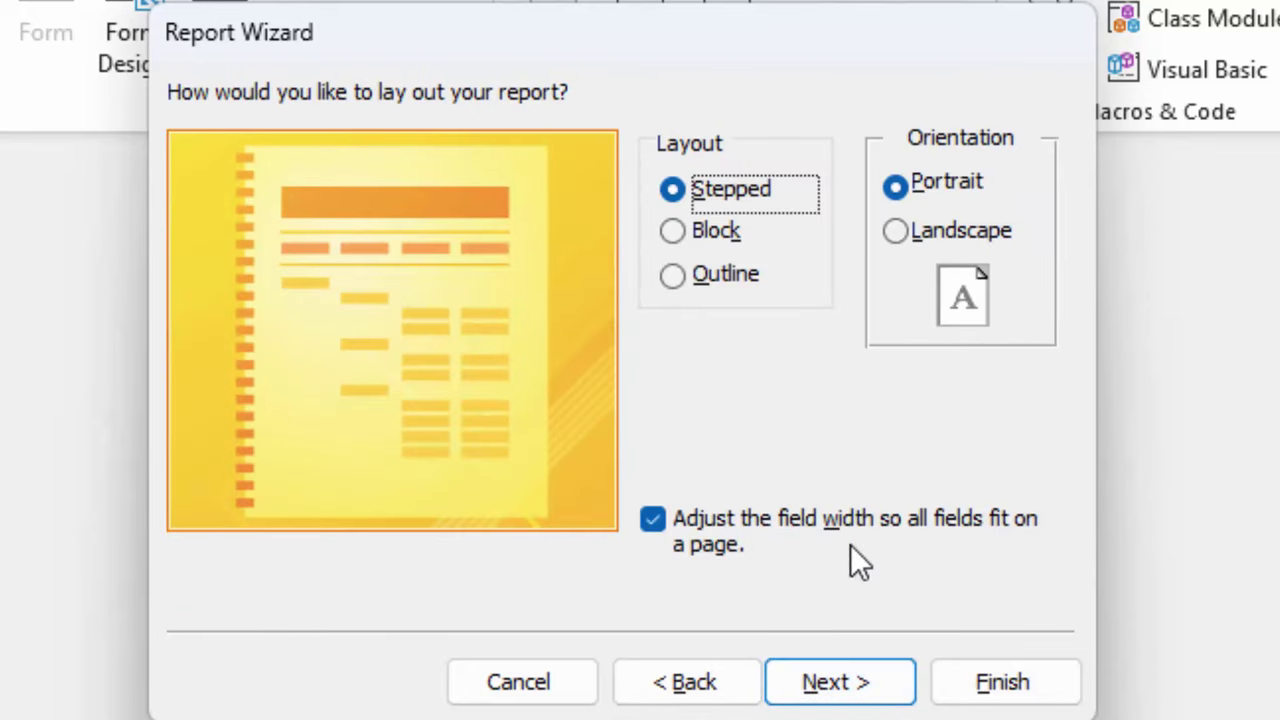
{"action": "left_click", "coordinate": [736, 231]}
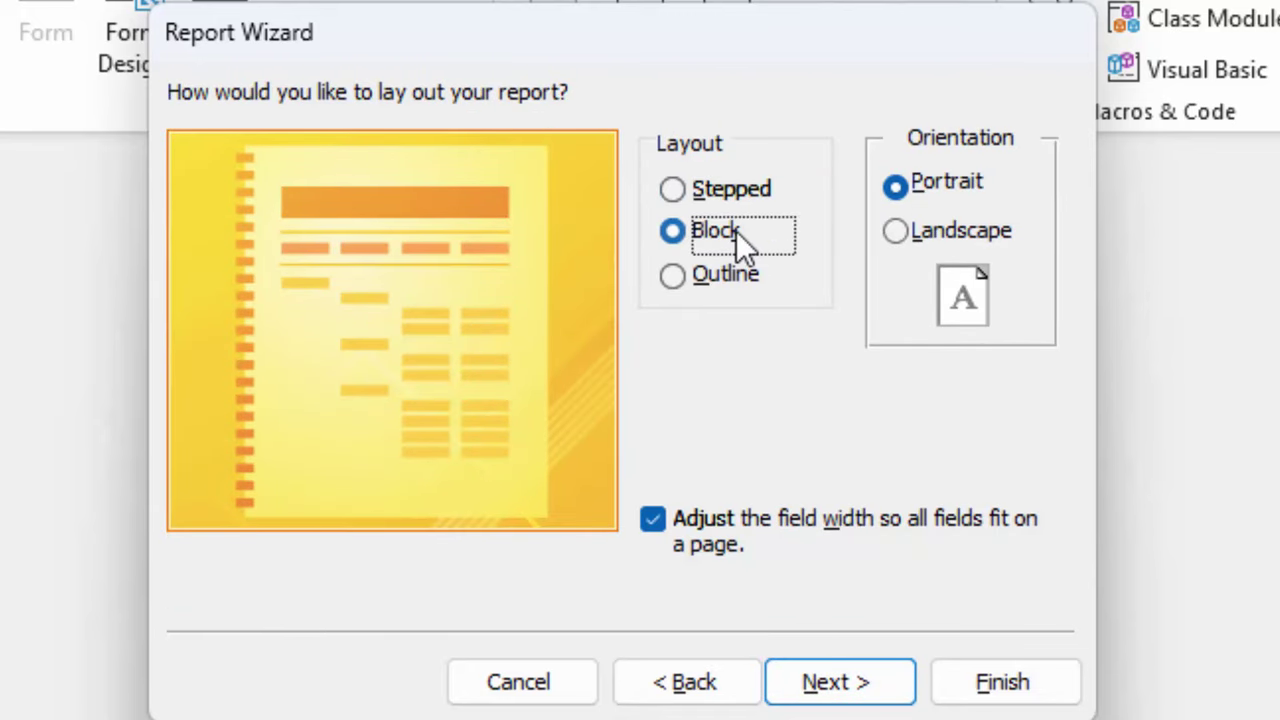
{"action": "left_click", "coordinate": [736, 288]}
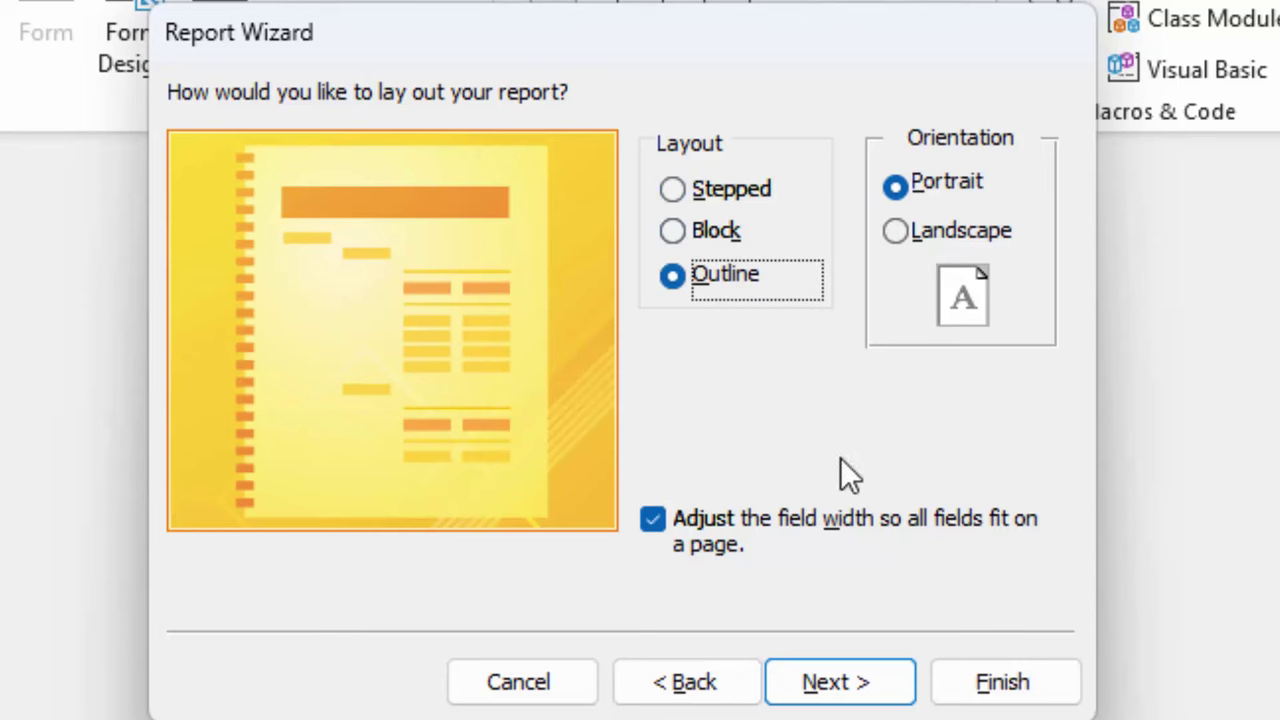
{"action": "left_click", "coordinate": [857, 684]}
{"action": "left_click", "coordinate": [635, 473]}
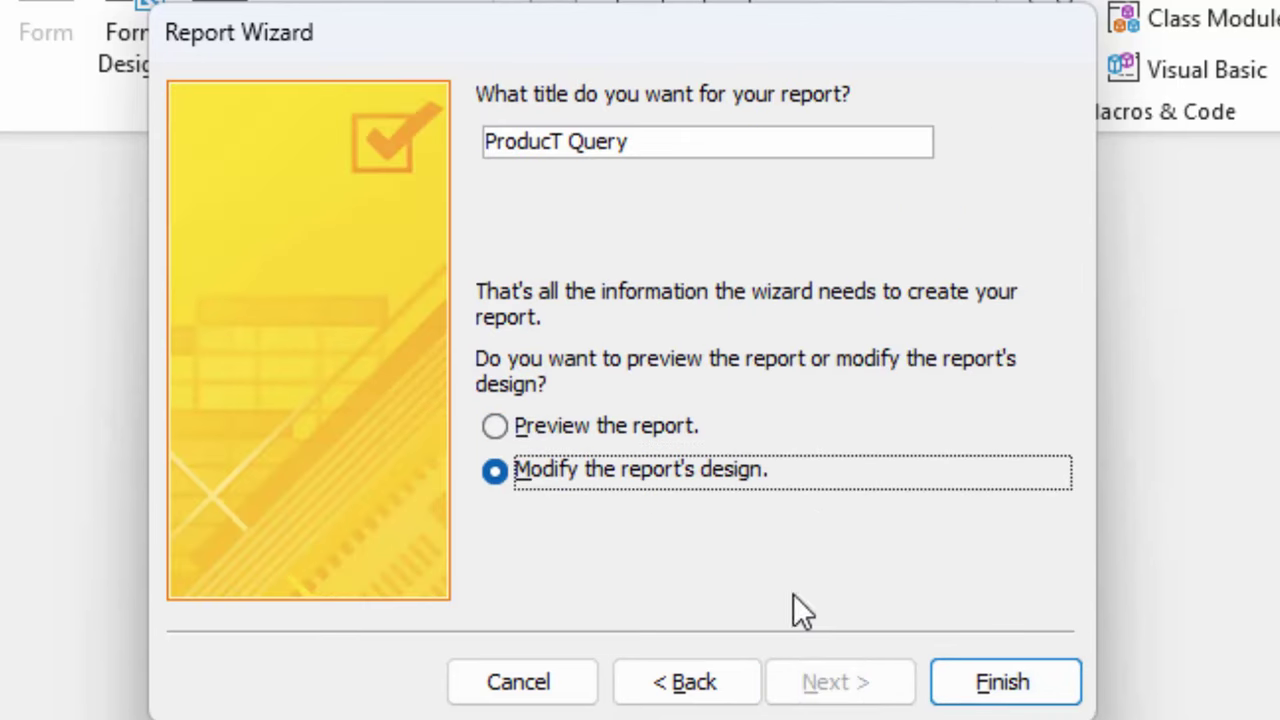
{"action": "left_click", "coordinate": [1003, 682]}
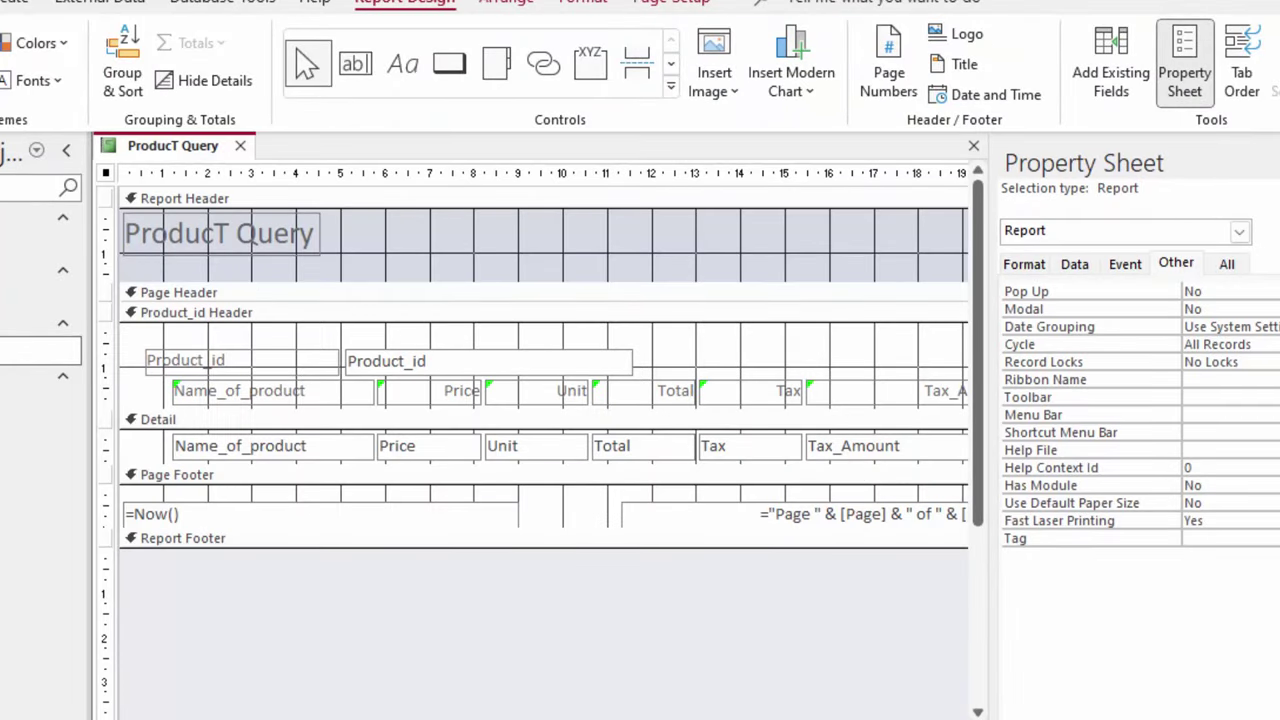
Step: Select all report controls and make their text black and bold
{"action": "key", "text": "F4"}
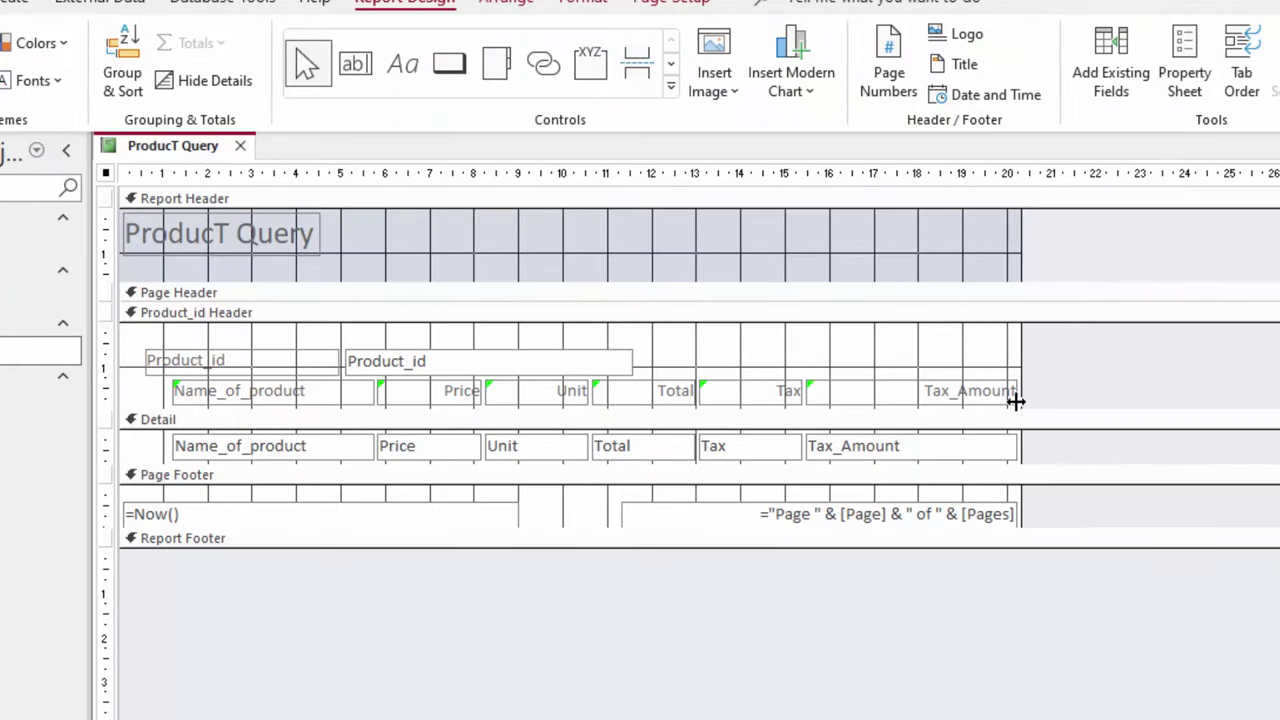
{"action": "left_click_drag", "start_coordinate": [946, 411], "coordinate": [944, 408]}
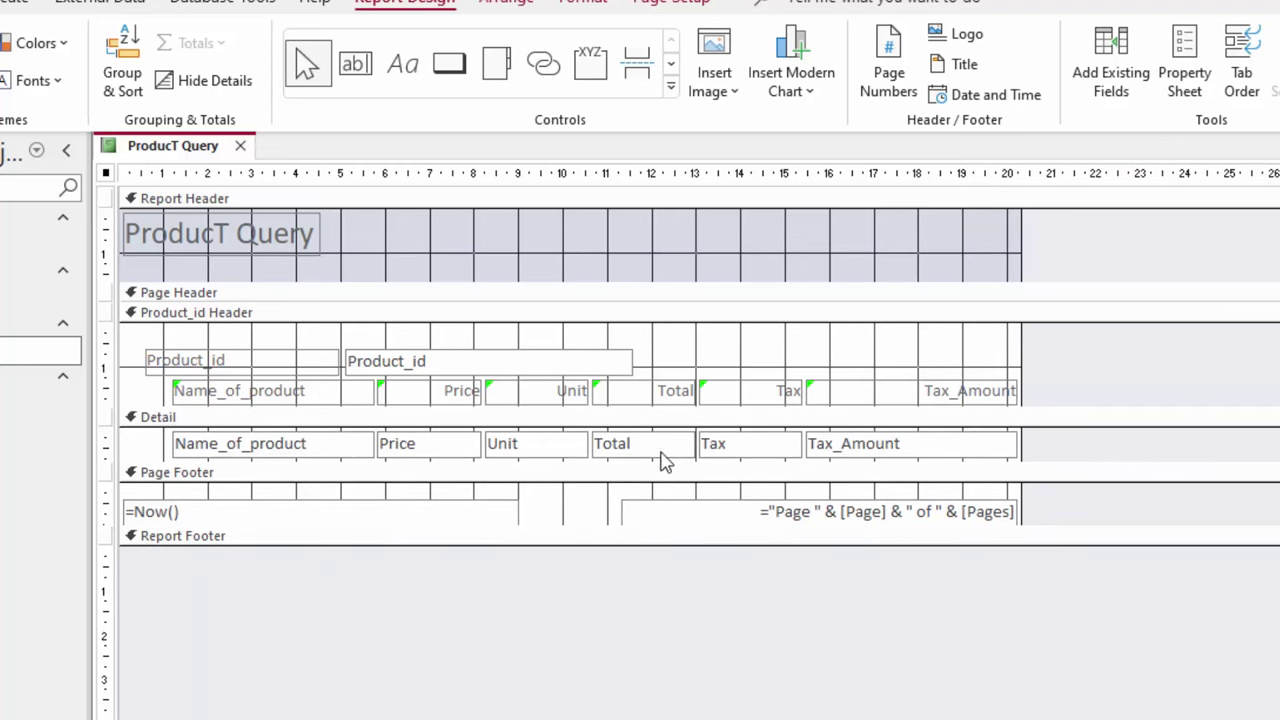
{"action": "key", "text": "ctrl+a"}
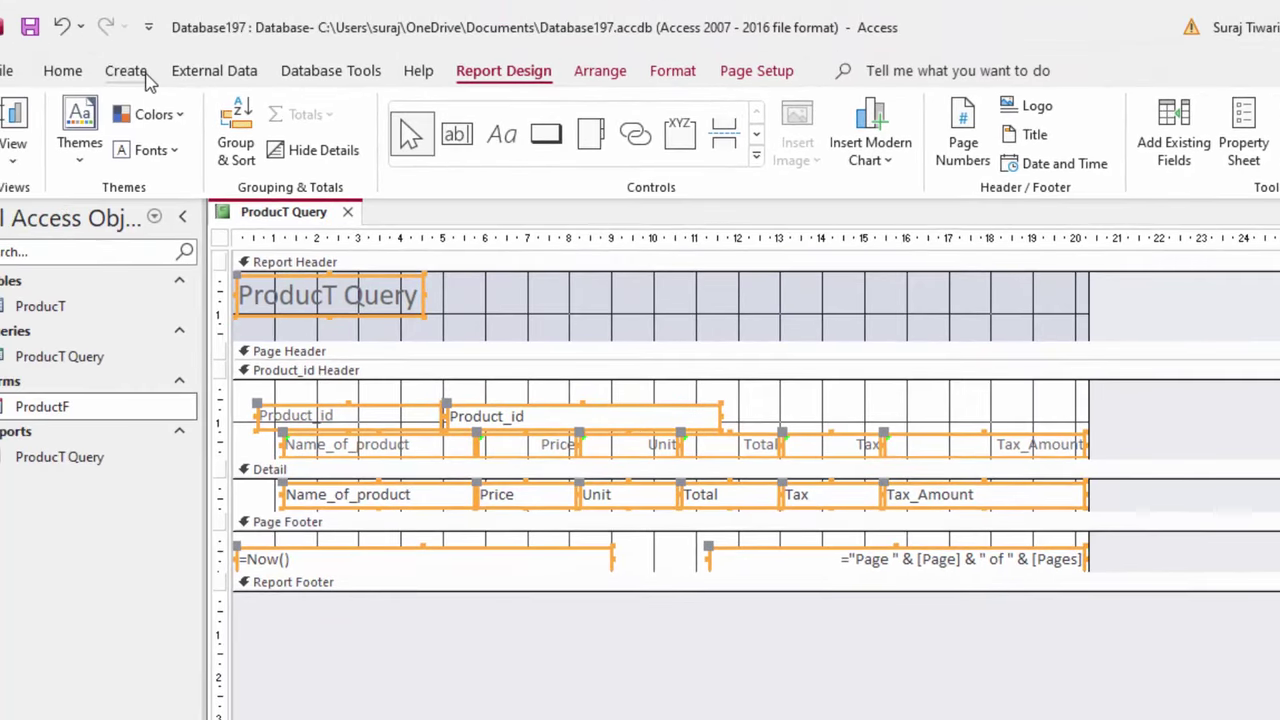
{"action": "left_click", "coordinate": [62, 72]}
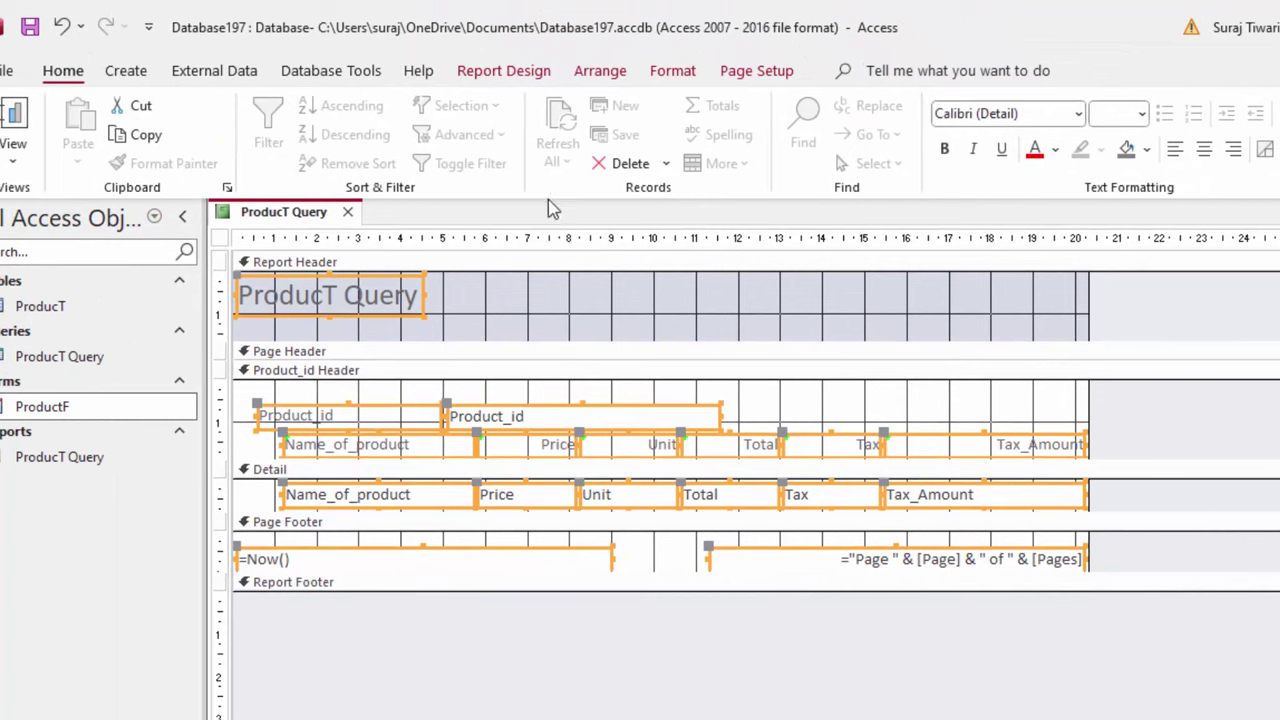
{"action": "left_click", "coordinate": [1055, 149]}
{"action": "left_click", "coordinate": [1051, 243]}
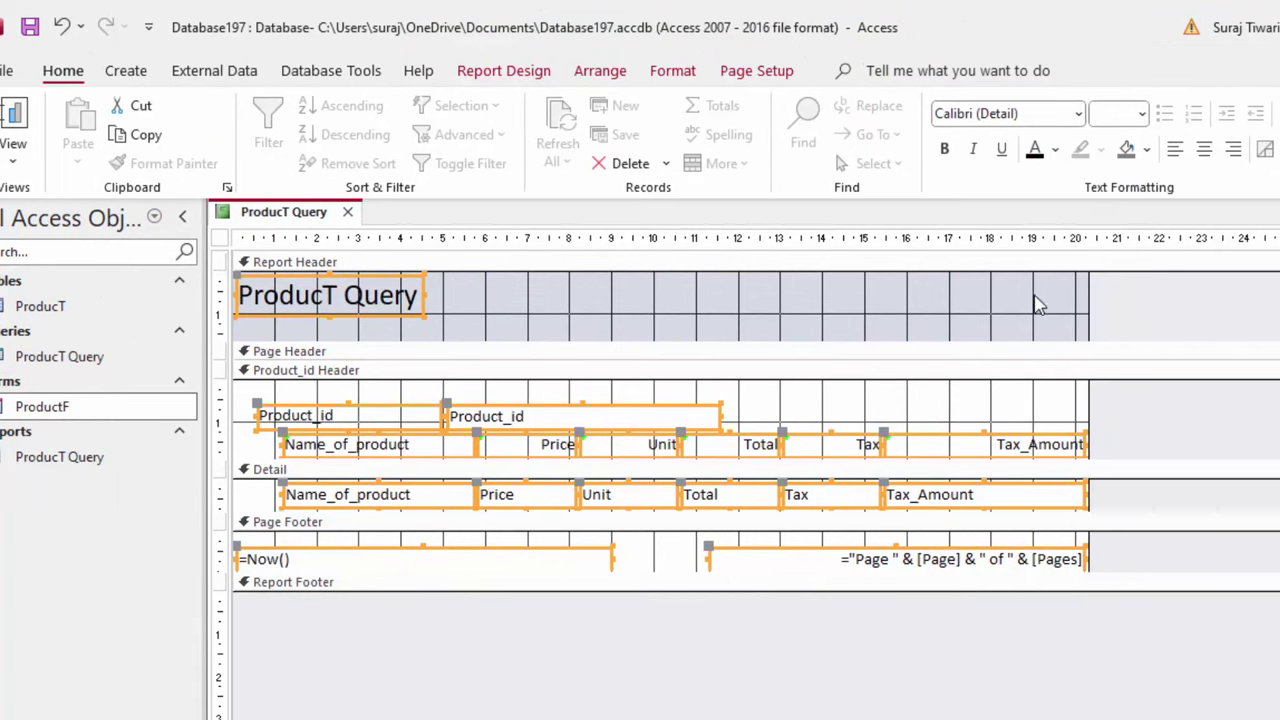
{"action": "key", "text": "ctrl+b"}
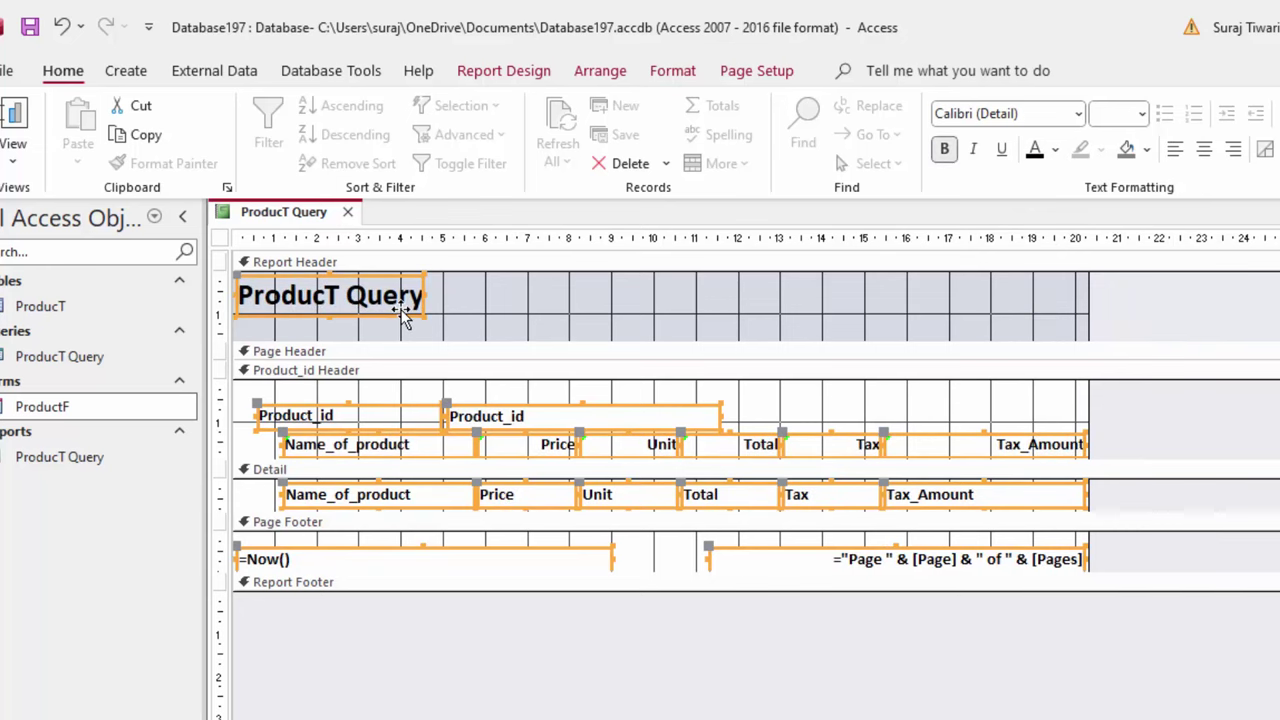
{"action": "key", "text": "Delete"}
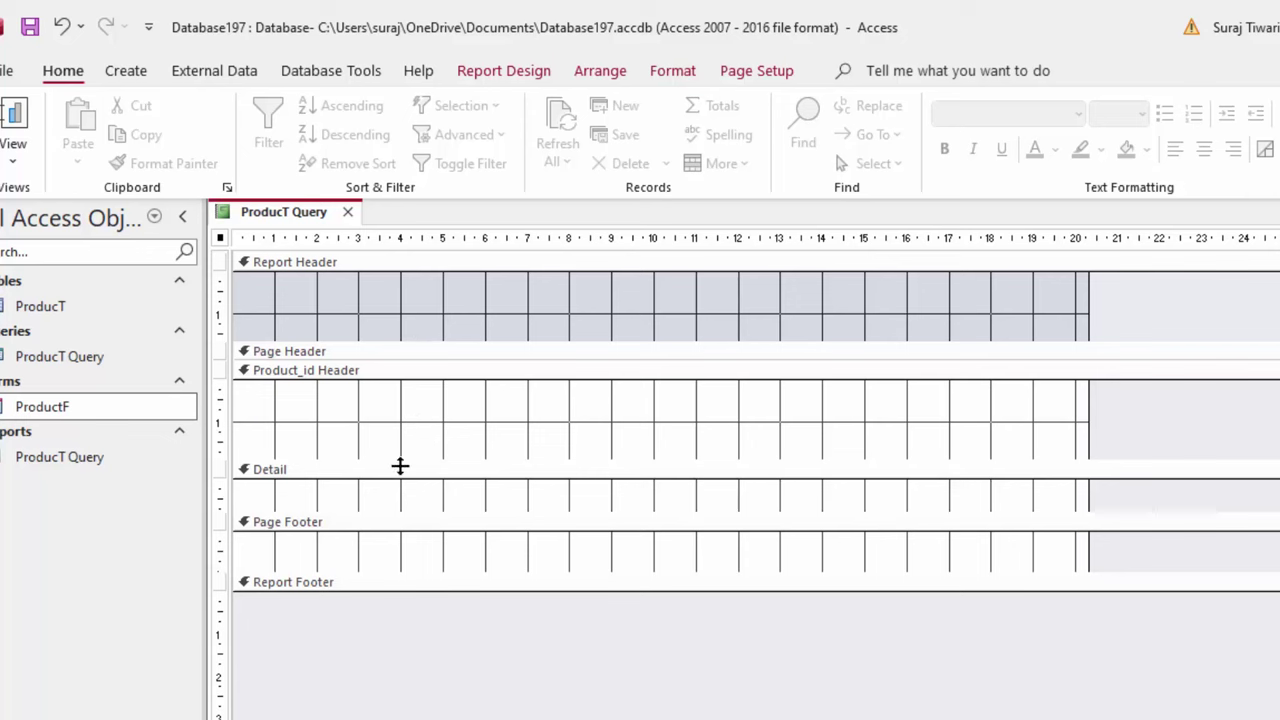
{"action": "key", "text": "ctrl+z"}
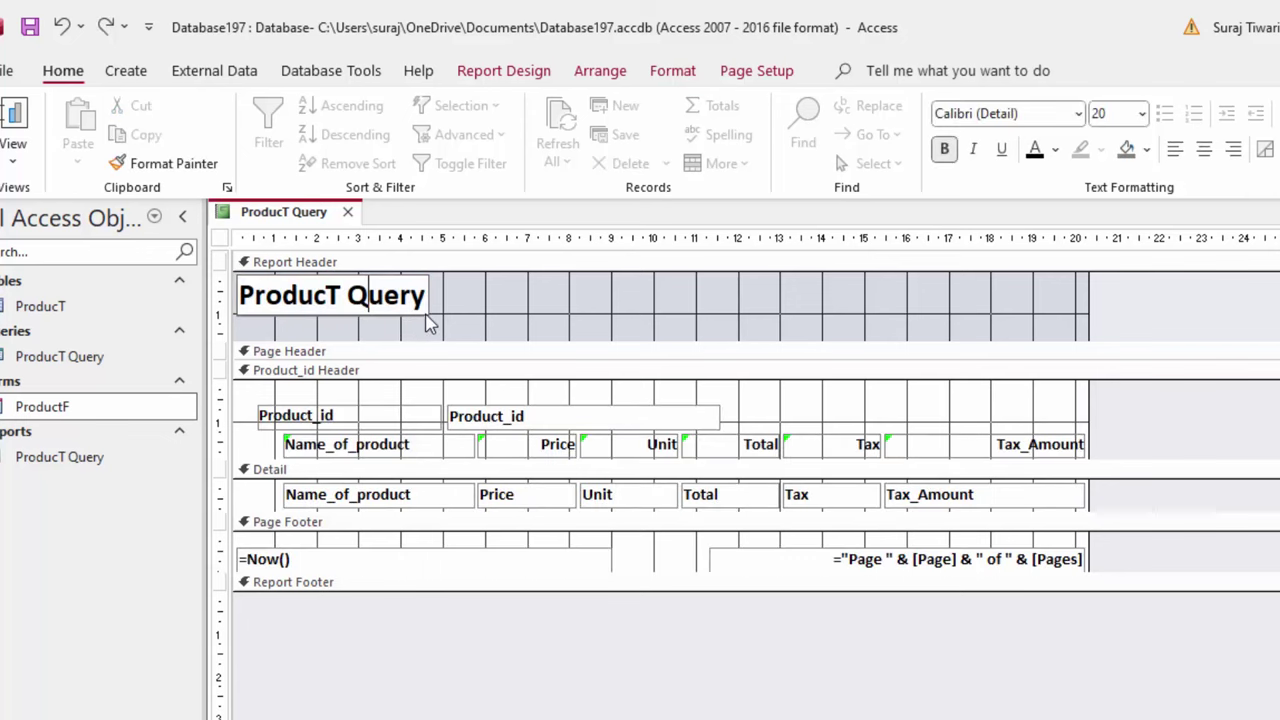
Step: Delete the ProducT Query title label and collapse the empty report header
{"action": "left_click", "coordinate": [421, 315]}
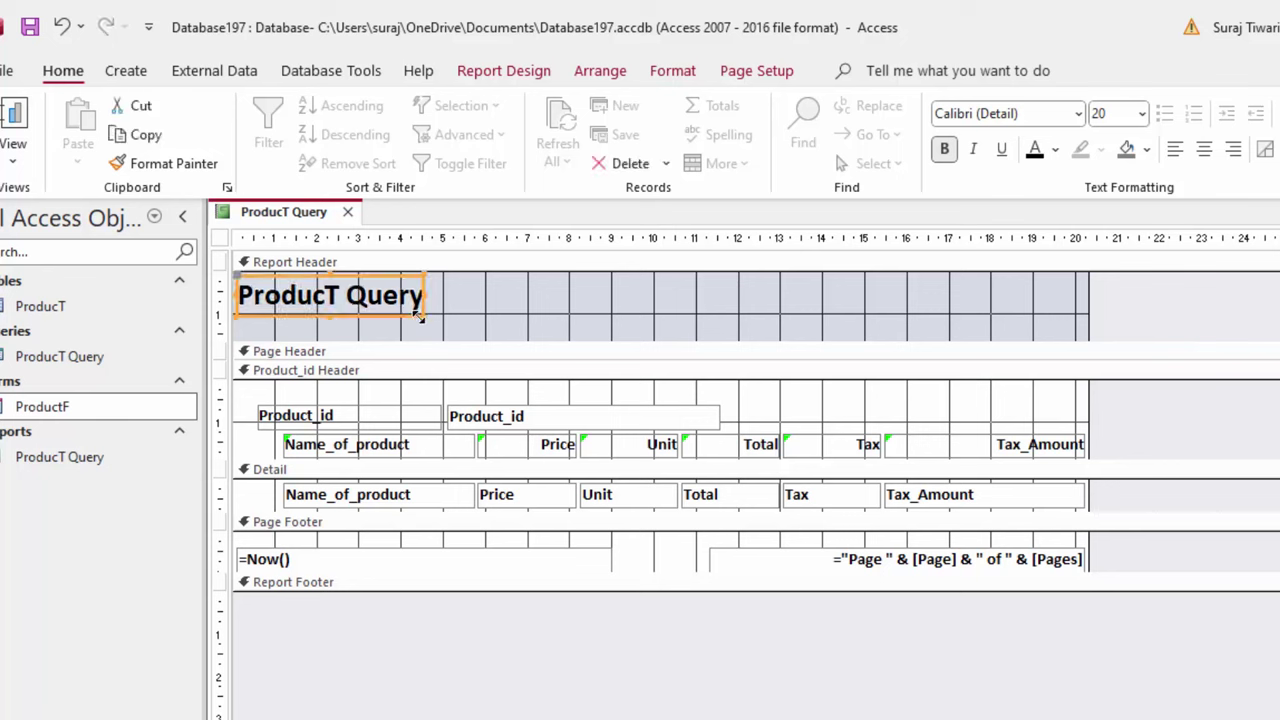
{"action": "key", "text": "Delete"}
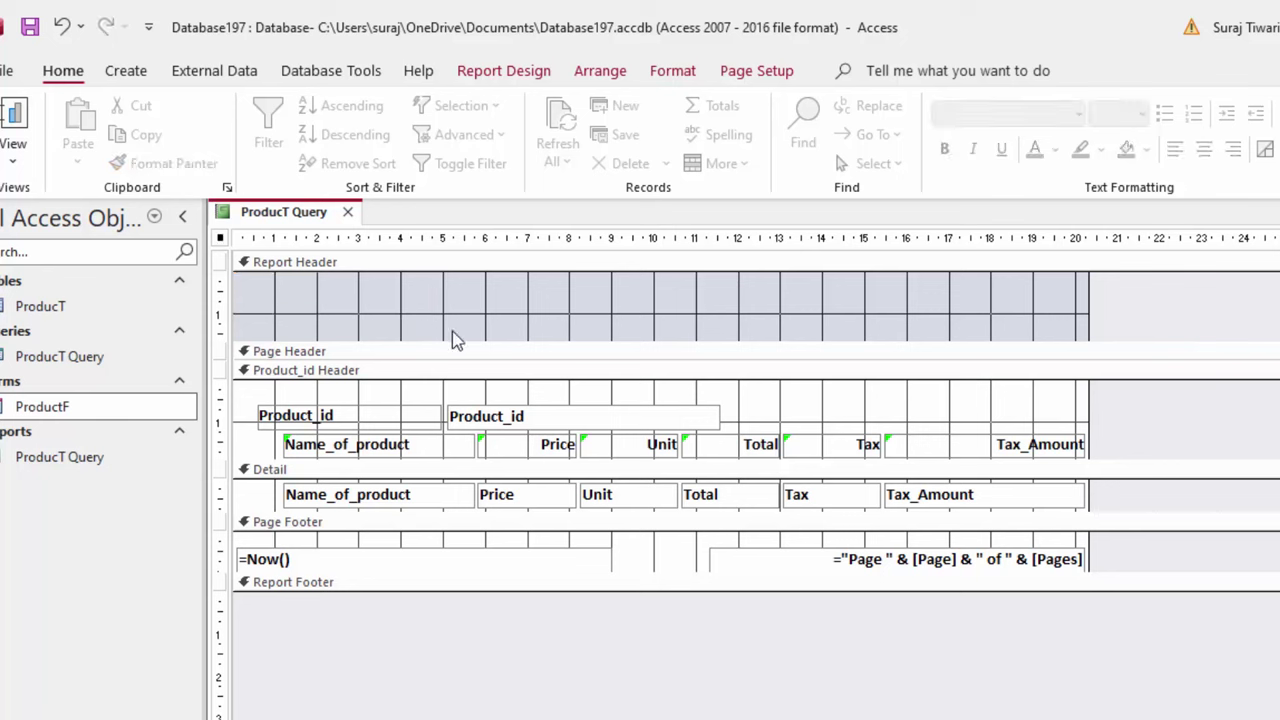
{"action": "left_click_drag", "start_coordinate": [486, 342], "coordinate": [496, 274]}
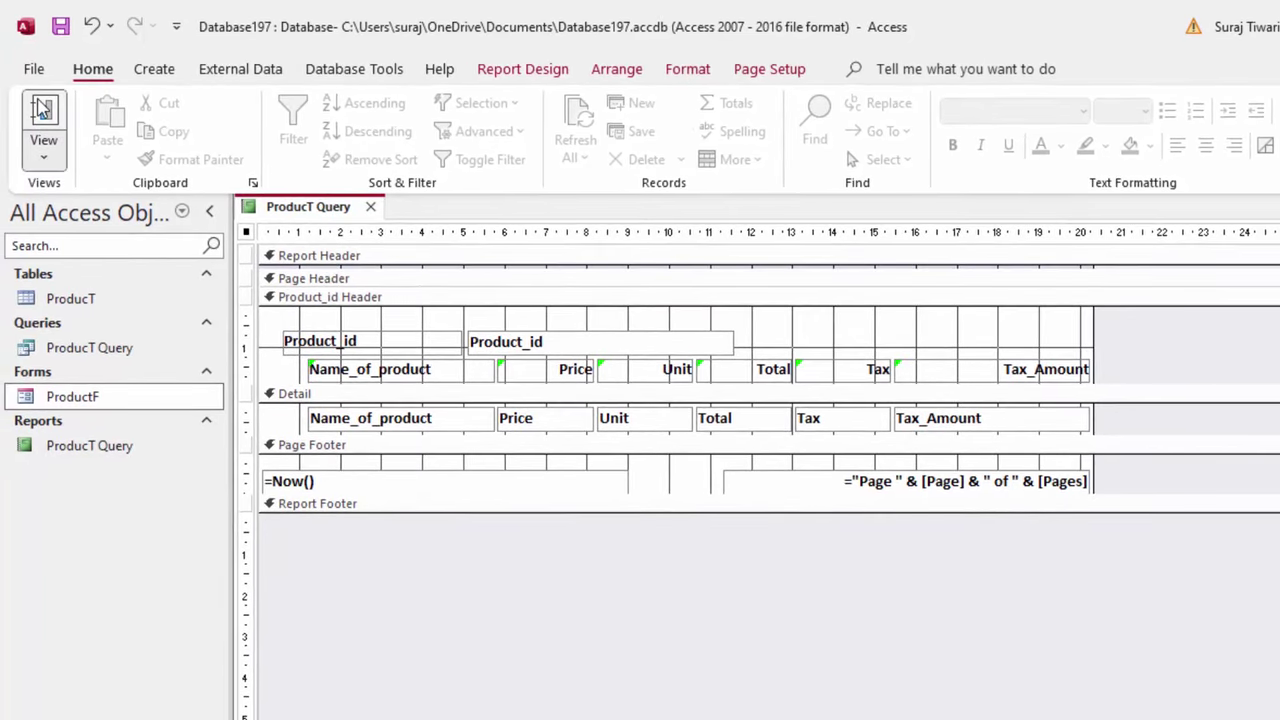
Step: Preview the report in Report View, entering 1 as the Product_id parameter
{"action": "left_click", "coordinate": [42, 112]}
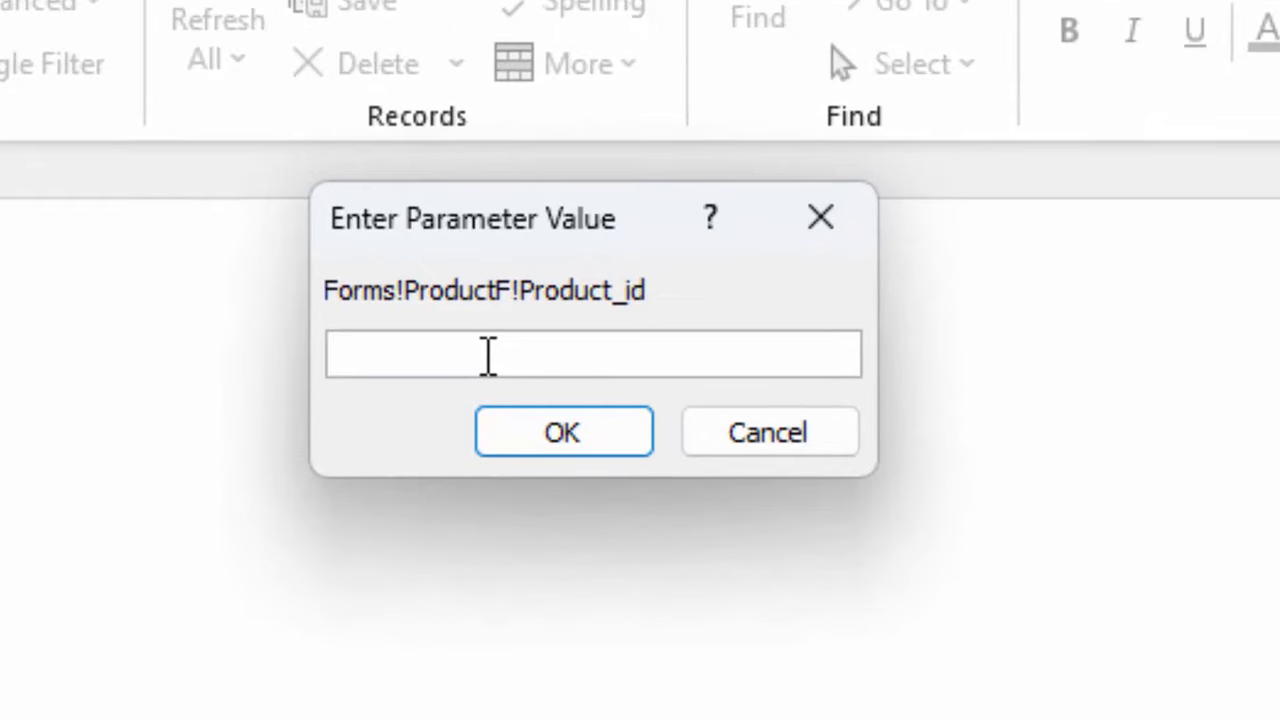
{"action": "type", "text": "1"}
{"action": "key", "text": "Return"}
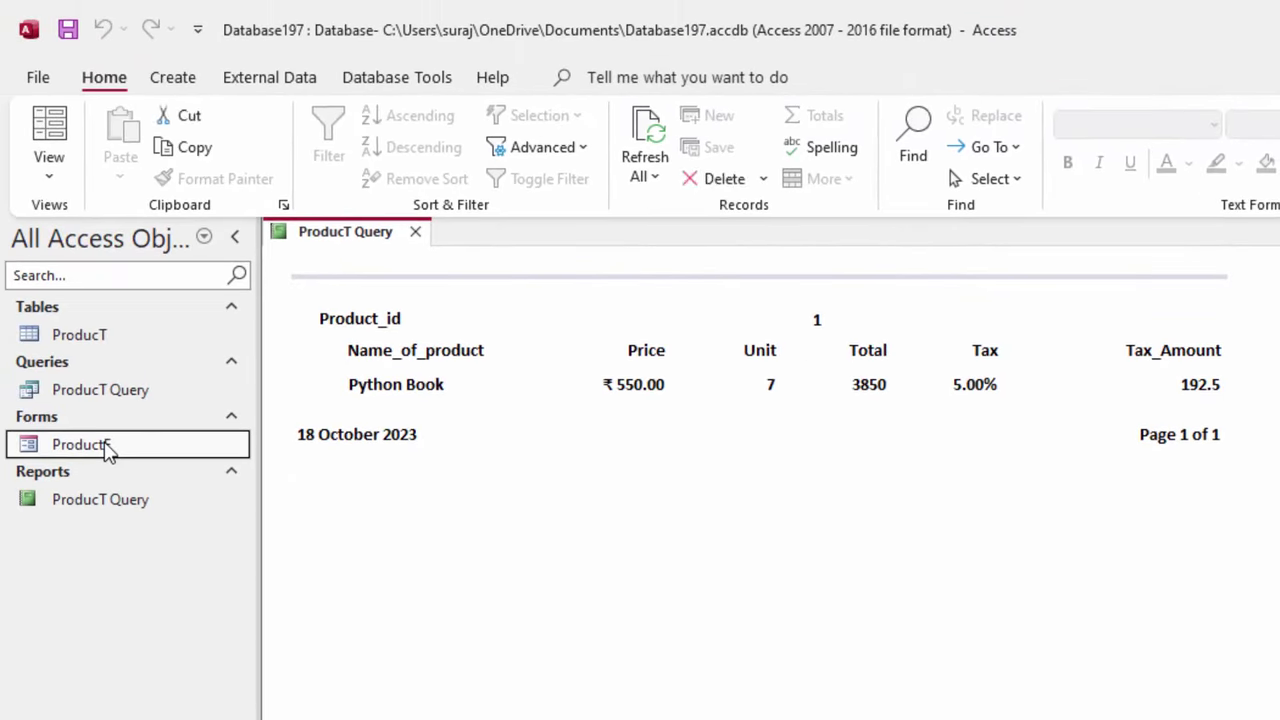
Step: Choose product 2 on ProductF, then reopen and refresh the report to show Java Book
{"action": "double_click", "coordinate": [106, 444]}
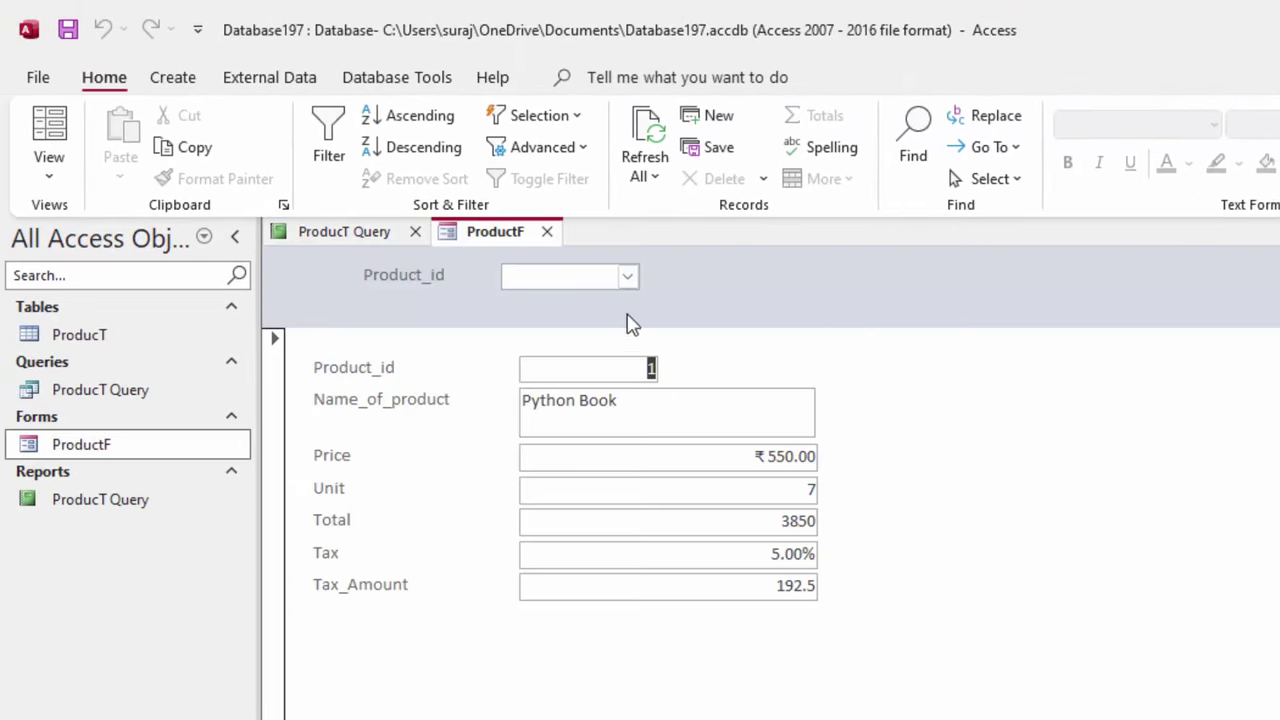
{"action": "left_click", "coordinate": [628, 277]}
{"action": "left_click", "coordinate": [571, 328]}
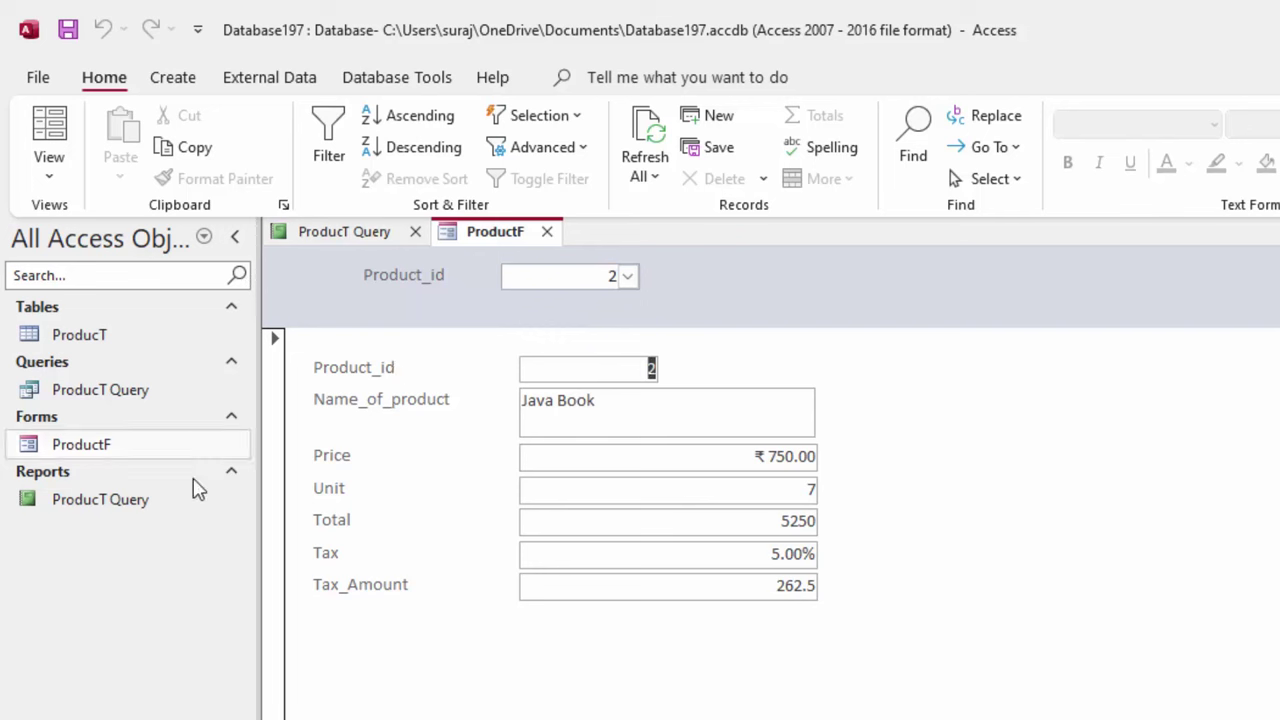
{"action": "left_click", "coordinate": [149, 497]}
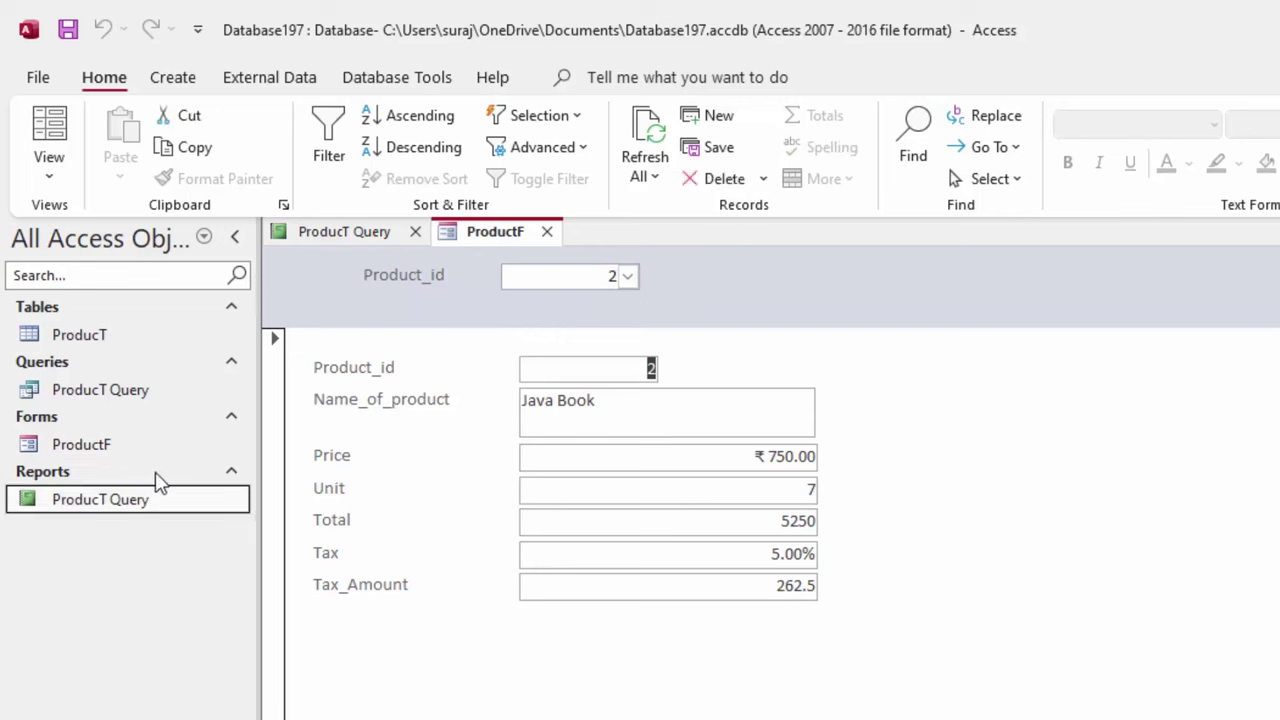
{"action": "left_click", "coordinate": [157, 474]}
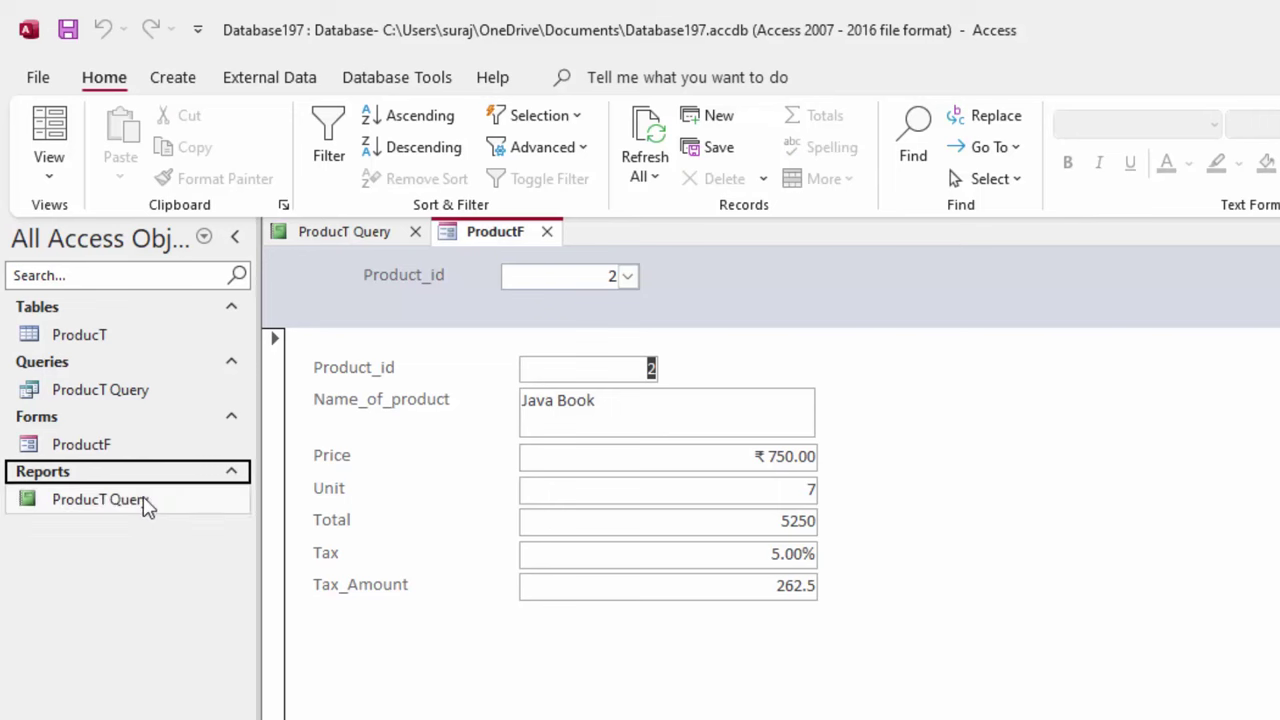
{"action": "double_click", "coordinate": [145, 501]}
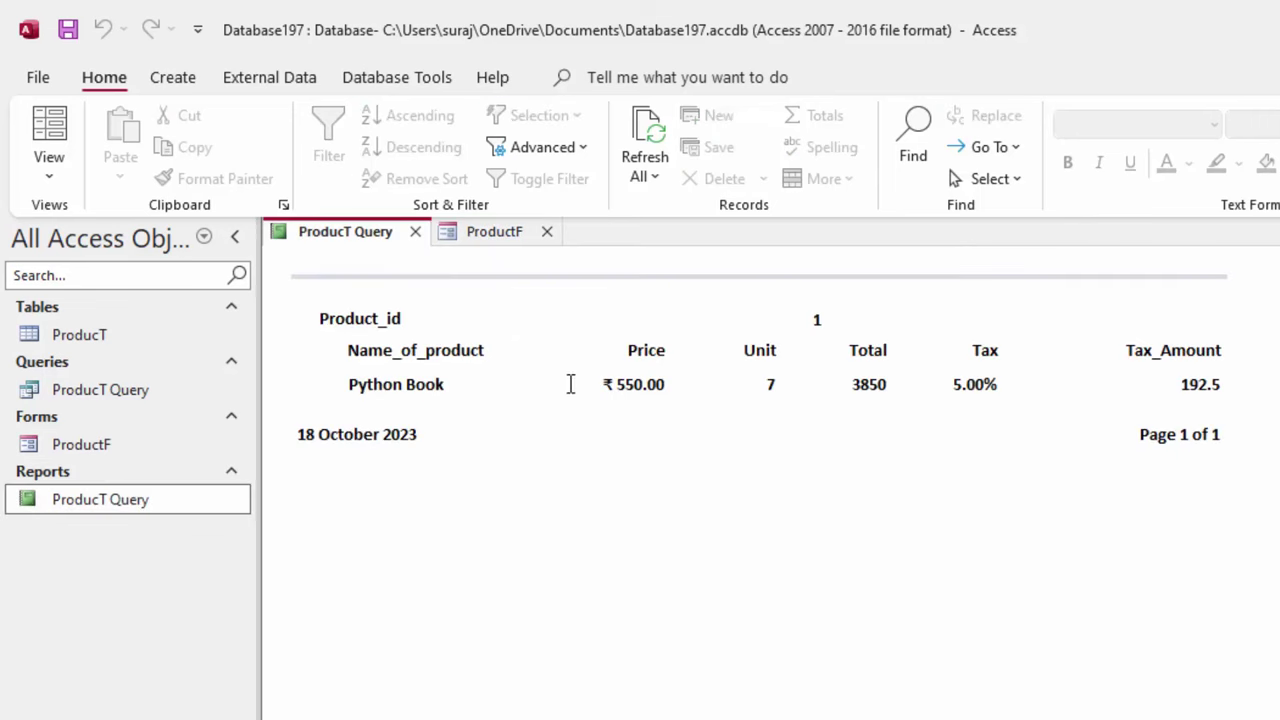
{"action": "left_click", "coordinate": [645, 130]}
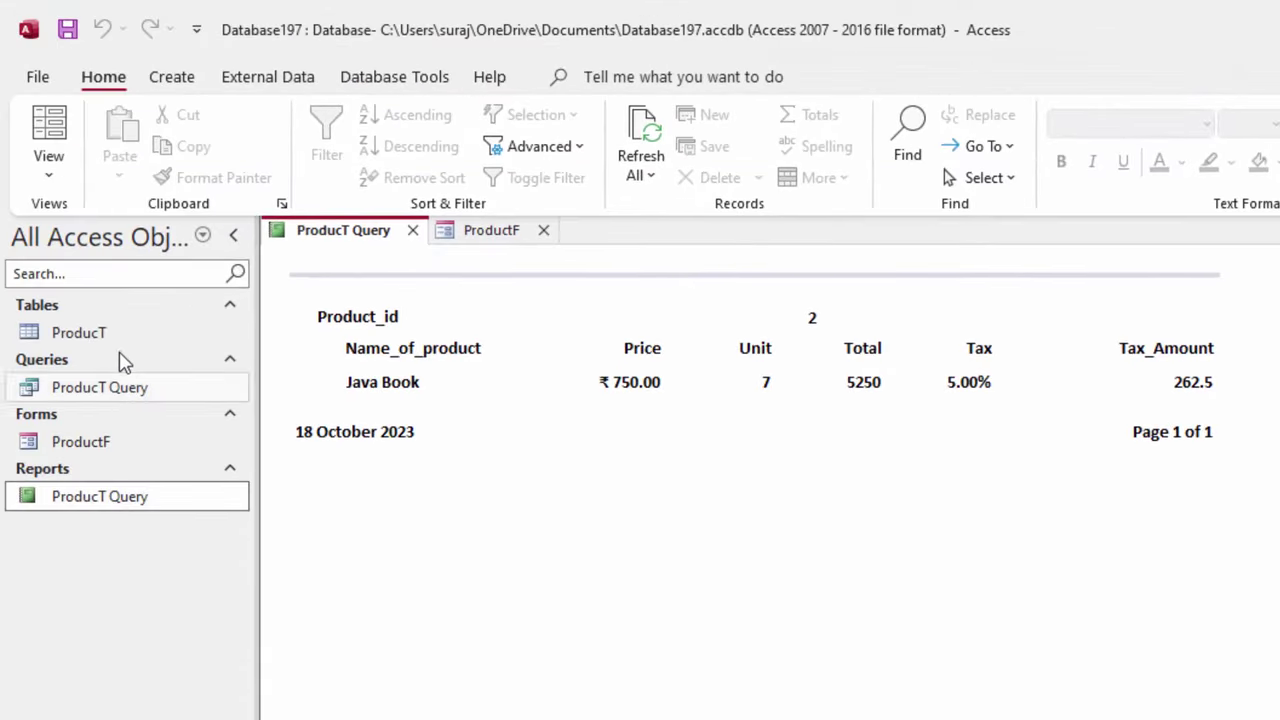
Step: Enter a new ProducT record: VBA, price 550, 7 units, 5% tax, and save it
{"action": "double_click", "coordinate": [110, 335]}
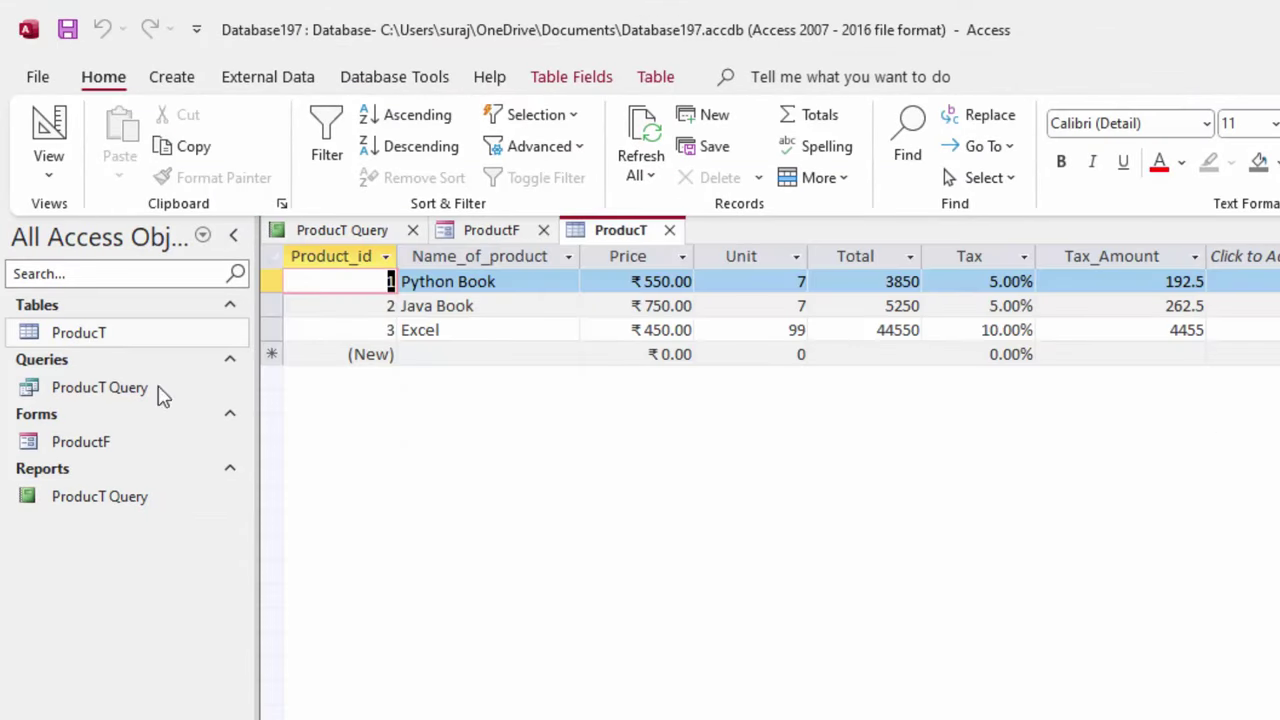
{"action": "left_click", "coordinate": [437, 353]}
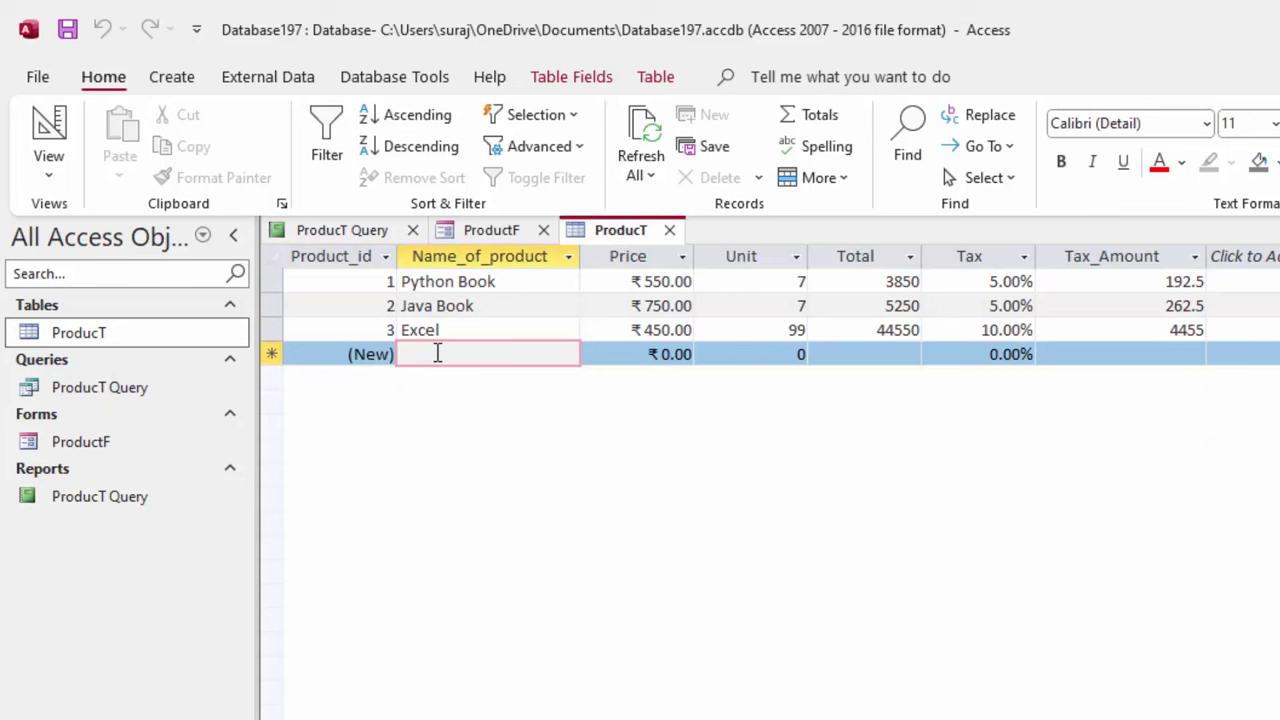
{"action": "type", "text": "VBA"}
{"action": "key", "text": "Tab"}
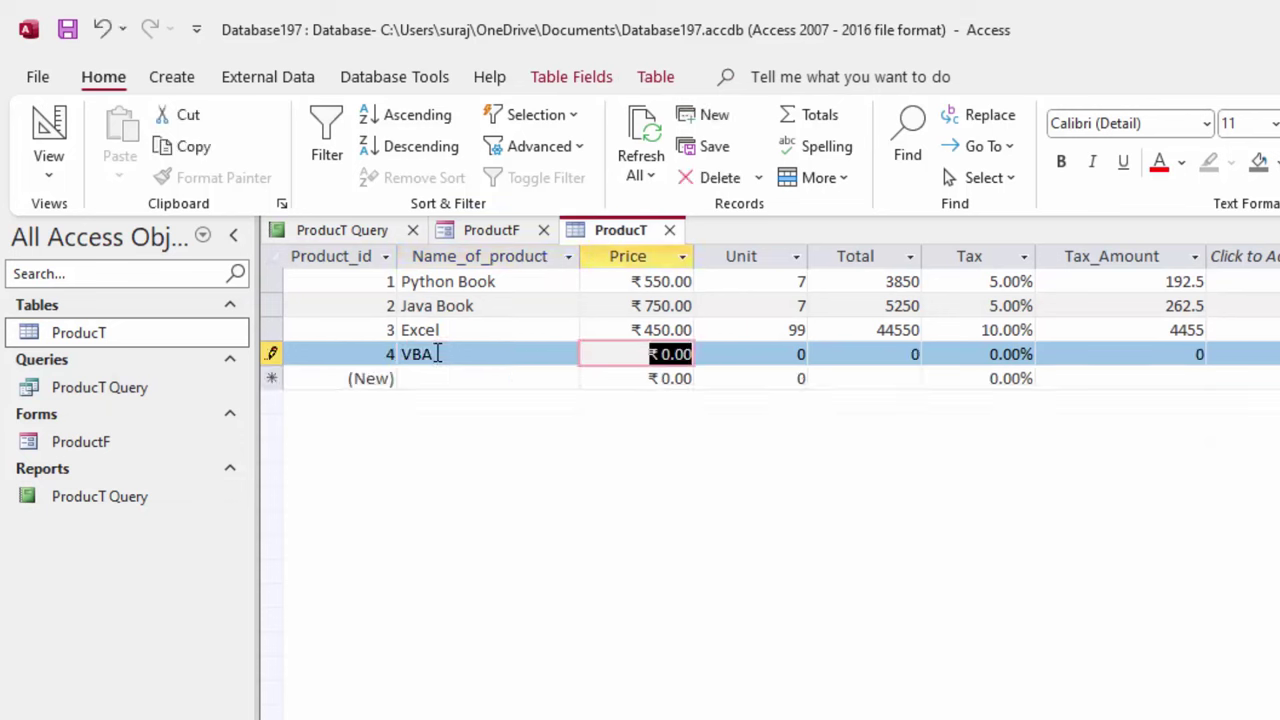
{"action": "type", "text": "550"}
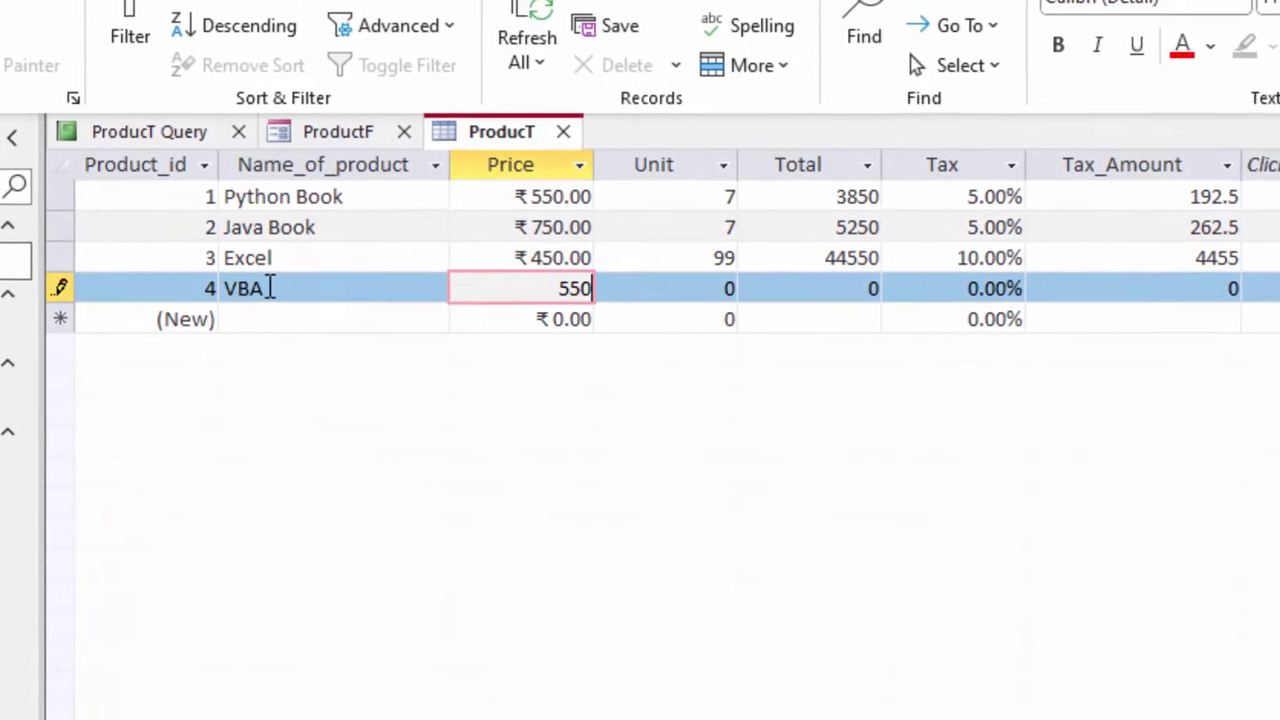
{"action": "key", "text": "Tab"}
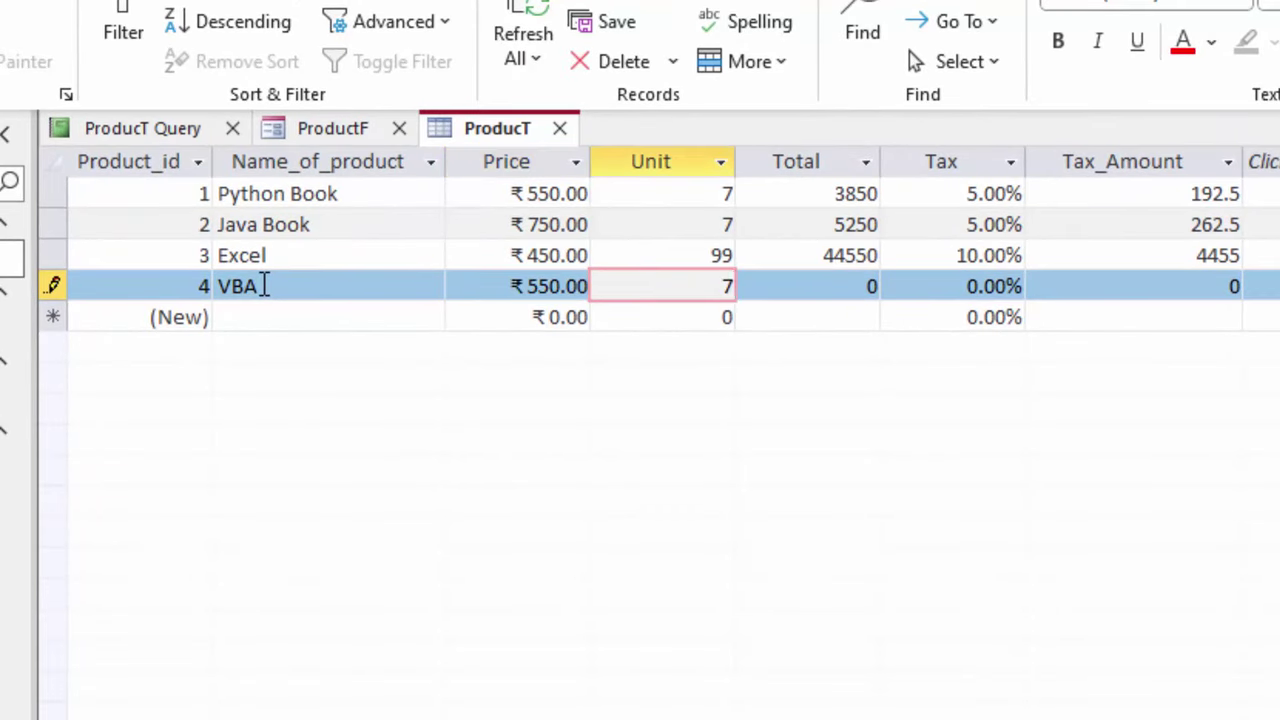
{"action": "type", "text": "7"}
{"action": "key", "text": "Tab"}
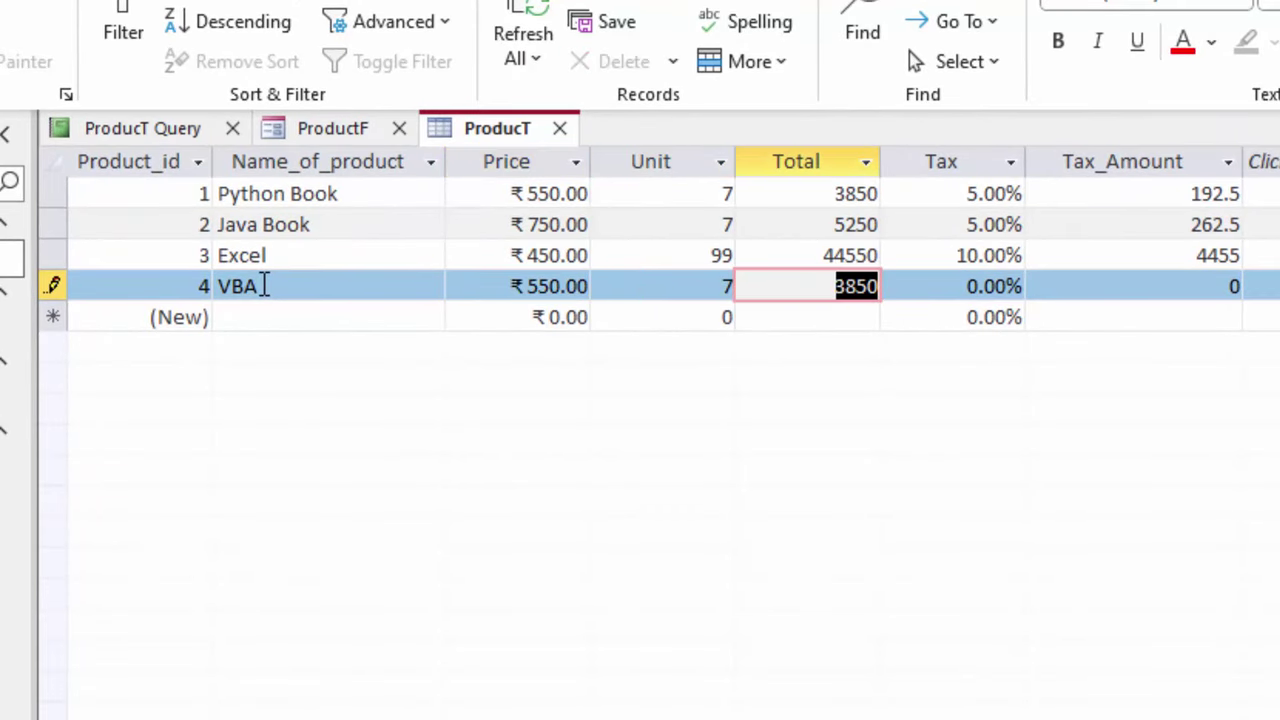
{"action": "key", "text": "Tab"}
{"action": "type", "text": "5"}
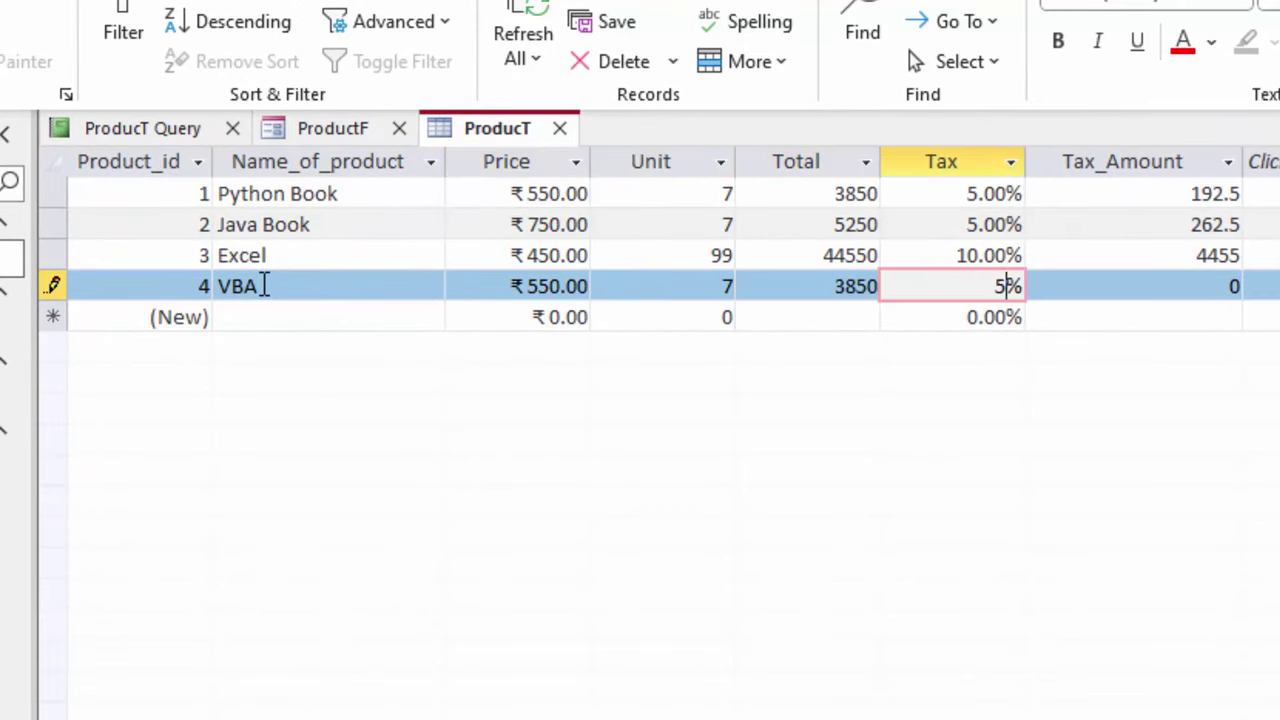
{"action": "key", "text": "Tab"}
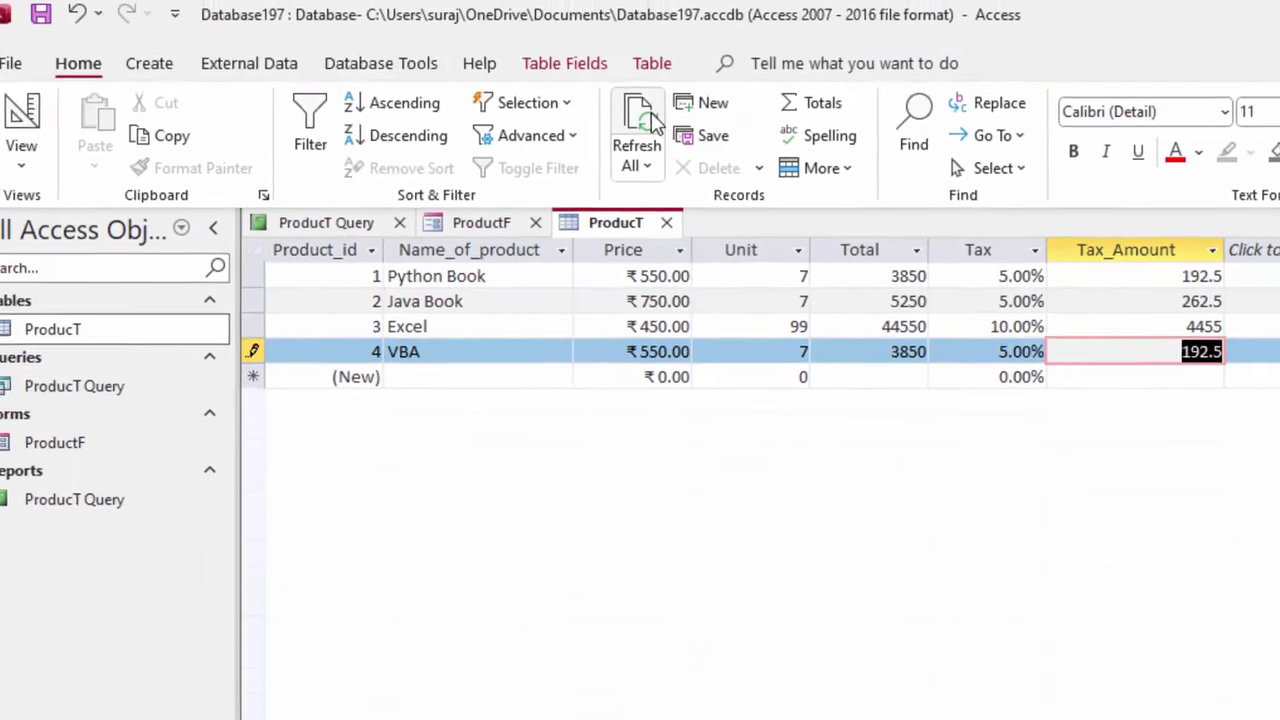
{"action": "key", "text": "ctrl+Home"}
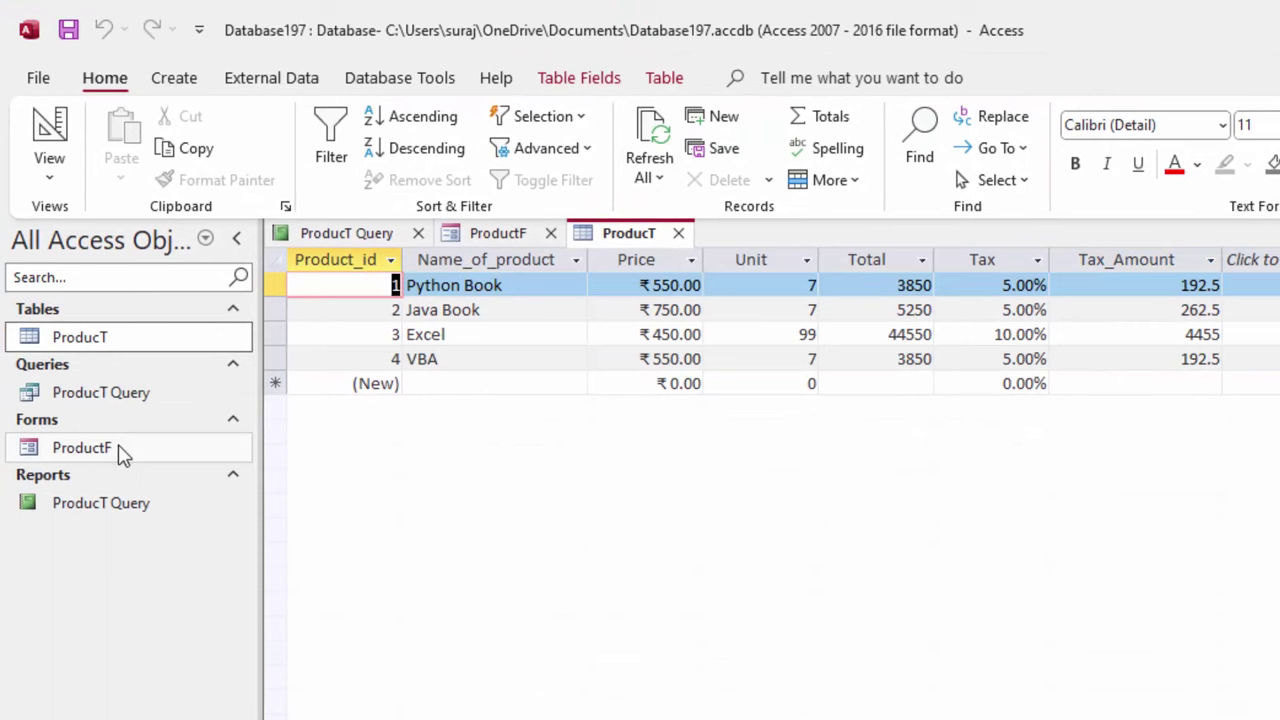
Step: Close the ProducT table, ProductF form and ProducT Query report, saving the report design
{"action": "double_click", "coordinate": [119, 450]}
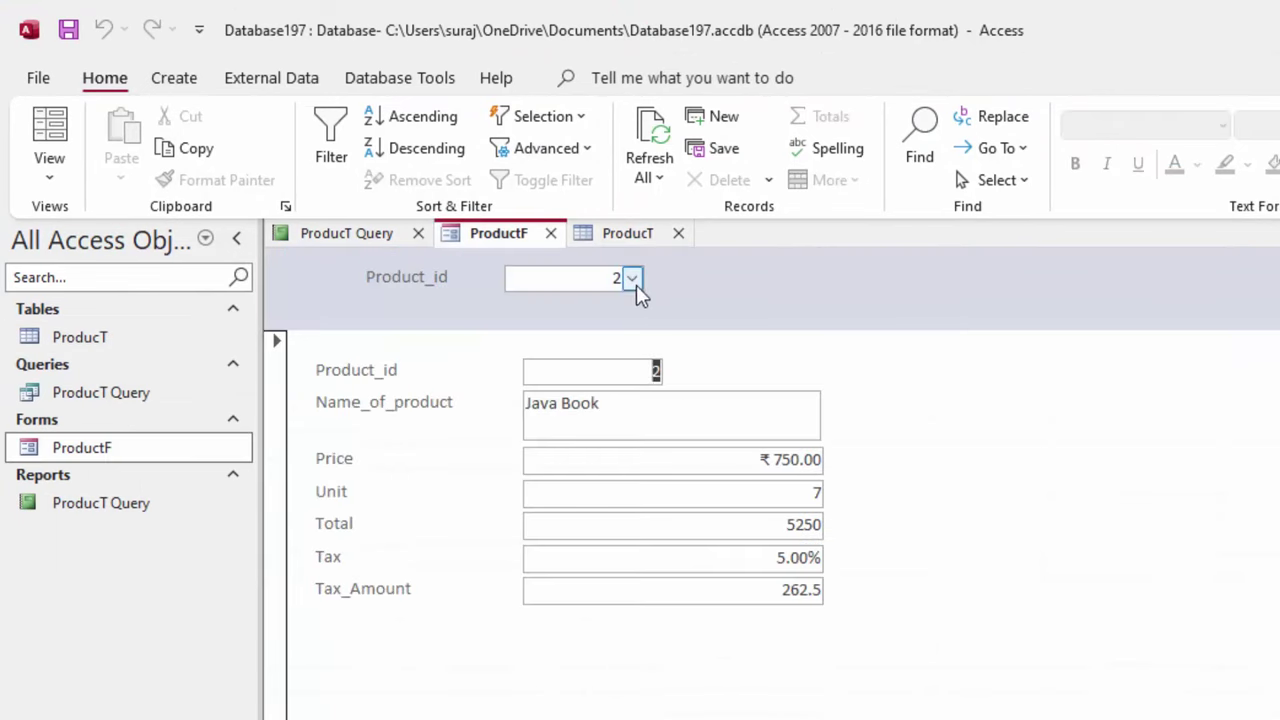
{"action": "left_click", "coordinate": [631, 278]}
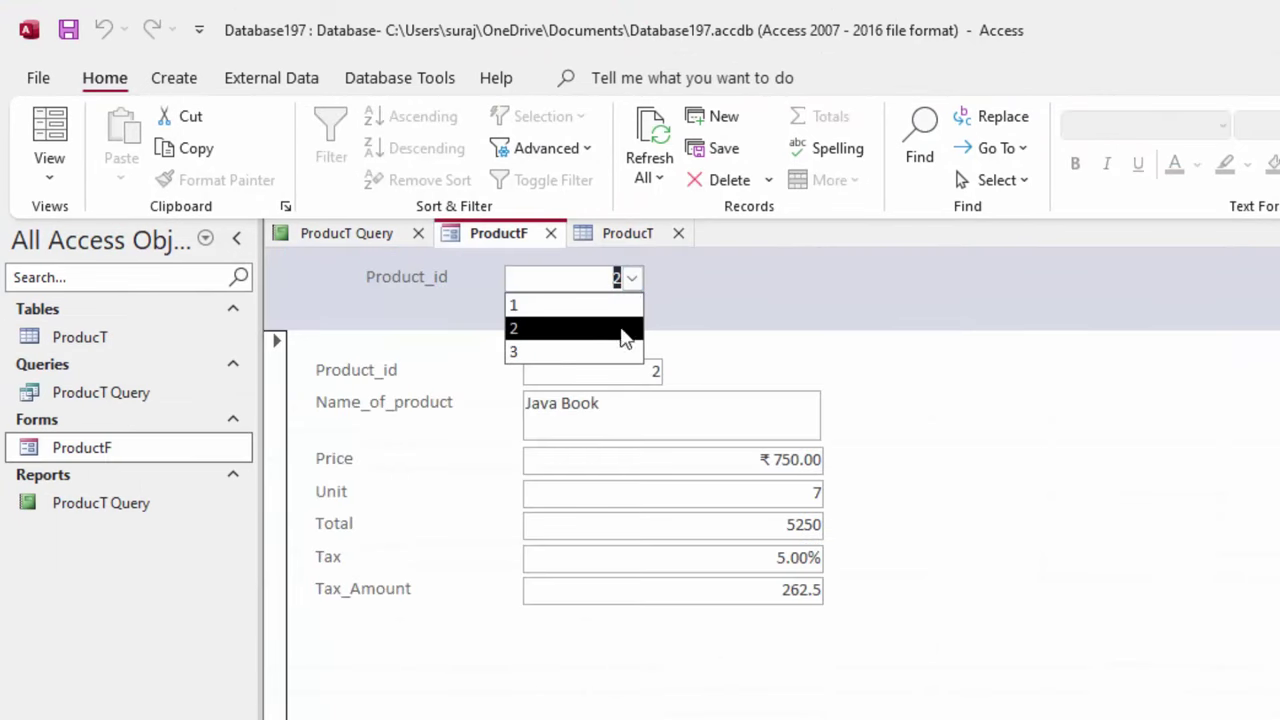
{"action": "left_click", "coordinate": [829, 375]}
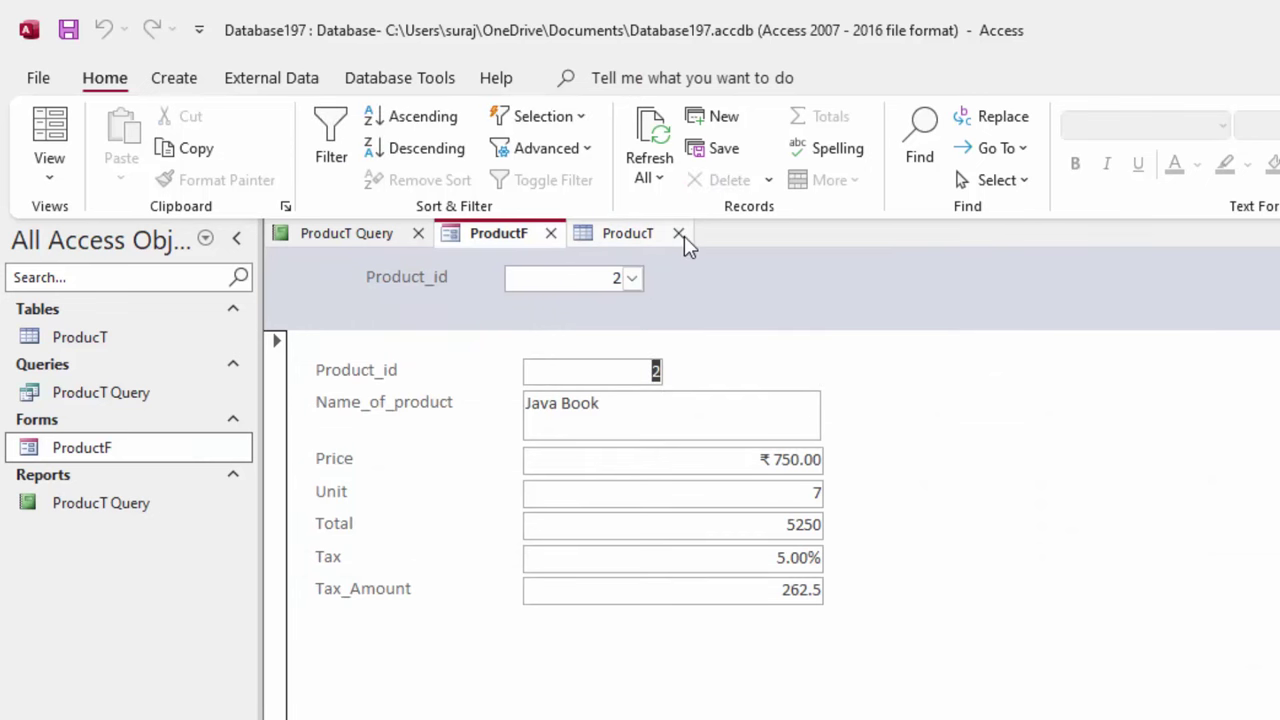
{"action": "left_click", "coordinate": [678, 233]}
{"action": "left_click", "coordinate": [551, 233]}
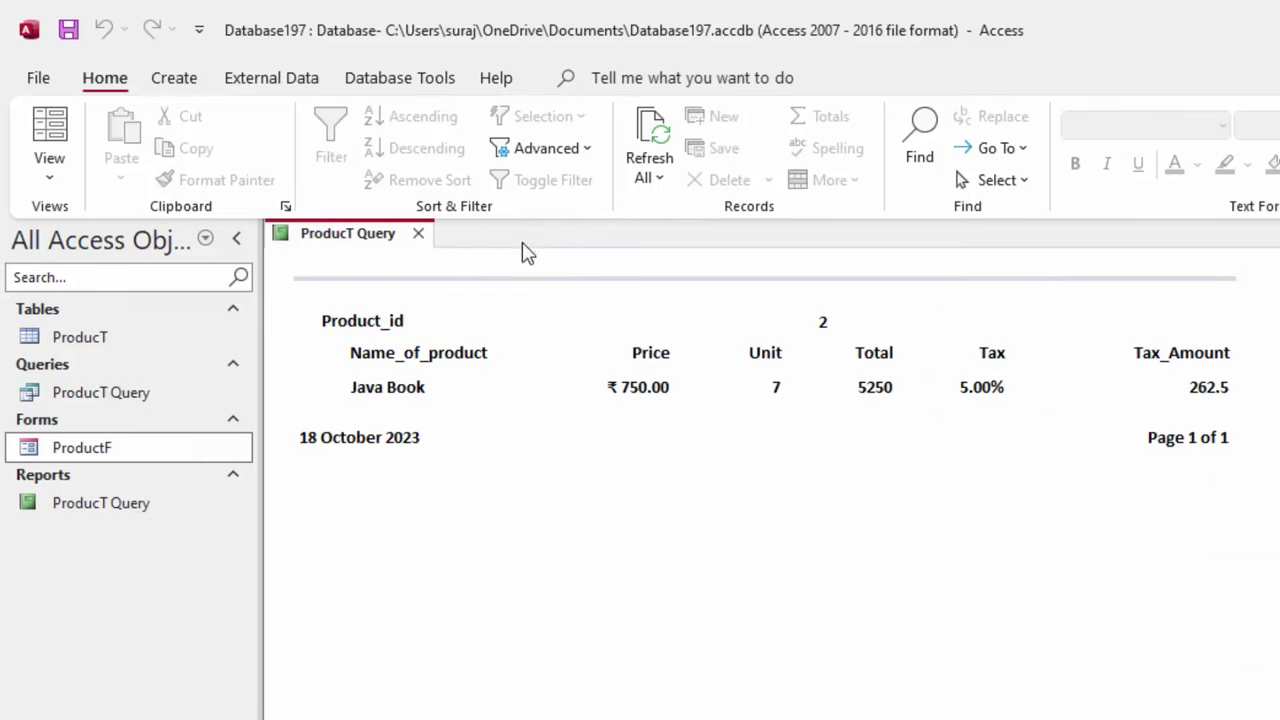
{"action": "left_click", "coordinate": [416, 234]}
{"action": "left_click", "coordinate": [733, 527]}
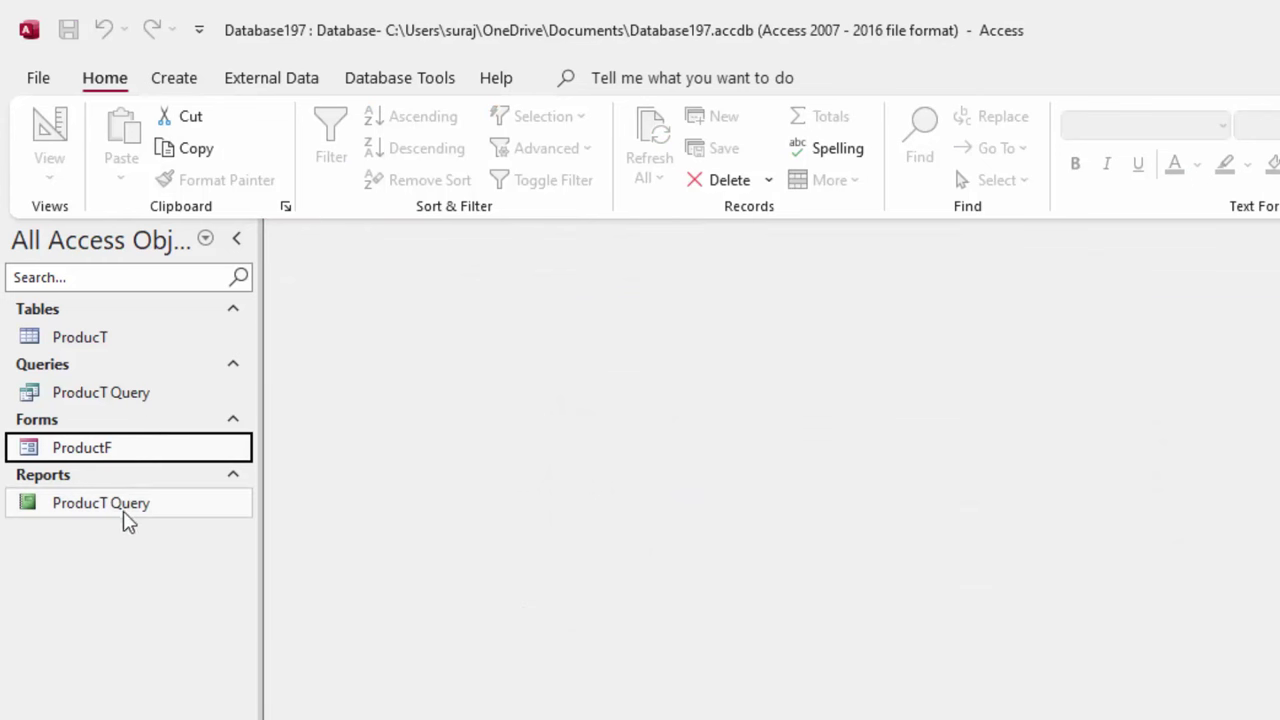
Step: Choose product 4 (VBA) on ProductF and open the ProducT Query report showing only VBA
{"action": "double_click", "coordinate": [116, 450]}
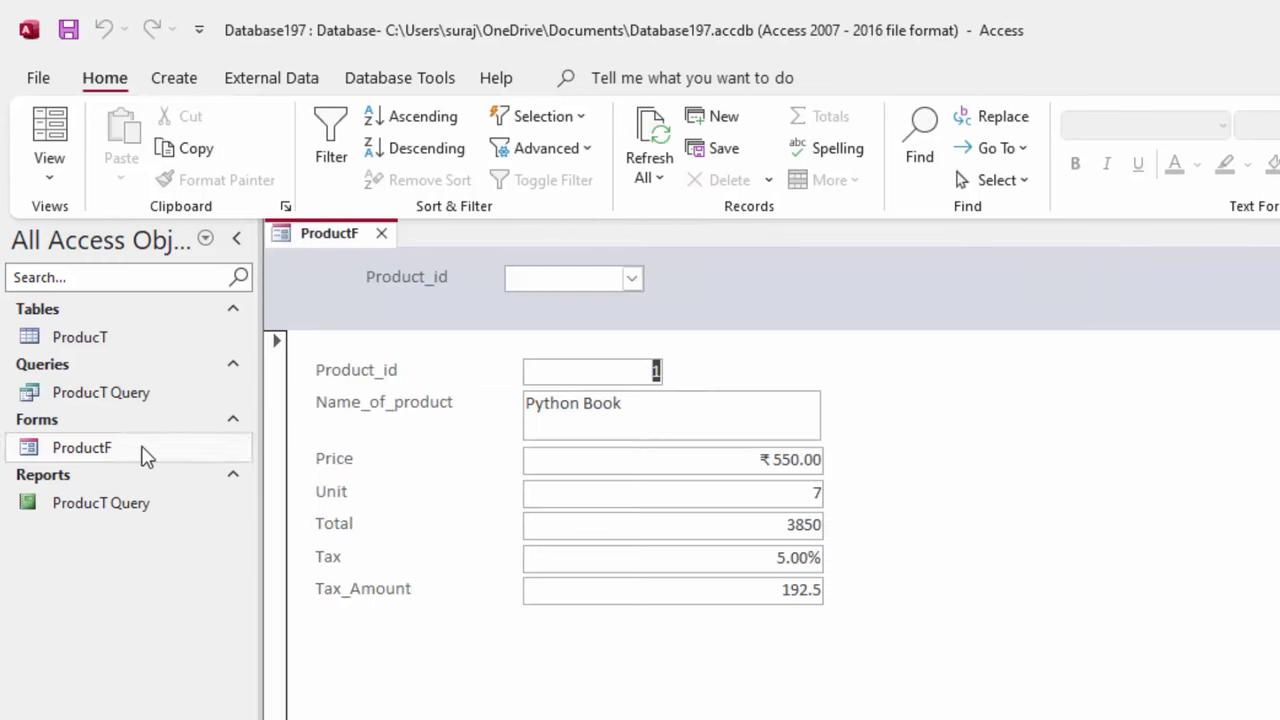
{"action": "left_click", "coordinate": [640, 281]}
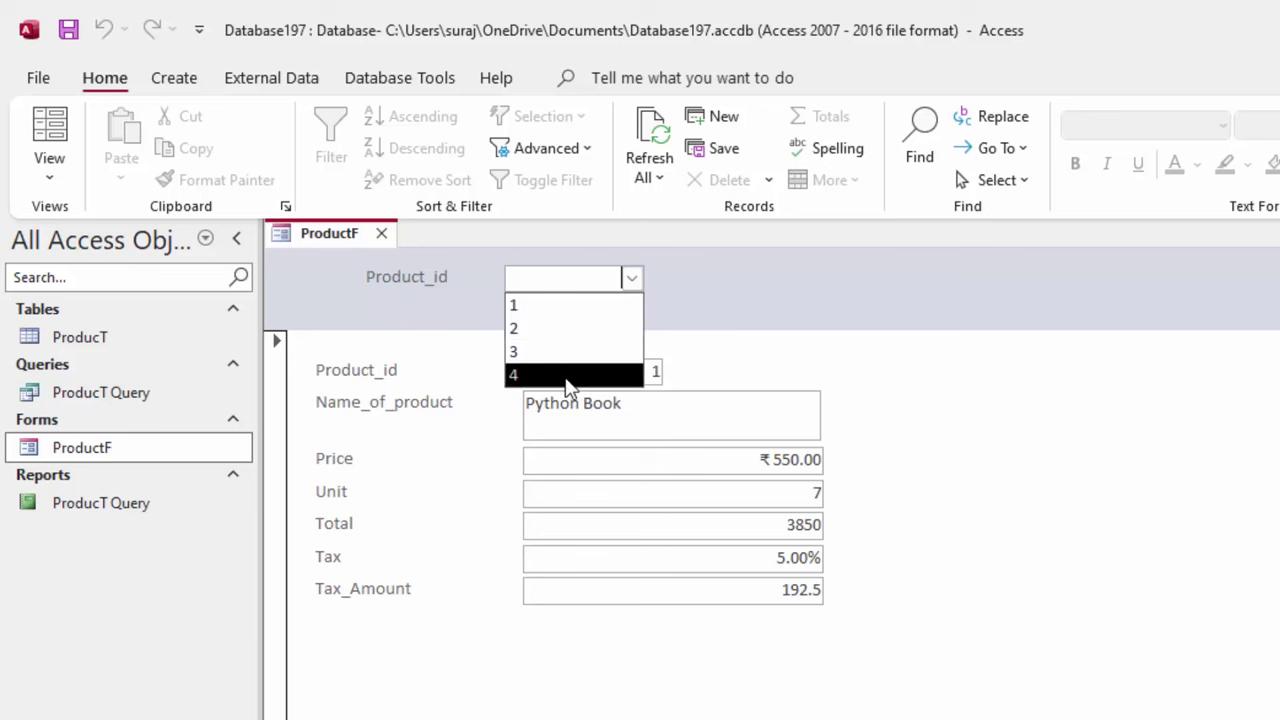
{"action": "left_click", "coordinate": [563, 372]}
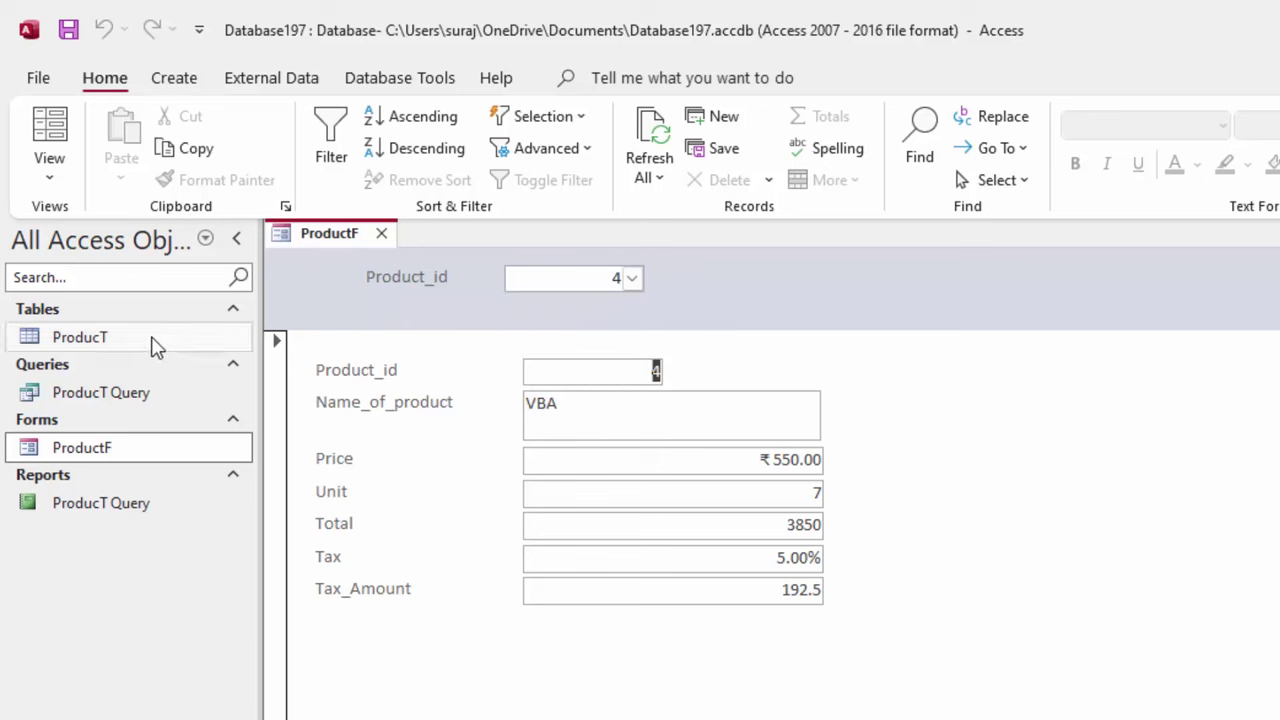
{"action": "double_click", "coordinate": [152, 505]}
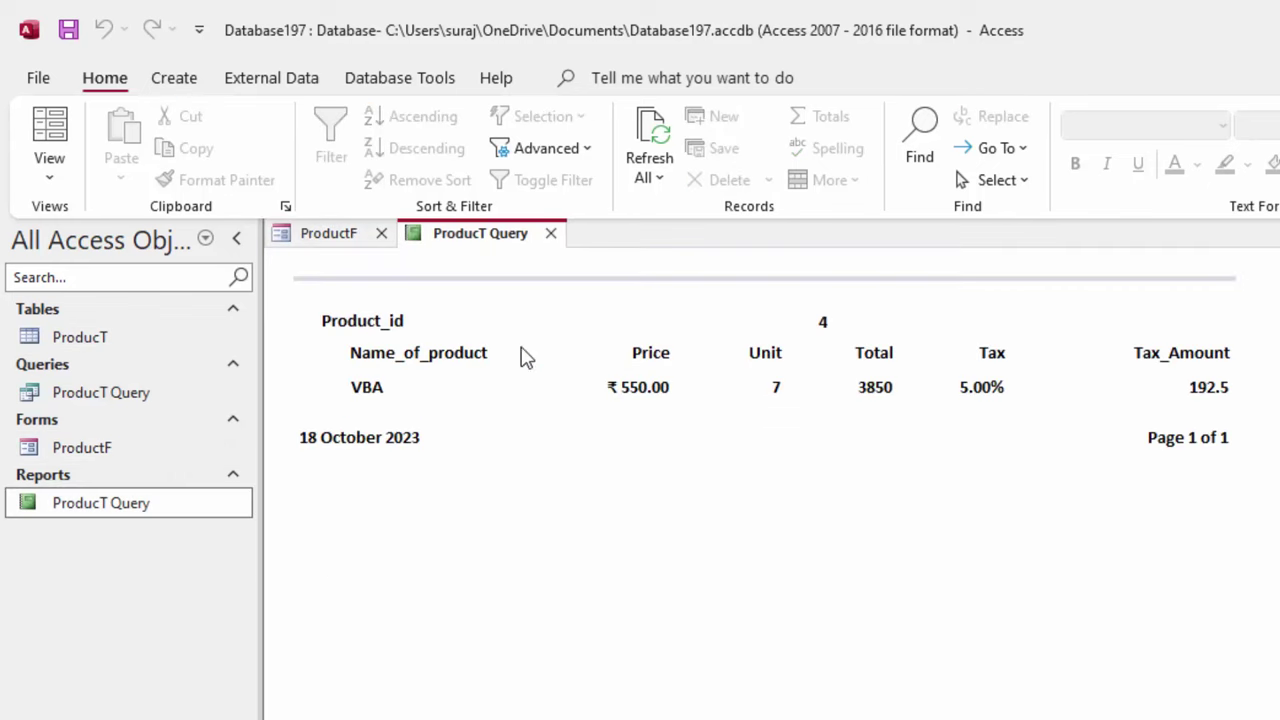